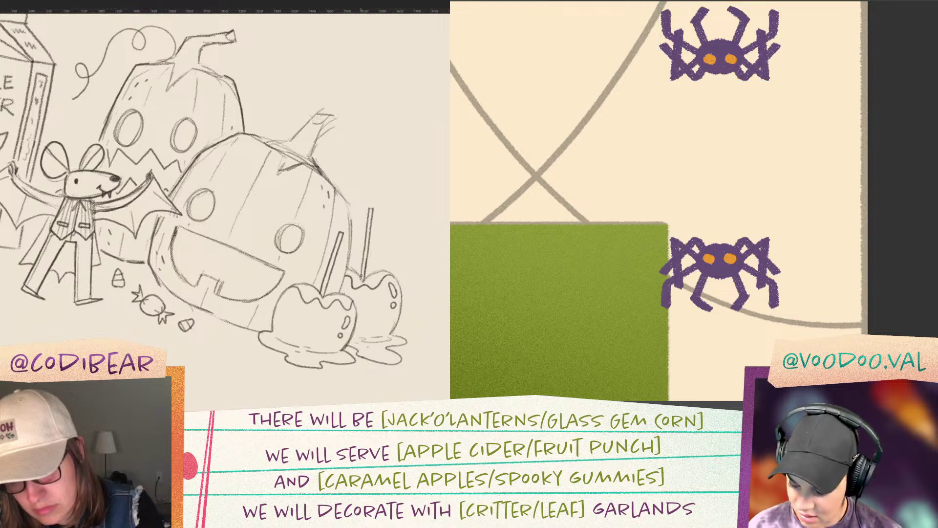
# Step: Rotate a copy of the top and bottom spiders by 90° to form a ring of four spiders
pyautogui.hotkey('ctrl', 't')
pyautogui.moveTo(913, 315)
pyautogui.mouseDown()
pyautogui.moveTo(925, 239)
pyautogui.moveTo(928, 3)
pyautogui.moveTo(910, 69)
pyautogui.moveTo(917, 84)
pyautogui.mouseUp()
pyautogui.moveTo(916, 239); pyautogui.dragTo(921, 61)
pyautogui.hotkey('ctrl', 'z')
pyautogui.moveTo(801, 401); pyautogui.dragTo(930, 274)
pyautogui.moveTo(915, 52); pyautogui.dragTo(773, 31)
pyautogui.moveTo(391, 455); pyautogui.dragTo(785, 210)
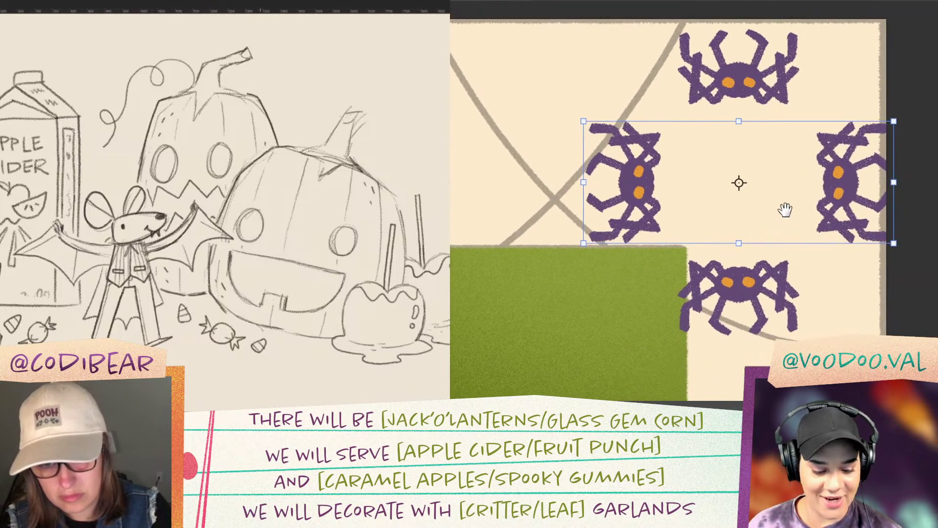
pyautogui.hotkey('ctrl', '-')
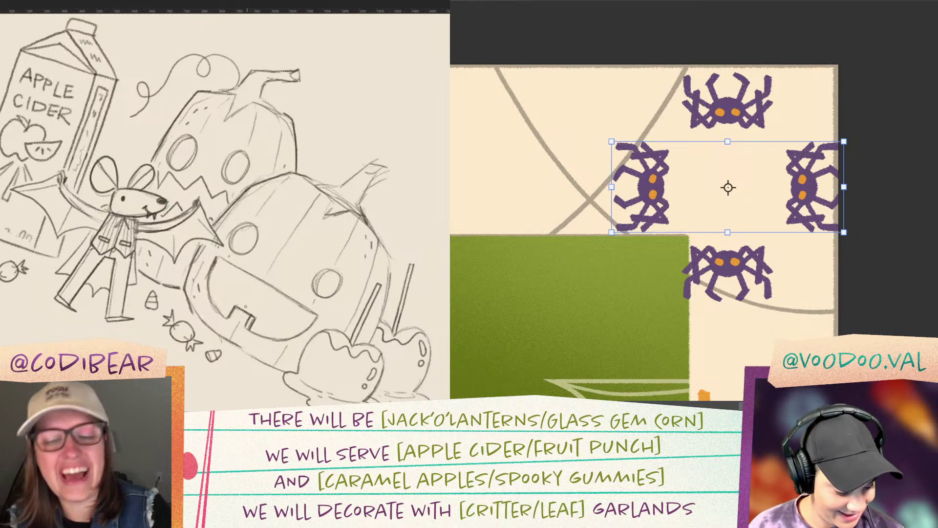
pyautogui.press('Return')
pyautogui.moveTo(246, 307); pyautogui.dragTo(229, 308)
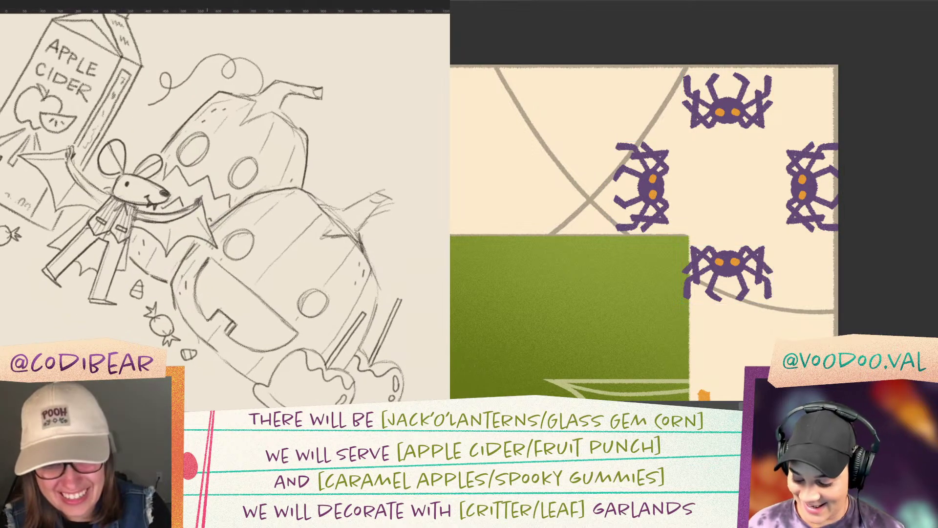
# Step: Rotate a copy of the four-spider arrangement by 45° to complete a ring of eight spiders
pyautogui.hotkey('ctrl', 't')
pyautogui.moveTo(928, 266); pyautogui.dragTo(908, 101)
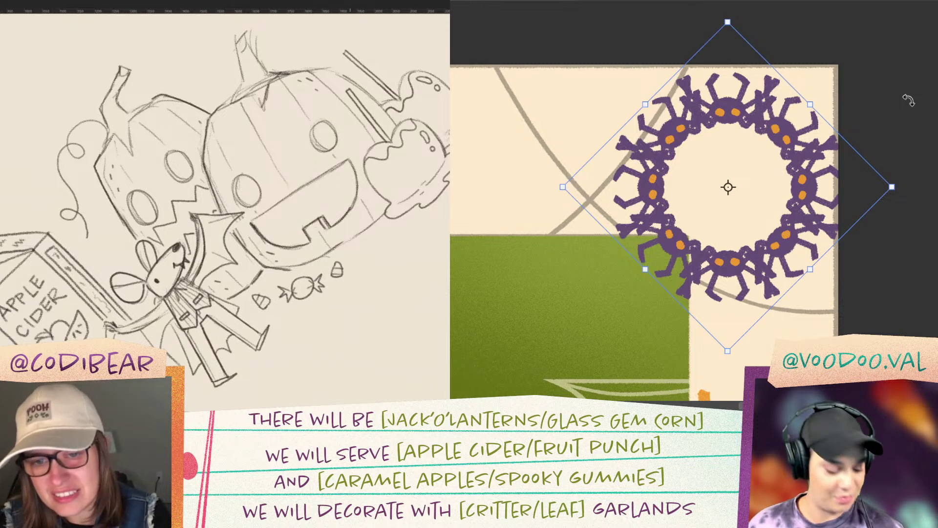
pyautogui.press('Return')
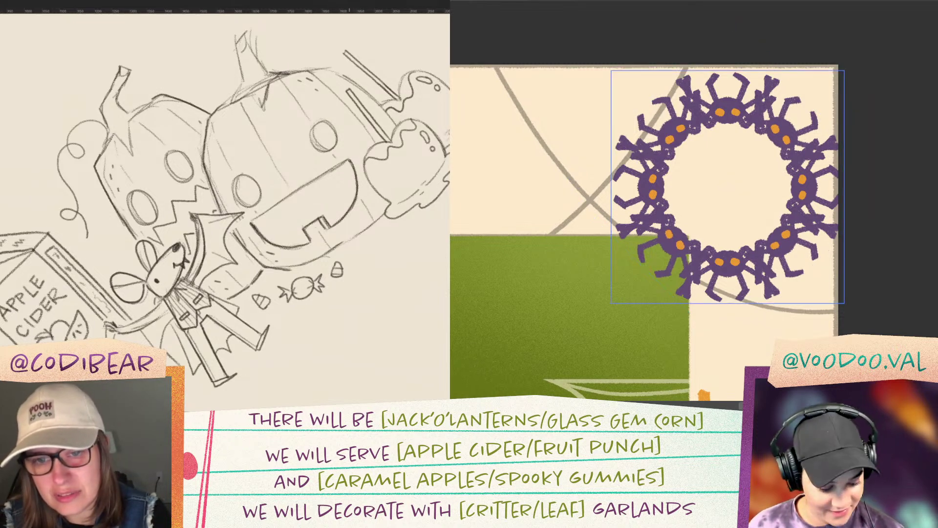
# Step: Scale the spider ring down and place it on the green rectangle, above the red pumpkin
pyautogui.hotkey('ctrl', 't')
pyautogui.moveTo(844, 69); pyautogui.dragTo(735, 178)
pyautogui.moveTo(735, 218); pyautogui.dragTo(705, 231)
pyautogui.moveTo(740, 292)
pyautogui.mouseDown()
pyautogui.moveTo(764, 313)
pyautogui.moveTo(755, 296)
pyautogui.moveTo(771, 323)
pyautogui.mouseUp()
pyautogui.moveTo(709, 261); pyautogui.dragTo(694, 247)
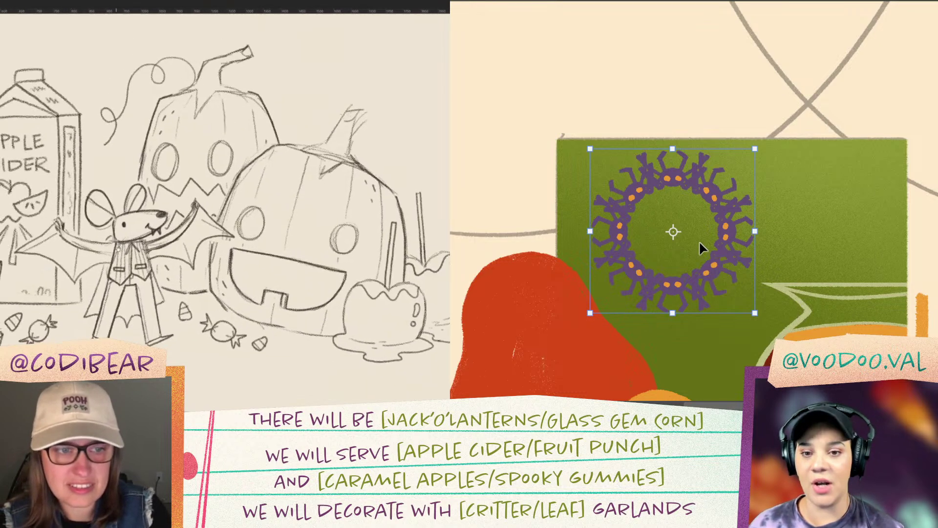
pyautogui.click(816, 277)
pyautogui.moveTo(848, 322); pyautogui.dragTo(801, 253)
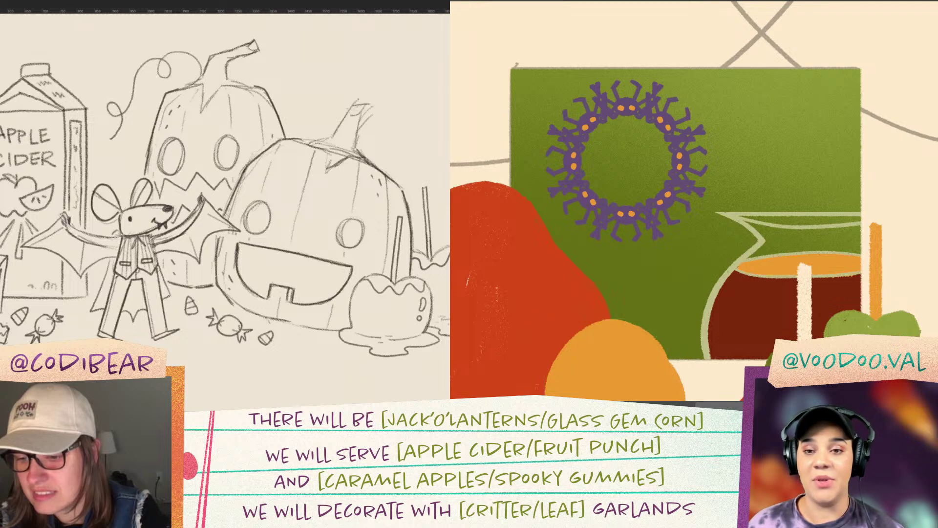
# Step: Choose a watercolor brush from the brush presets for the pumpkin sketch
pyautogui.rightClick(351, 235)
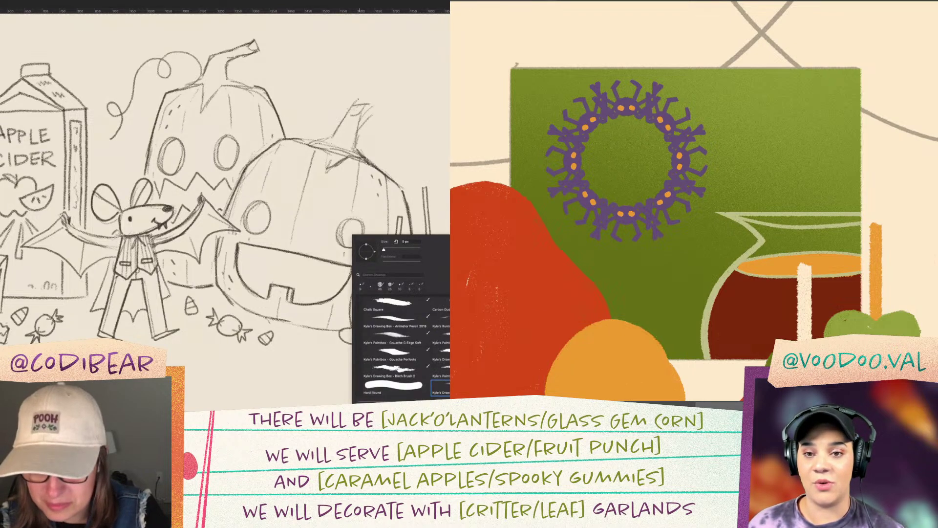
pyautogui.scroll(-3, 395, 342)
pyautogui.hotkey('ctrl', '-')
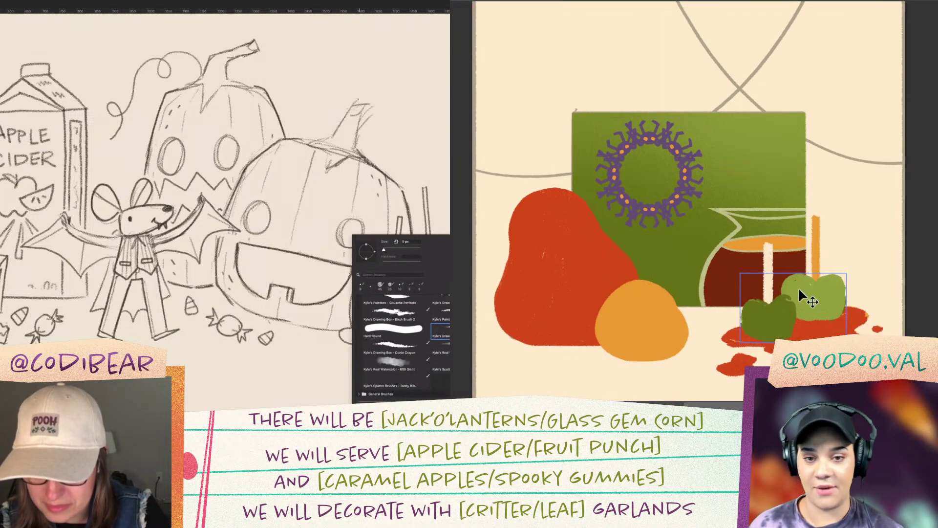
pyautogui.press('Return')
pyautogui.moveTo(816, 290)
pyautogui.mouseDown()
pyautogui.moveTo(825, 234)
pyautogui.moveTo(814, 247)
pyautogui.moveTo(825, 257)
pyautogui.mouseUp()
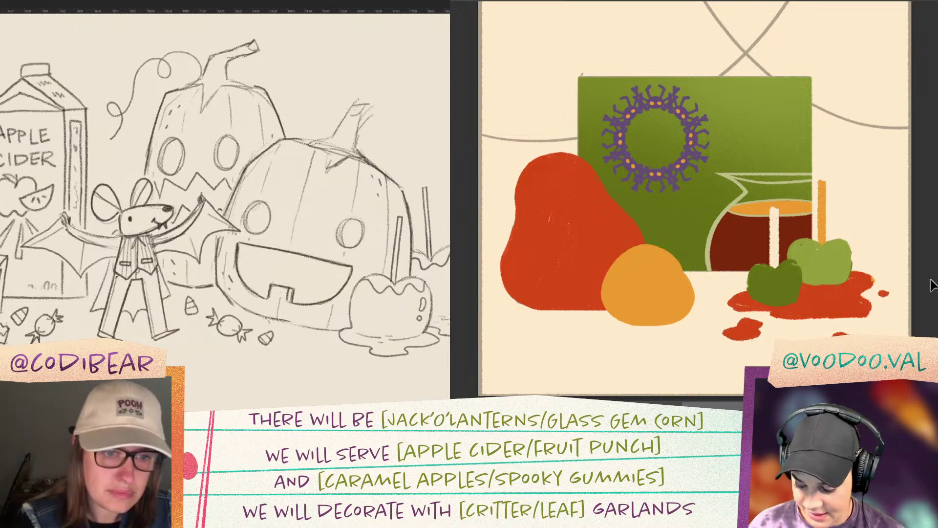
pyautogui.moveTo(225, 205); pyautogui.dragTo(215, 215)
pyautogui.hotkey('ctrl', 'u')
pyautogui.moveTo(776, 25); pyautogui.dragTo(923, 22)
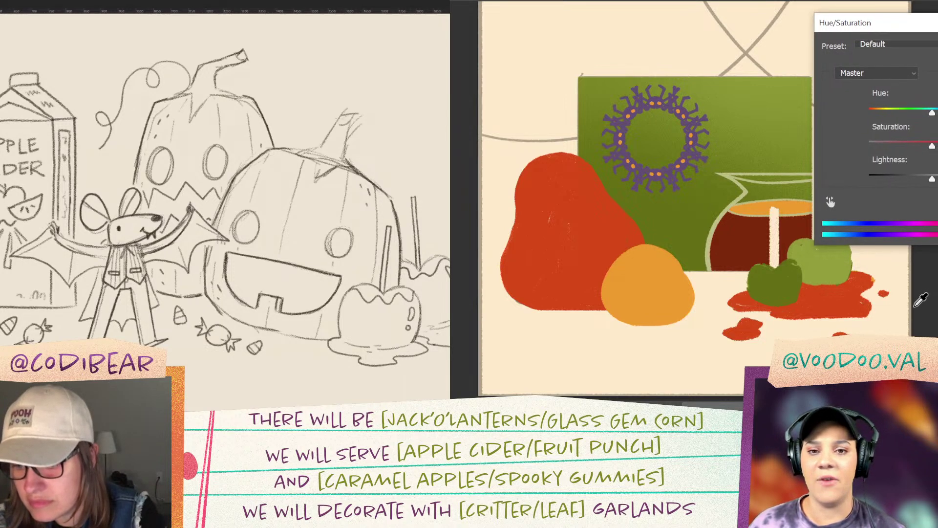
pyautogui.moveTo(926, 23); pyautogui.dragTo(820, 38)
pyautogui.moveTo(369, 239)
pyautogui.mouseDown()
pyautogui.moveTo(361, 206)
pyautogui.moveTo(371, 196)
pyautogui.mouseUp()
pyautogui.press('Escape')
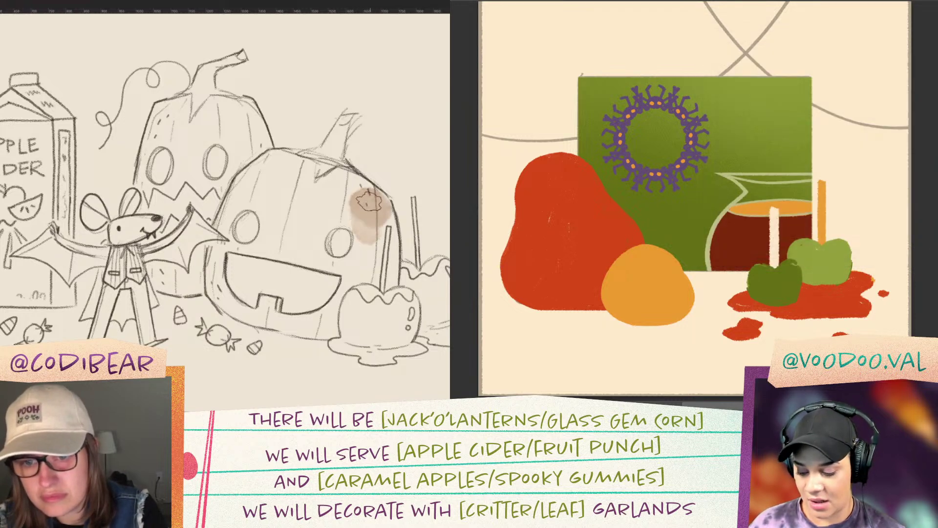
# Step: Recolor the spider ring with Hue/Saturation, using hue +39, saturation about +22 and lightness -43
pyautogui.hotkey('ctrl', 'u')
pyautogui.moveTo(864, 33); pyautogui.dragTo(786, 193)
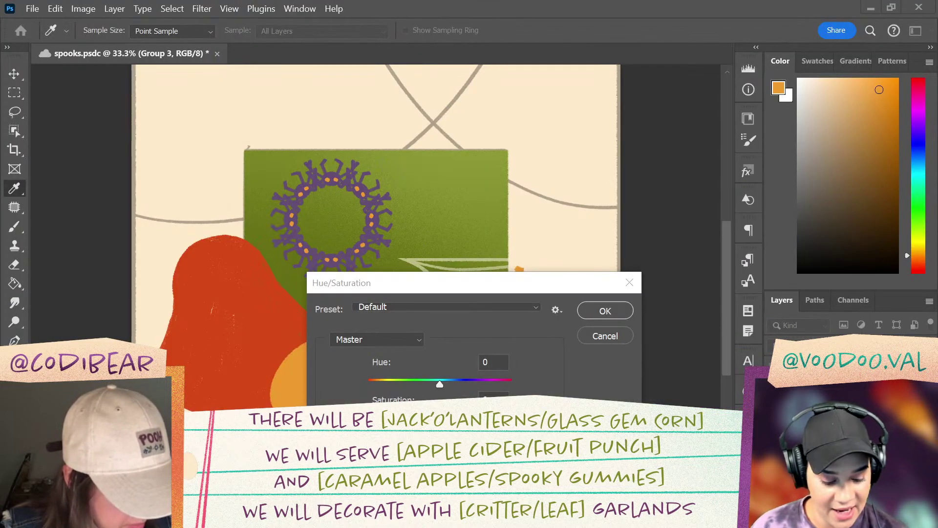
pyautogui.moveTo(496, 285); pyautogui.dragTo(616, 125)
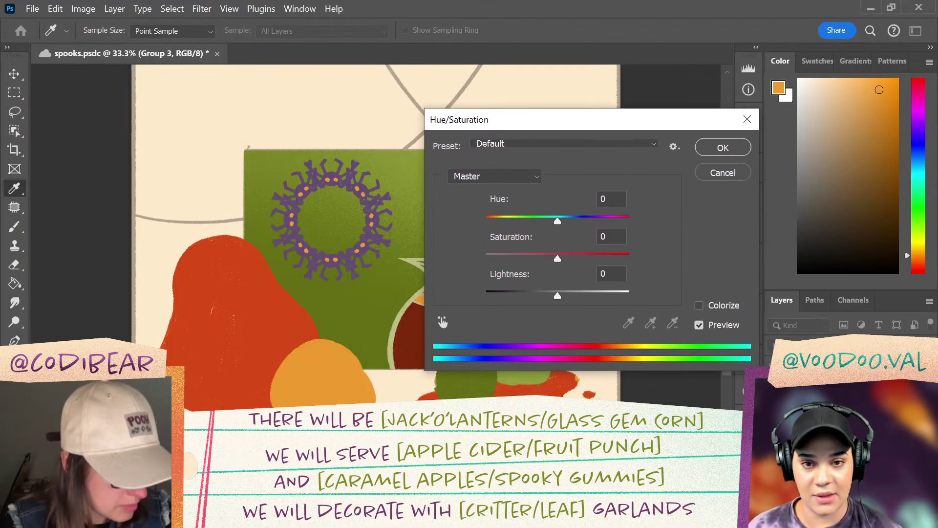
pyautogui.moveTo(887, 292); pyautogui.dragTo(853, 147)
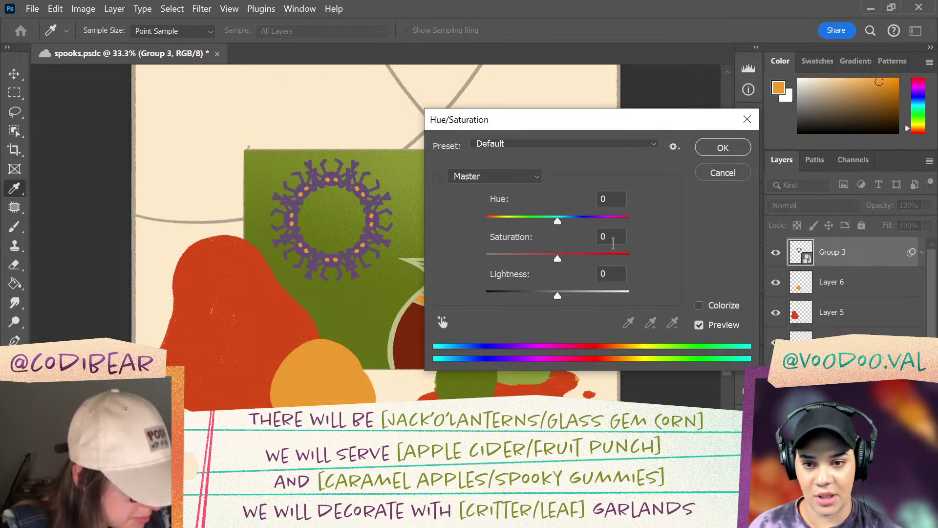
pyautogui.moveTo(559, 226); pyautogui.dragTo(589, 231)
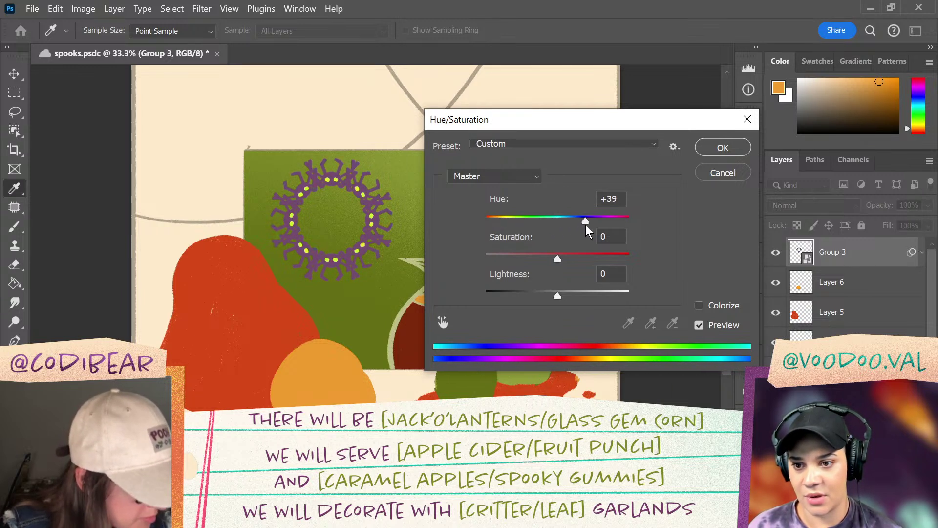
pyautogui.moveTo(557, 259); pyautogui.dragTo(580, 259)
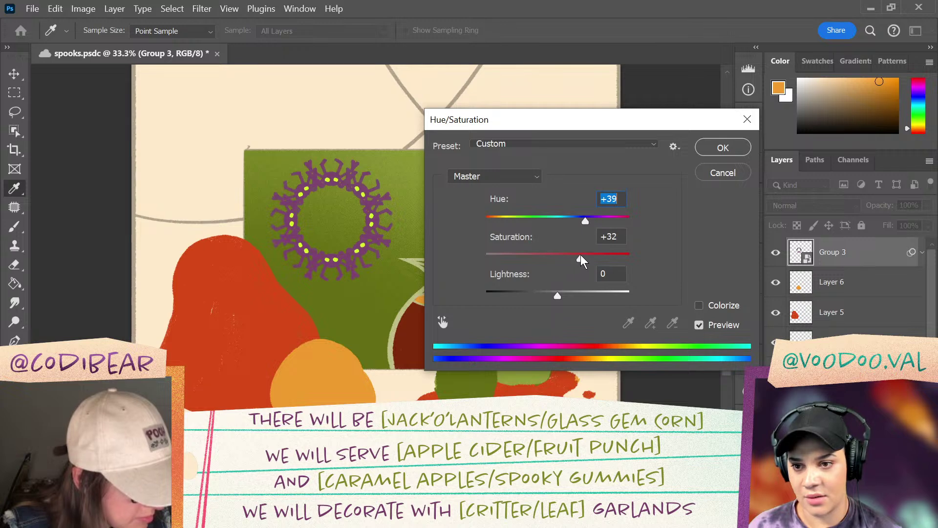
pyautogui.moveTo(558, 295); pyautogui.dragTo(525, 297)
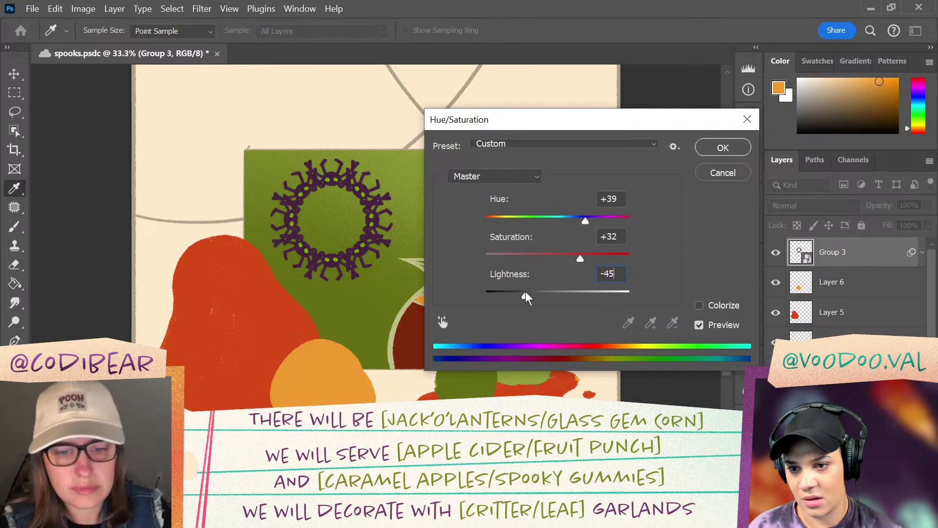
pyautogui.moveTo(528, 297); pyautogui.dragTo(526, 296)
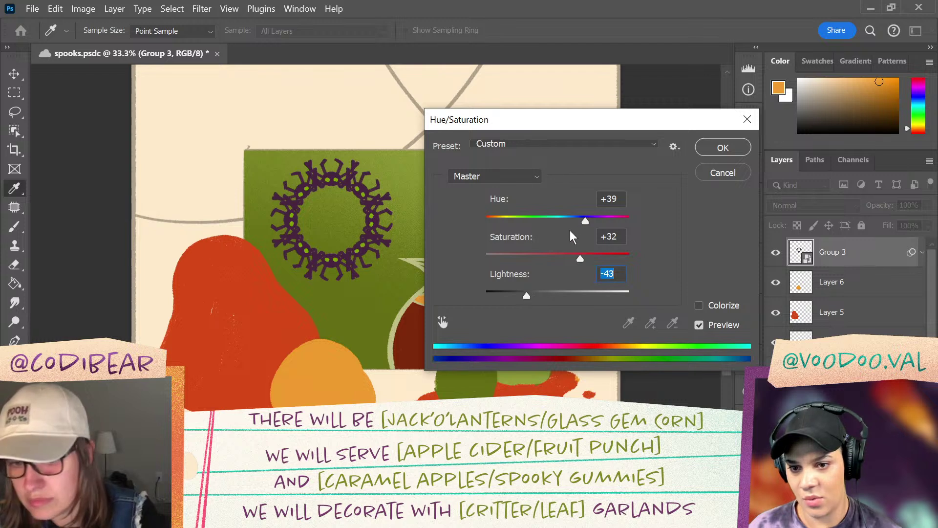
pyautogui.moveTo(581, 259); pyautogui.dragTo(591, 259)
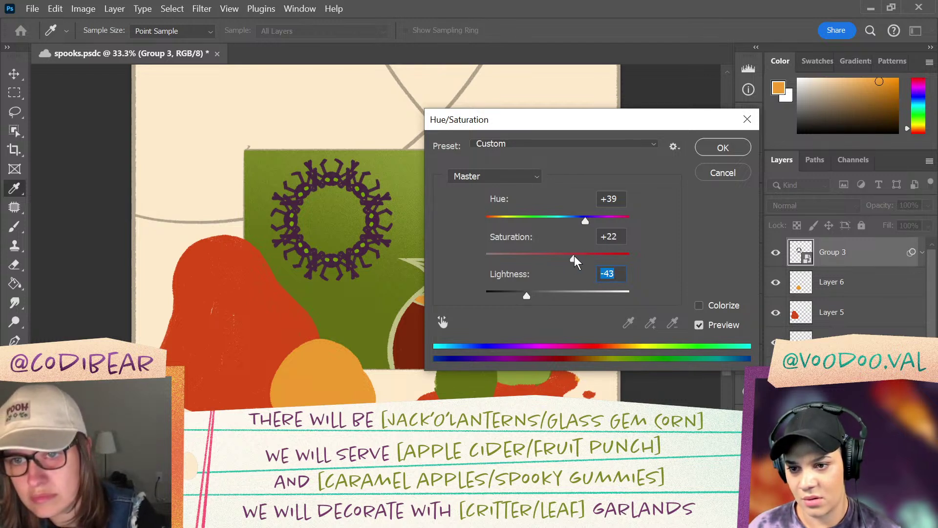
pyautogui.moveTo(576, 262); pyautogui.dragTo(574, 260)
pyautogui.click(723, 147)
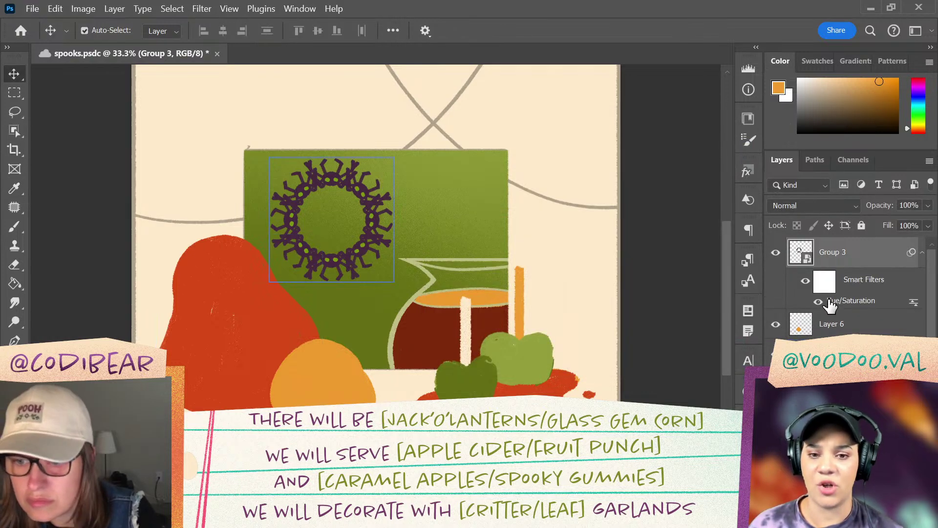
# Step: Toggle the spider ring's Hue/Saturation smart filter off and on to compare the colors
pyautogui.click(818, 303)
pyautogui.click(819, 304)
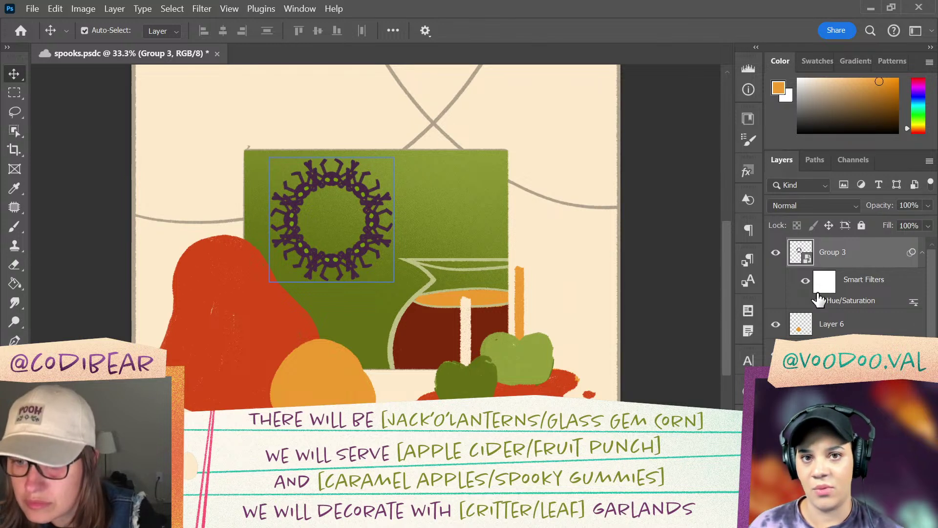
pyautogui.click(860, 326)
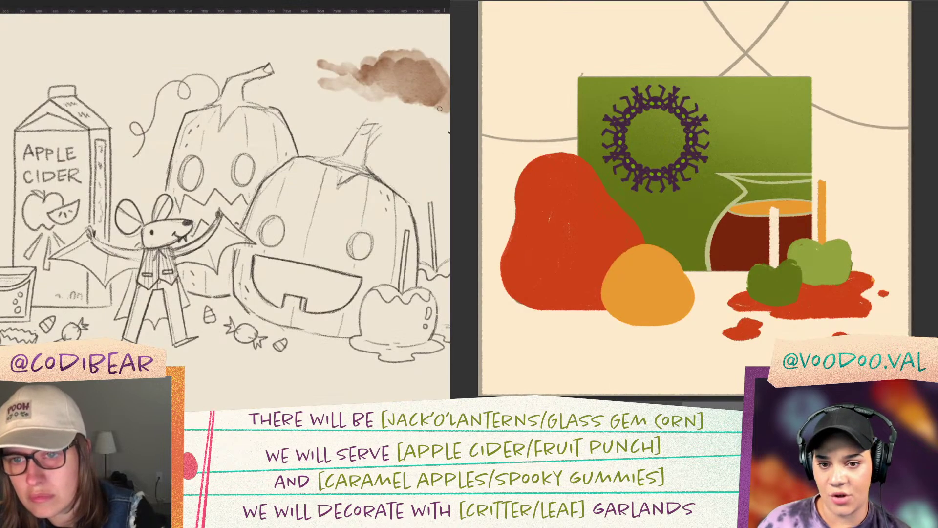
# Step: Try curling ink lines and long branch strokes above the pumpkins in the sketch, and undo all the test strokes
pyautogui.moveTo(440, 108)
pyautogui.mouseDown()
pyautogui.moveTo(445, 74)
pyautogui.moveTo(316, 52)
pyautogui.mouseUp()
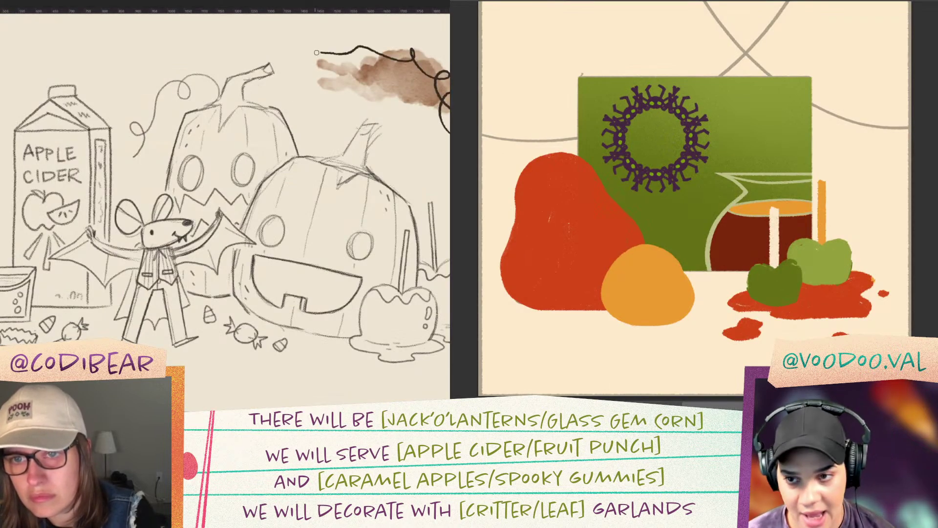
pyautogui.moveTo(422, 122)
pyautogui.mouseDown()
pyautogui.moveTo(377, 81)
pyautogui.moveTo(338, 72)
pyautogui.mouseUp()
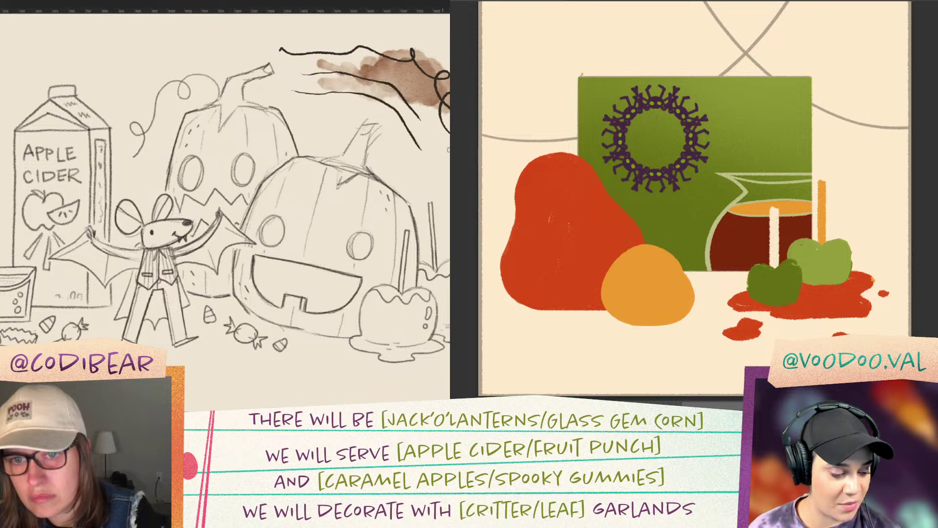
pyautogui.moveTo(351, 44); pyautogui.dragTo(55, 27)
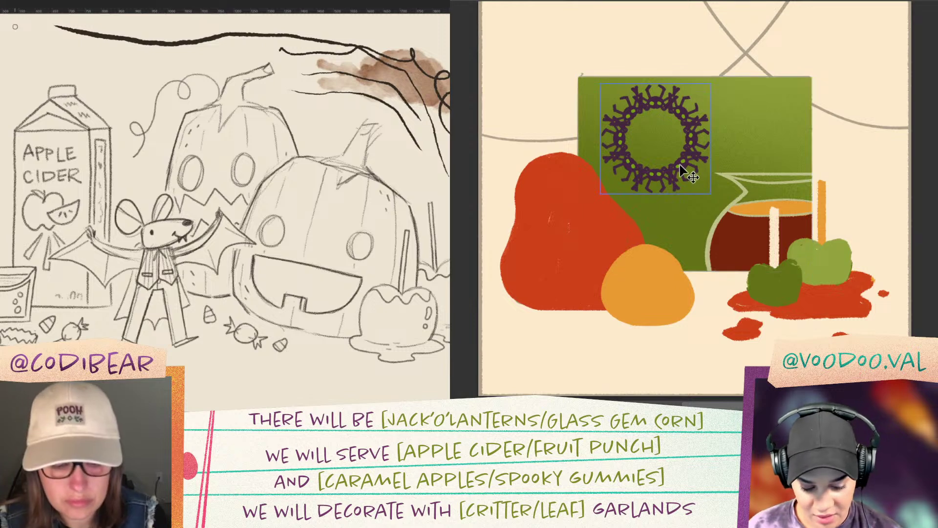
pyautogui.hotkey('ctrl', 'z')
pyautogui.hotkey('ctrl', 'z')
pyautogui.hotkey('ctrl', 'z')
pyautogui.hotkey('ctrl', 'z')
pyautogui.hotkey('ctrl', 'z')
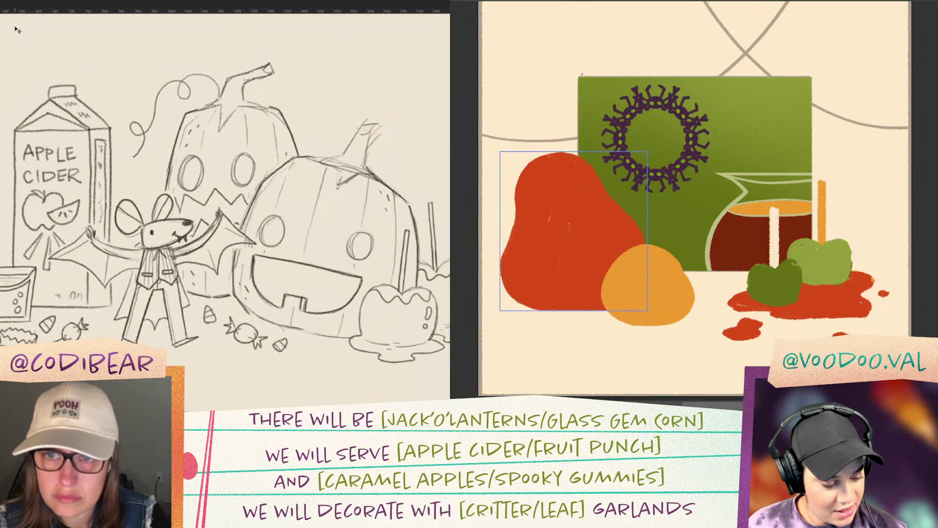
# Step: Enlarge the spider ring to nearly double its size and move it over the green rectangle's upper edge
pyautogui.hotkey('ctrl', 't')
pyautogui.click(852, 151)
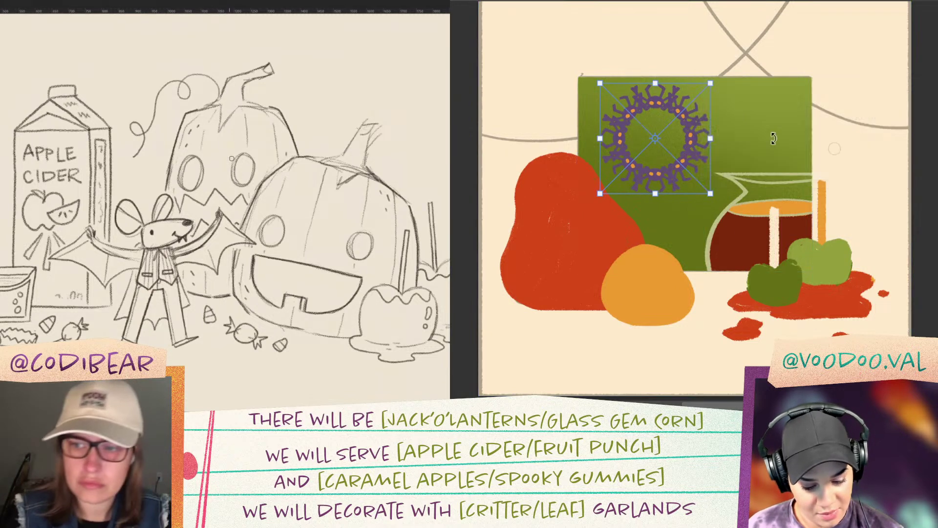
pyautogui.moveTo(601, 192); pyautogui.dragTo(520, 296)
pyautogui.moveTo(675, 206); pyautogui.dragTo(719, 98)
pyautogui.press('Return')
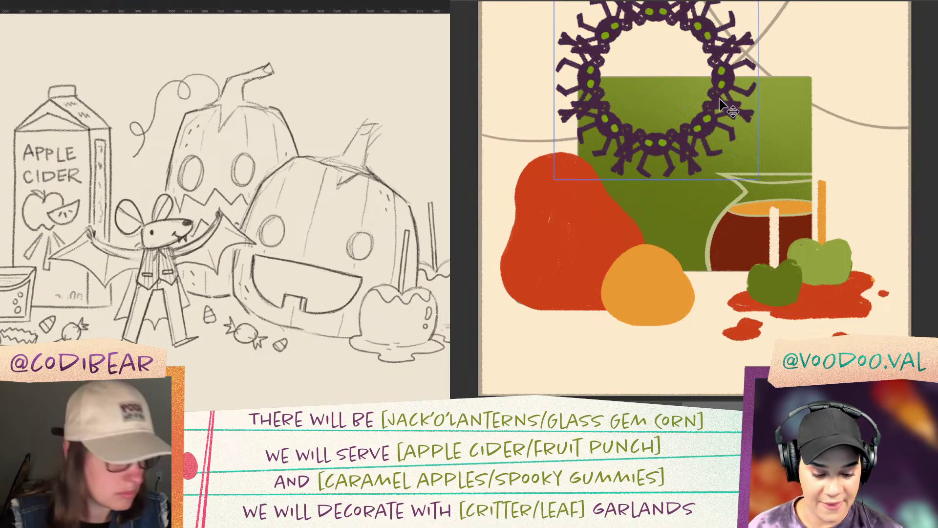
# Step: Clip the spider ring to the green rectangle so it hangs as a garland inside the shape
pyautogui.hotkey('ctrl', 'alt', 'g')
pyautogui.hotkey('ctrl', 'alt', 'g')
pyautogui.hotkey('ctrl', 'alt', 'g')
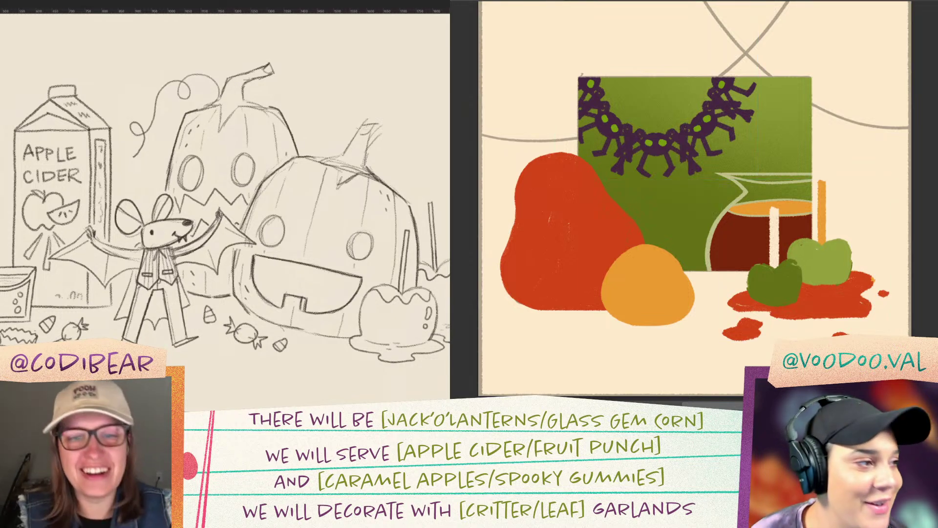
# Step: Pick a different brush from the presets, test a stroke below the sketched candies and undo it
pyautogui.moveTo(242, 213); pyautogui.dragTo(240, 230)
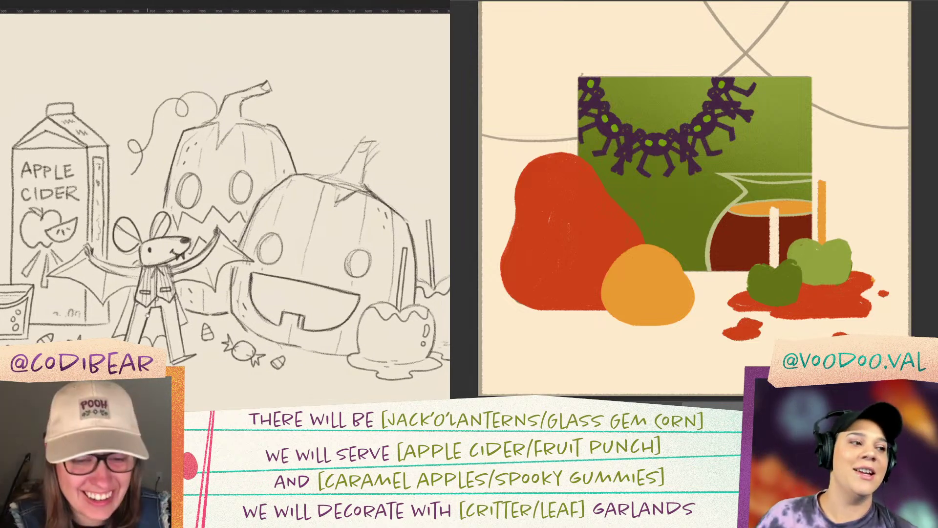
pyautogui.moveTo(147, 315); pyautogui.dragTo(183, 236)
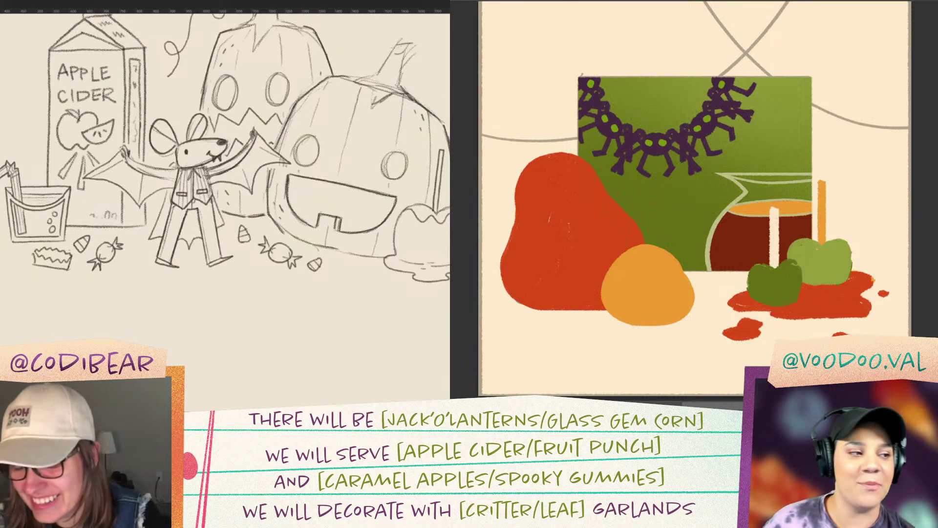
pyautogui.rightClick(205, 285)
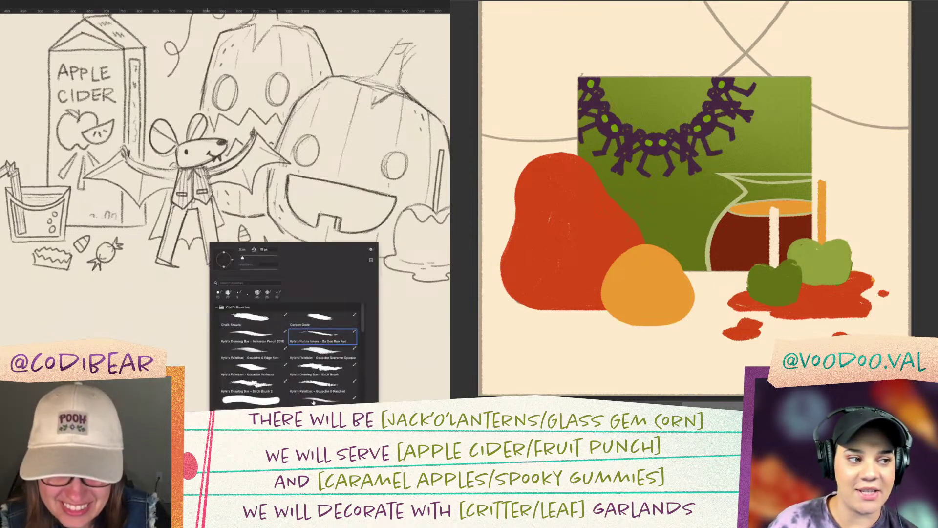
pyautogui.click(313, 400)
pyautogui.click(400, 0)
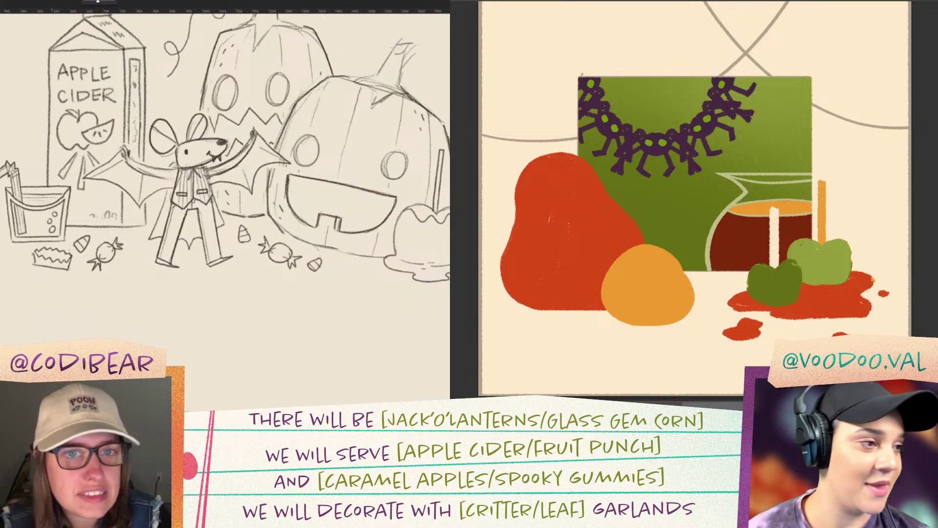
pyautogui.moveTo(307, 297); pyautogui.dragTo(280, 308)
pyautogui.hotkey('ctrl', 'z')
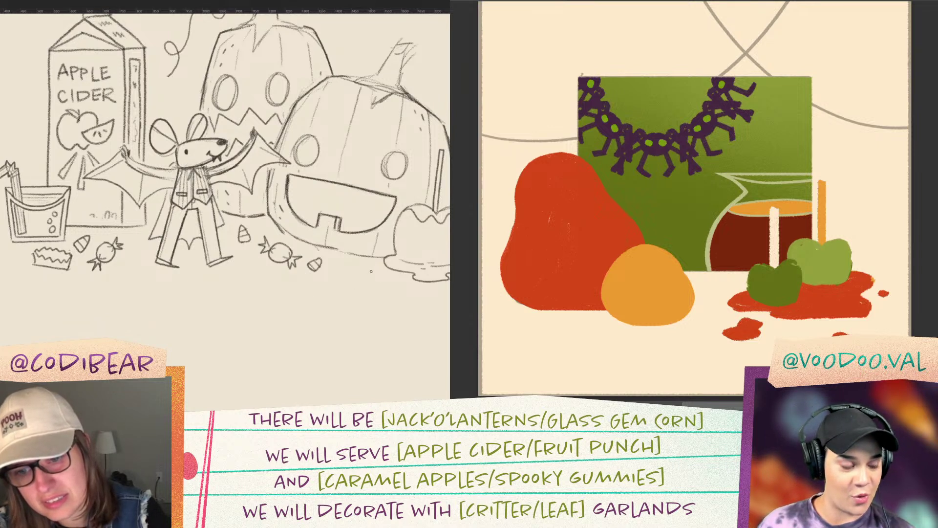
# Step: Draw a long, loosely looping garland string across the sketch below the candies and the mouse
pyautogui.moveTo(360, 291)
pyautogui.mouseDown()
pyautogui.moveTo(339, 279)
pyautogui.moveTo(354, 283)
pyautogui.moveTo(345, 298)
pyautogui.moveTo(203, 285)
pyautogui.moveTo(134, 315)
pyautogui.moveTo(161, 331)
pyautogui.moveTo(141, 311)
pyautogui.moveTo(7, 288)
pyautogui.mouseUp()
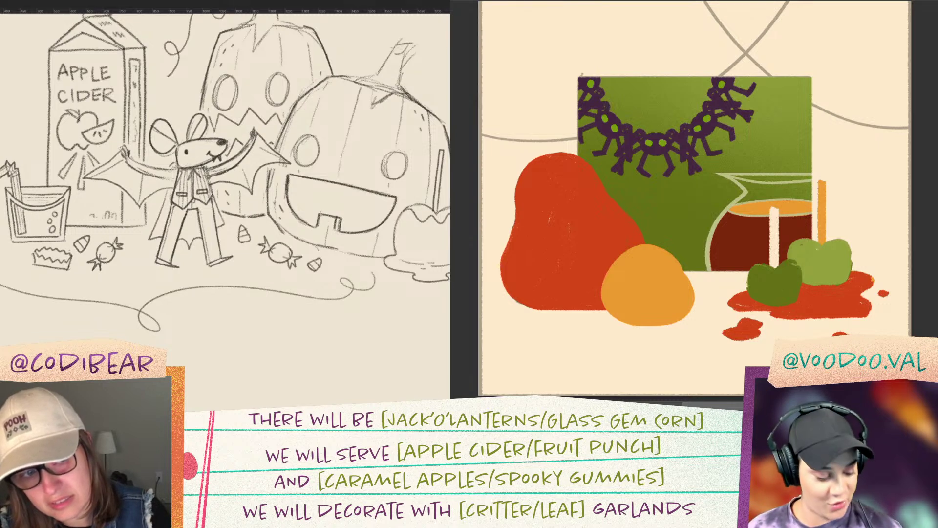
pyautogui.moveTo(258, 57); pyautogui.dragTo(214, 127)
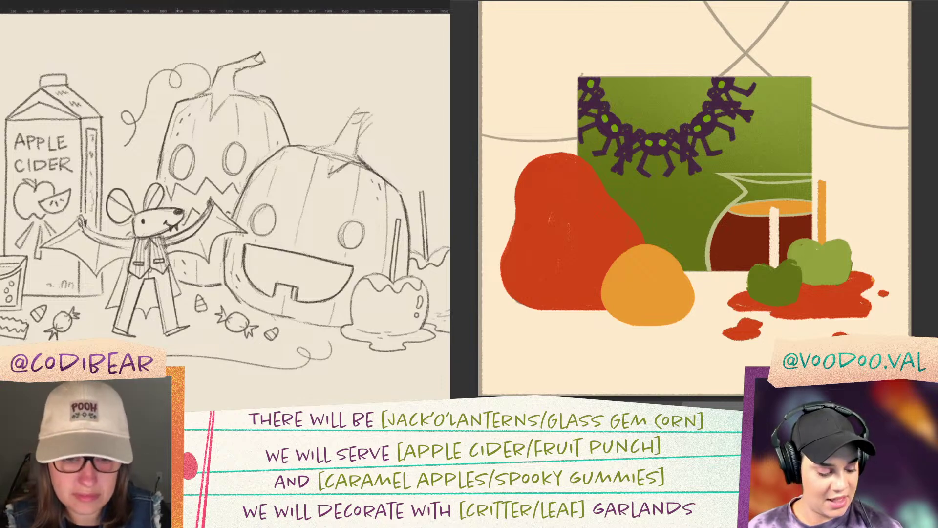
pyautogui.moveTo(140, 337); pyautogui.dragTo(147, 271)
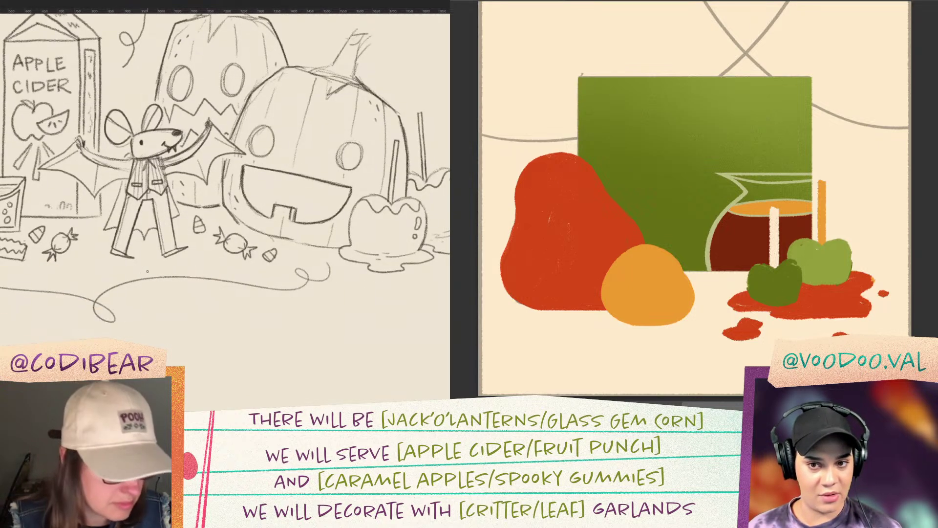
# Step: Undo the spider garland's placement to view the green rectangle without it
pyautogui.hotkey('ctrl', 'z')
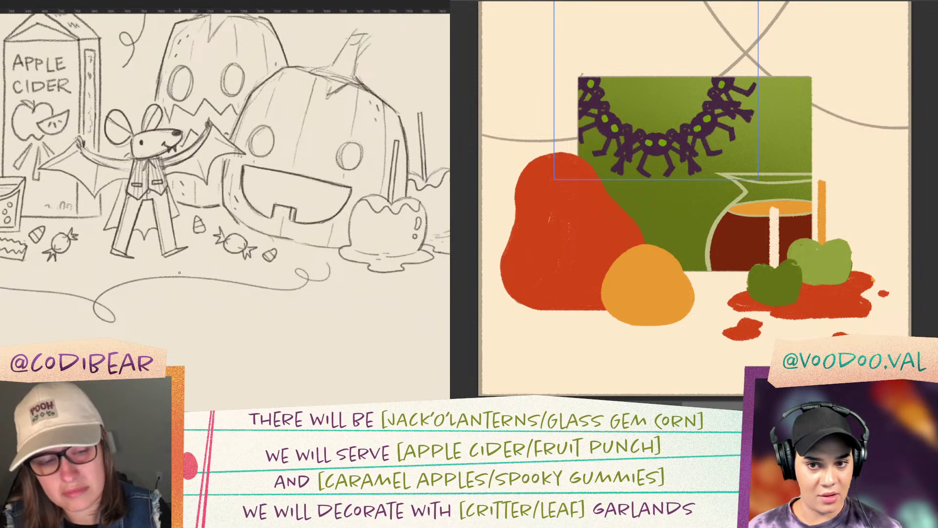
pyautogui.moveTo(175, 198); pyautogui.dragTo(164, 274)
pyautogui.hotkey('ctrl', 'z')
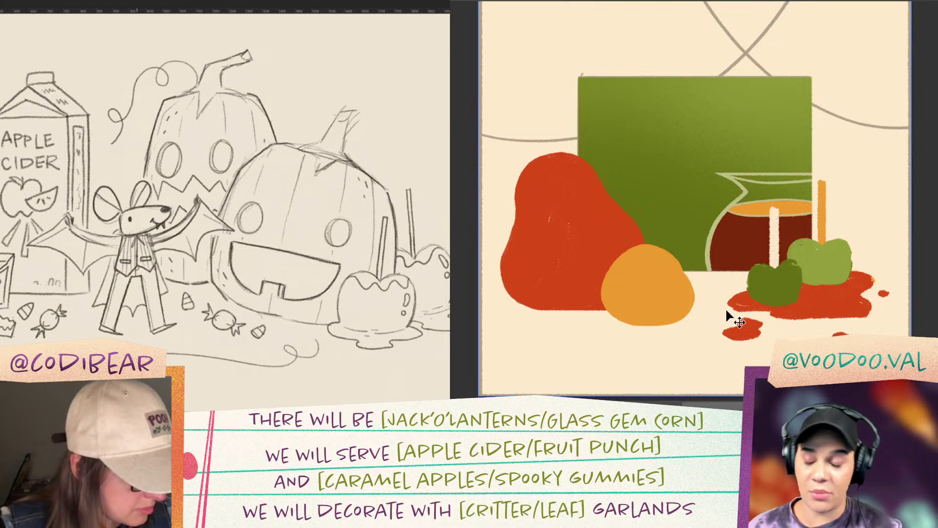
pyautogui.hotkey('ctrl', '-')
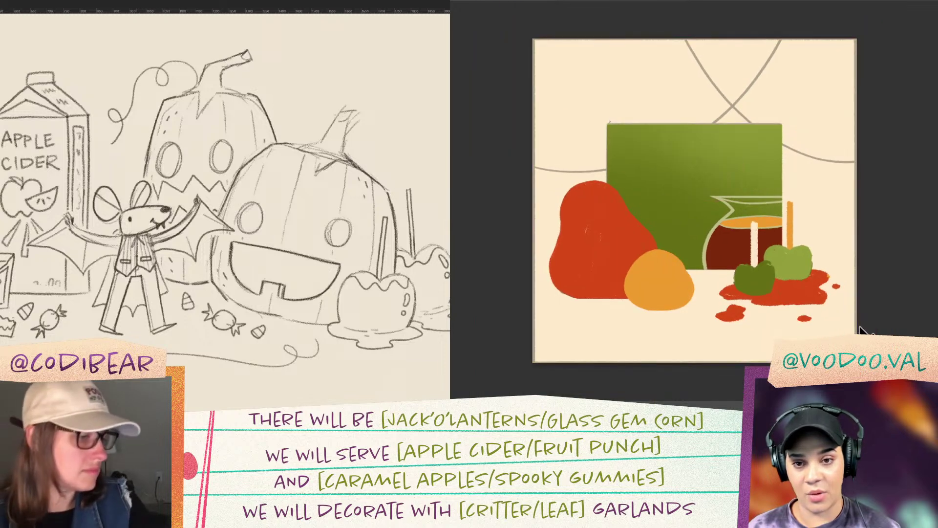
pyautogui.hotkey('ctrl', '+')
pyautogui.moveTo(760, 267); pyautogui.dragTo(797, 230)
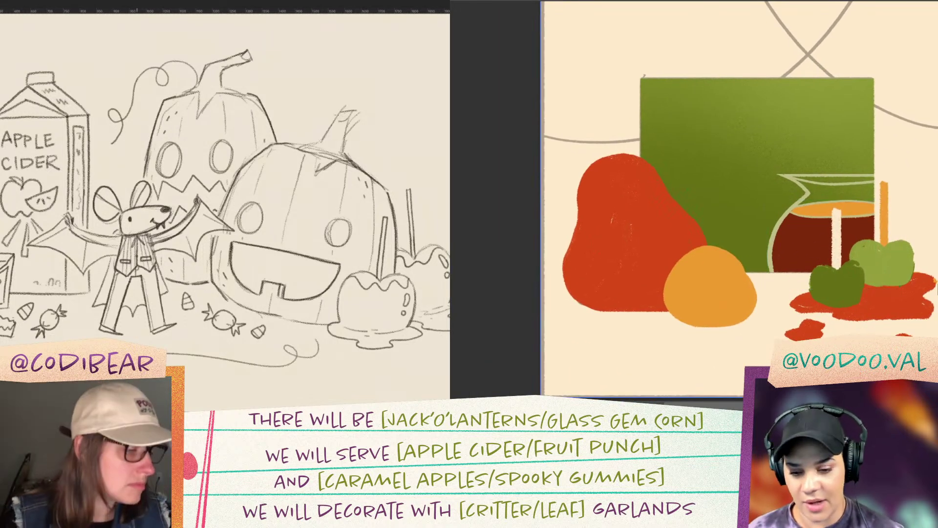
pyautogui.keyDown('ctrl'); pyautogui.click(821, 209); pyautogui.keyUp('ctrl')
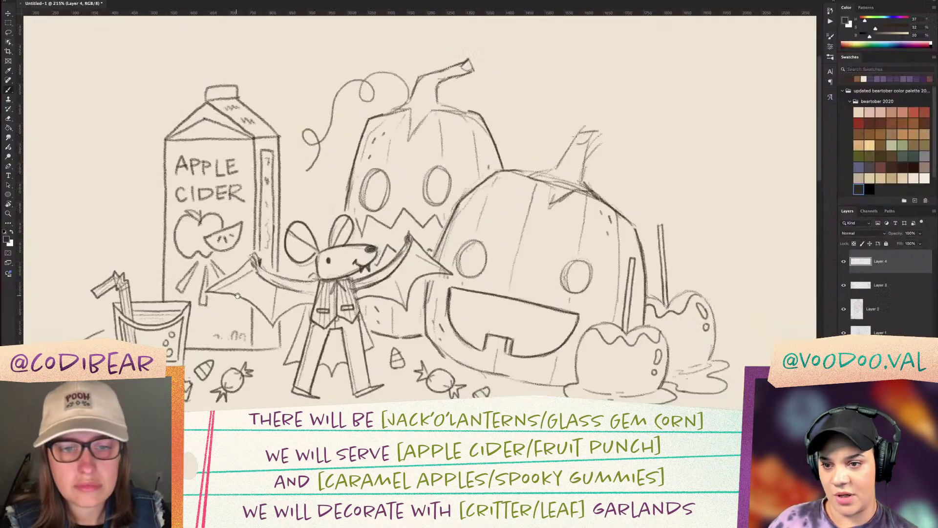
pyautogui.scroll(5, 253, 288)
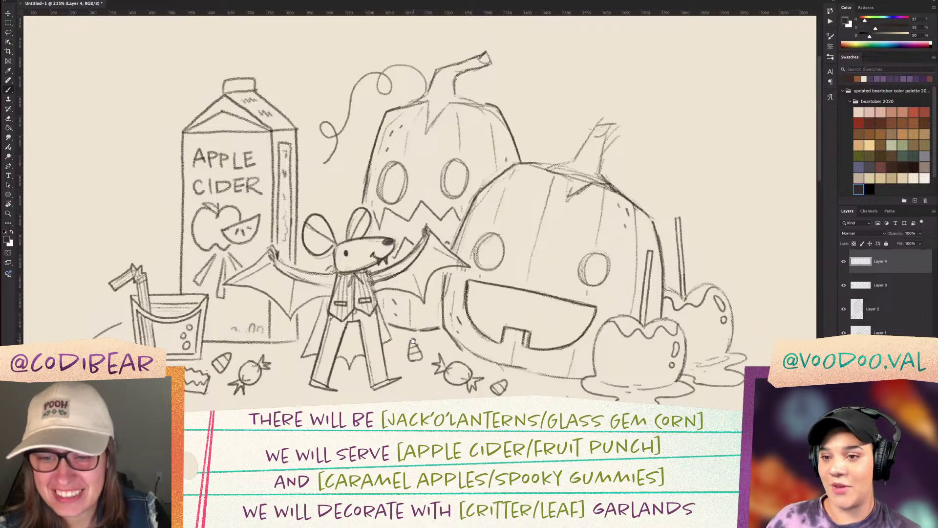
pyautogui.moveTo(410, 337); pyautogui.dragTo(414, 344)
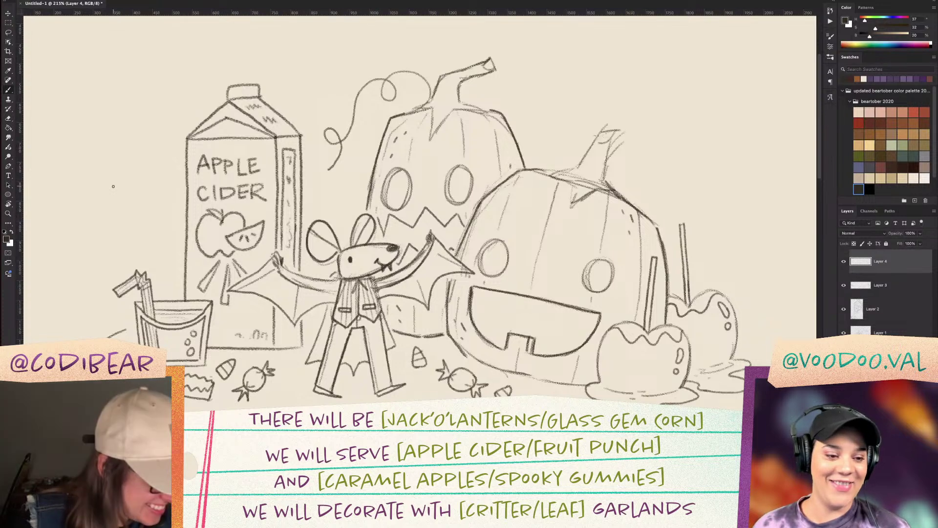
pyautogui.scroll(-3, 113, 186)
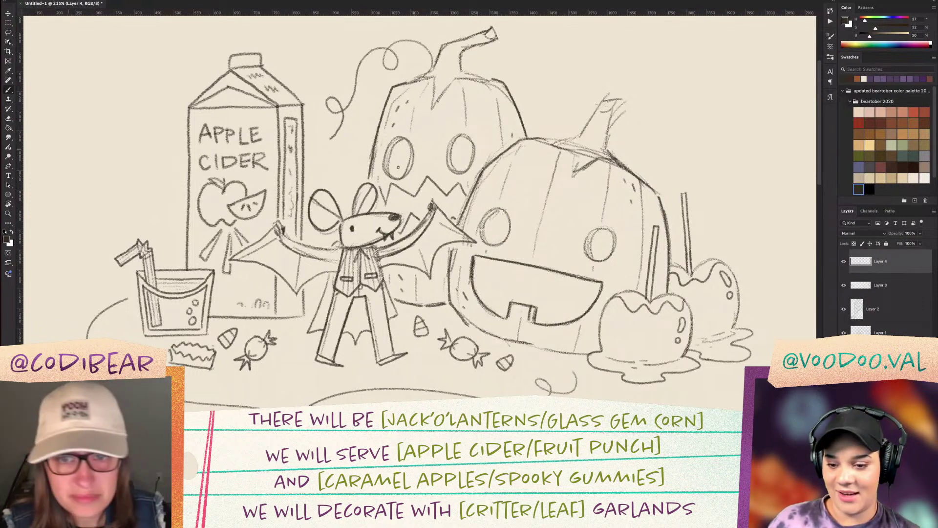
pyautogui.scroll(3, 398, 167)
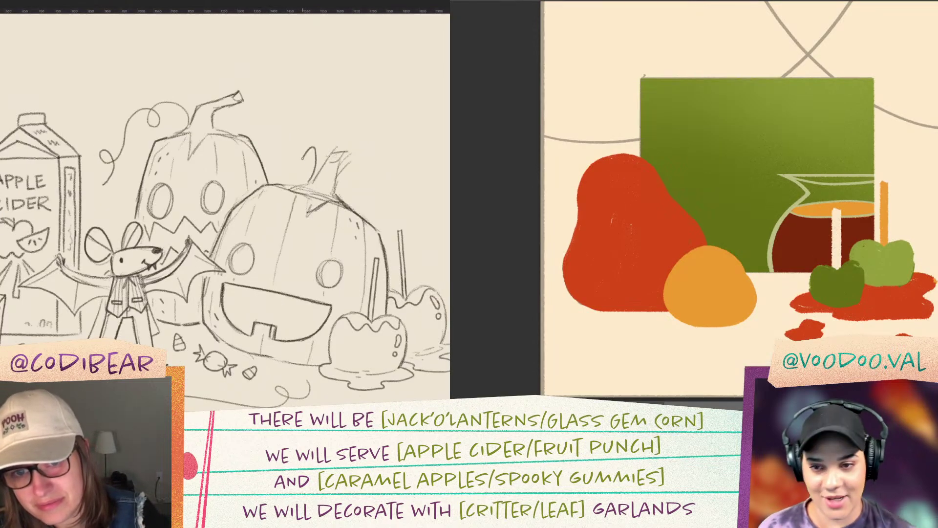
# Step: Sketch a lobed leaf with veins behind the front pumpkin's stem, between the two jack-o'-lanterns
pyautogui.moveTo(304, 162)
pyautogui.mouseDown()
pyautogui.moveTo(296, 125)
pyautogui.moveTo(261, 119)
pyautogui.moveTo(269, 148)
pyautogui.mouseUp()
pyautogui.moveTo(812, 221); pyautogui.dragTo(698, 232)
pyautogui.moveTo(268, 148); pyautogui.dragTo(248, 159)
pyautogui.moveTo(697, 233); pyautogui.dragTo(784, 188)
pyautogui.moveTo(793, 260); pyautogui.dragTo(811, 272)
pyautogui.moveTo(248, 158)
pyautogui.mouseDown()
pyautogui.moveTo(270, 169)
pyautogui.moveTo(259, 177)
pyautogui.moveTo(266, 187)
pyautogui.mouseUp()
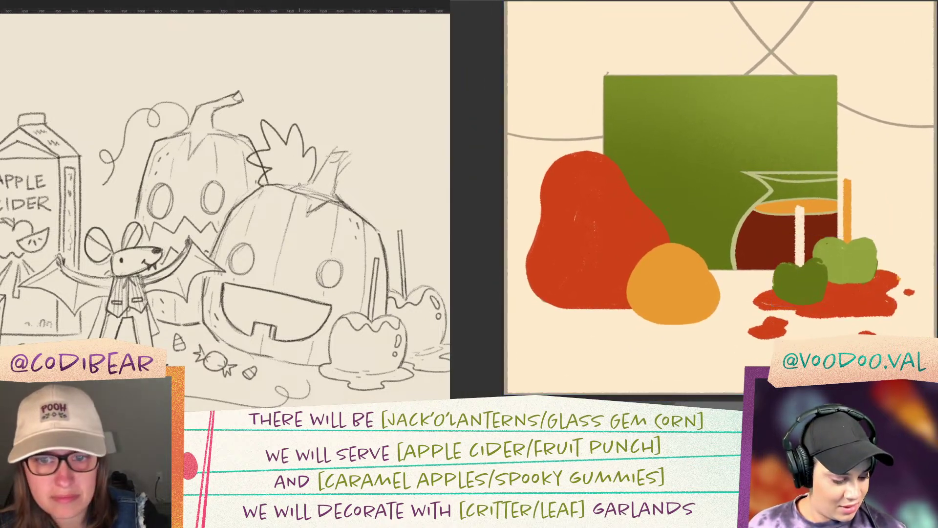
pyautogui.moveTo(270, 134); pyautogui.dragTo(297, 185)
# Step: Transform the spider garland so it hangs level and symmetrical from the green rectangle's upper edge
pyautogui.click(818, 186)
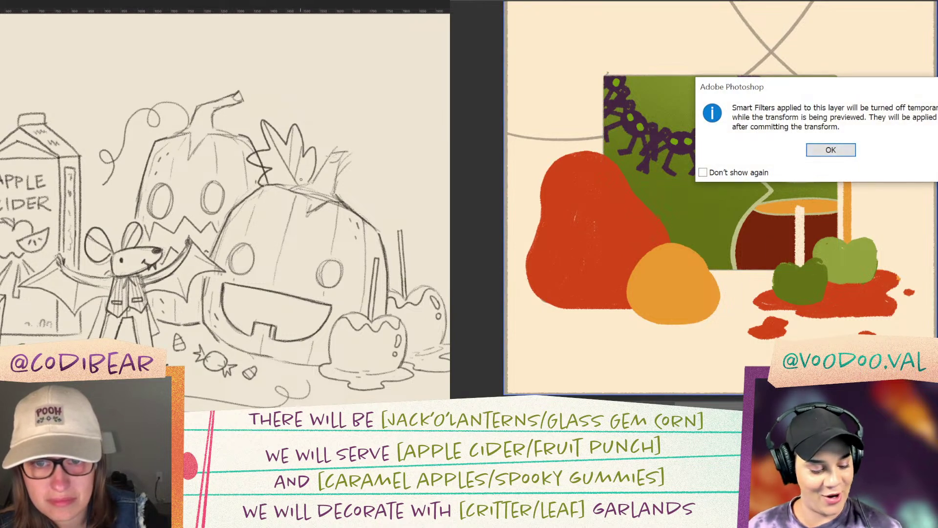
pyautogui.click(830, 150)
pyautogui.moveTo(792, 180); pyautogui.dragTo(722, 161)
pyautogui.press('Return')
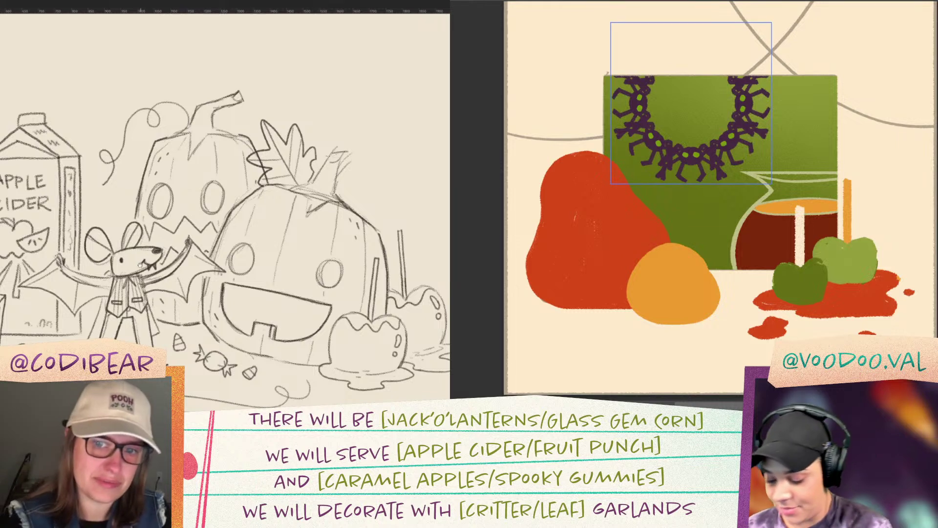
# Step: Paint a small lilac oval over the garland's lowest spider as the knot of a bow
pyautogui.hotkey('ctrl', 'w')
pyautogui.press('n')
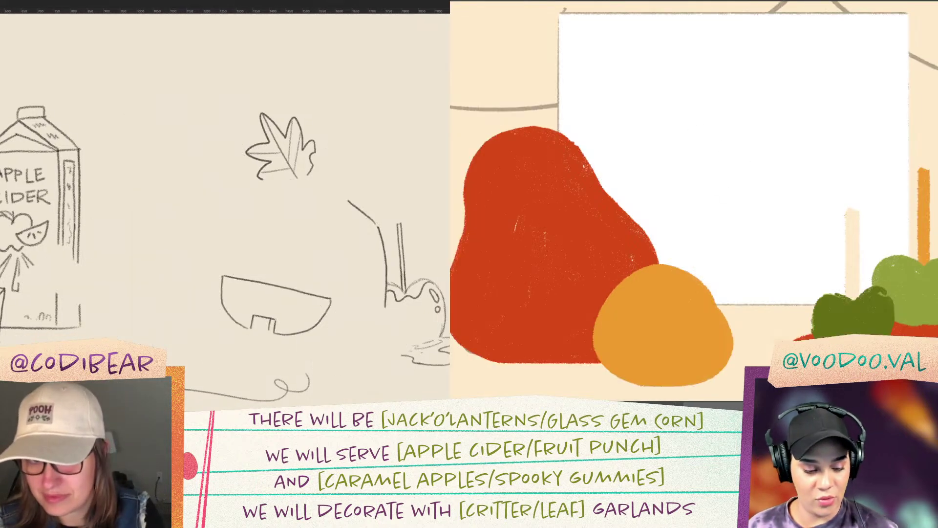
pyautogui.moveTo(766, 184); pyautogui.dragTo(779, 132)
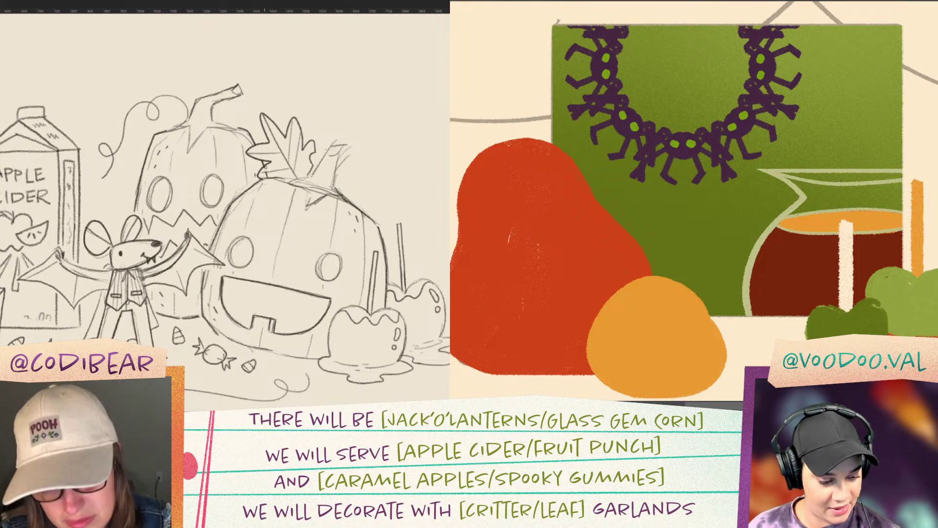
pyautogui.moveTo(71, 250); pyautogui.dragTo(97, 227)
pyautogui.moveTo(689, 141); pyautogui.dragTo(693, 144)
pyautogui.moveTo(98, 227); pyautogui.dragTo(97, 218)
pyautogui.moveTo(692, 144); pyautogui.dragTo(684, 155)
pyautogui.moveTo(98, 218); pyautogui.dragTo(101, 218)
pyautogui.moveTo(684, 156); pyautogui.dragTo(676, 145)
pyautogui.moveTo(102, 218); pyautogui.dragTo(103, 213)
pyautogui.moveTo(677, 145)
pyautogui.mouseDown()
pyautogui.moveTo(686, 141)
pyautogui.moveTo(680, 148)
pyautogui.mouseUp()
pyautogui.moveTo(85, 215); pyautogui.dragTo(84, 209)
pyautogui.moveTo(680, 148); pyautogui.dragTo(687, 146)
pyautogui.moveTo(84, 209); pyautogui.dragTo(84, 203)
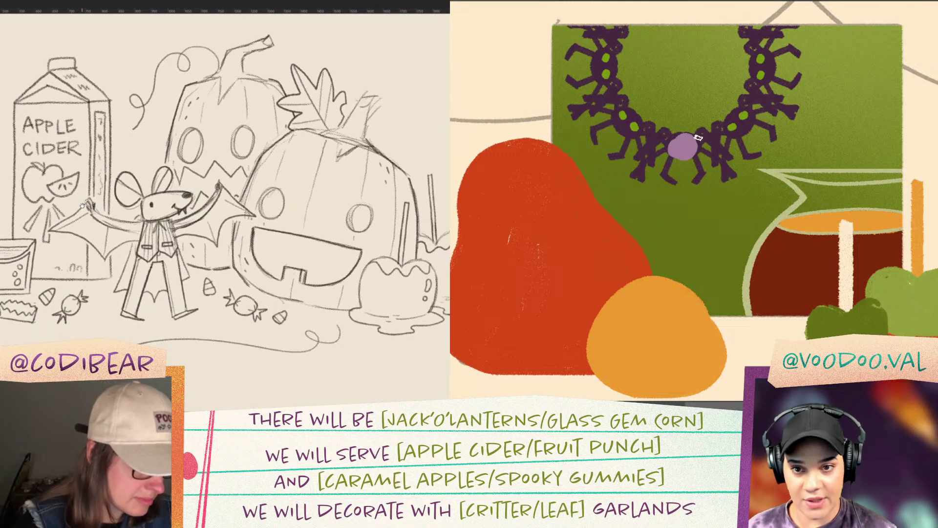
# Step: Paint a filled lilac bow loop flaring out to the right of the knot, redoing the first outline stroke
pyautogui.moveTo(695, 141)
pyautogui.mouseDown()
pyautogui.moveTo(717, 120)
pyautogui.moveTo(722, 157)
pyautogui.mouseUp()
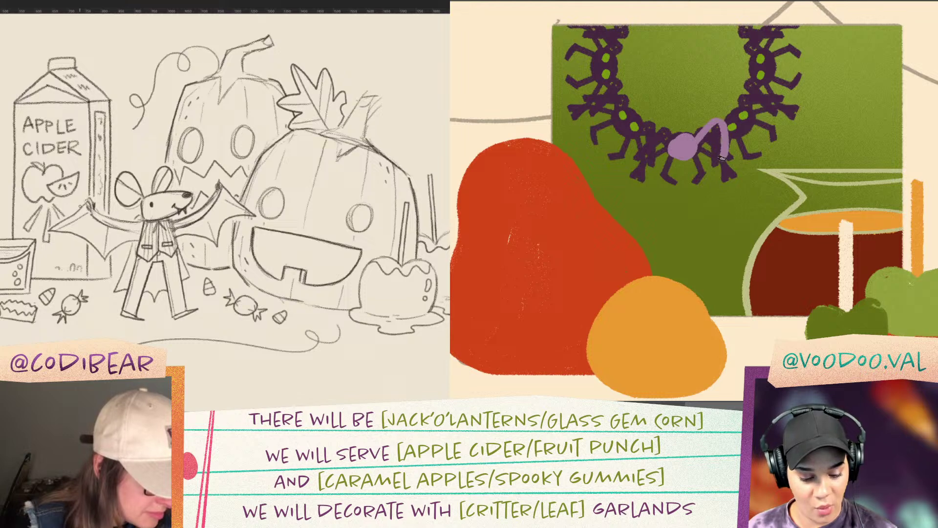
pyautogui.hotkey('ctrl', 'z')
pyautogui.moveTo(689, 140)
pyautogui.mouseDown()
pyautogui.moveTo(723, 125)
pyautogui.moveTo(721, 157)
pyautogui.moveTo(696, 157)
pyautogui.moveTo(706, 128)
pyautogui.moveTo(694, 134)
pyautogui.moveTo(721, 114)
pyautogui.moveTo(726, 160)
pyautogui.moveTo(709, 137)
pyautogui.moveTo(716, 127)
pyautogui.moveTo(712, 155)
pyautogui.moveTo(704, 133)
pyautogui.moveTo(720, 147)
pyautogui.mouseUp()
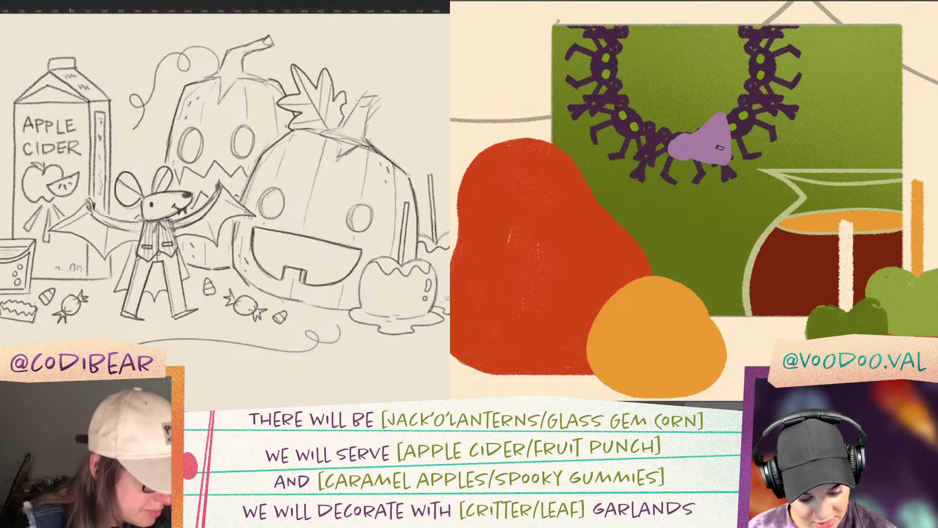
# Step: Flip a copy of the lilac loop horizontally and move it to the knot's other side to complete the bow
pyautogui.hotkey('ctrl', 't')
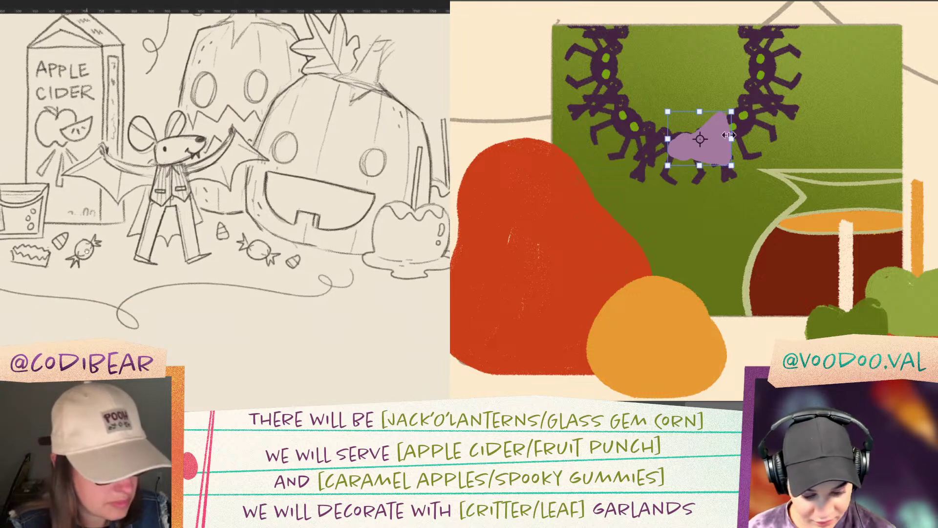
pyautogui.rightClick(713, 106)
pyautogui.click(732, 393)
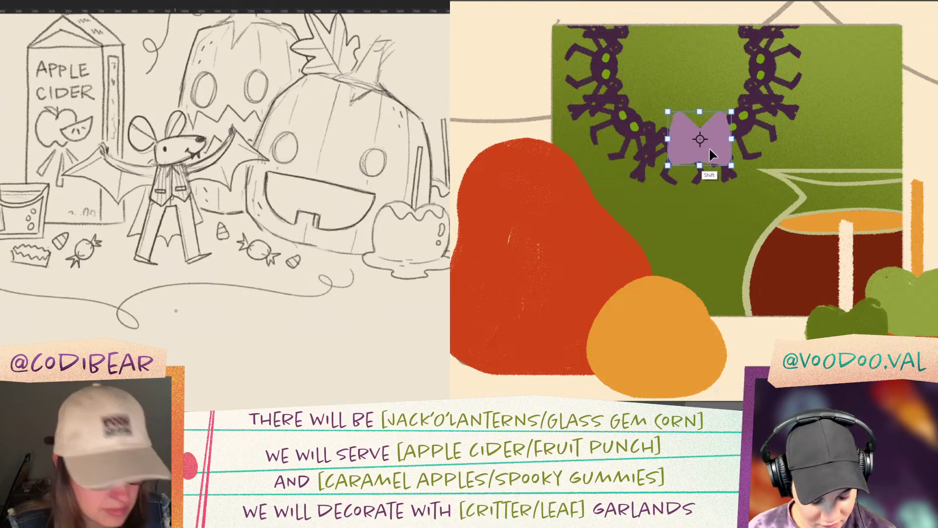
pyautogui.moveTo(709, 148); pyautogui.dragTo(679, 152)
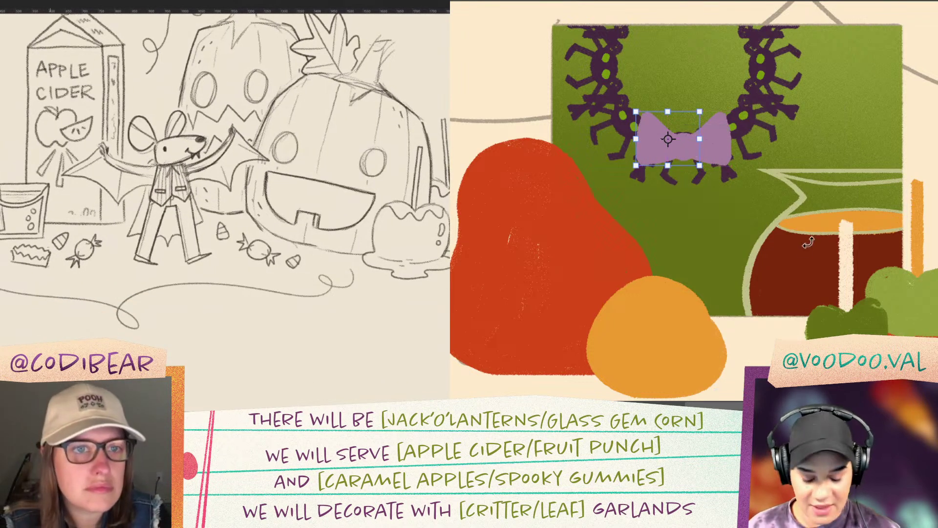
pyautogui.press('Return')
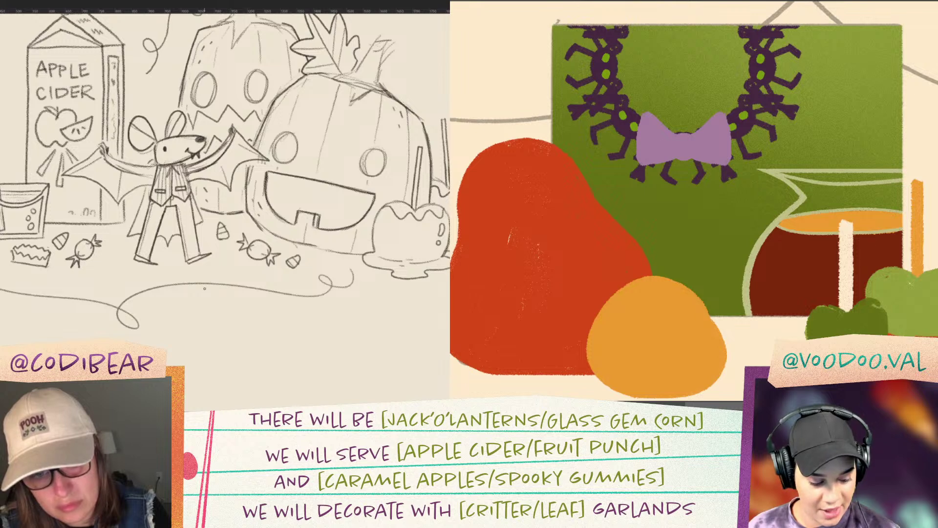
# Step: Sketch a small bat with pointed ears and scalloped wings on the garland string below the mouse
pyautogui.moveTo(210, 292)
pyautogui.mouseDown()
pyautogui.moveTo(206, 283)
pyautogui.moveTo(192, 289)
pyautogui.moveTo(187, 318)
pyautogui.moveTo(203, 331)
pyautogui.mouseUp()
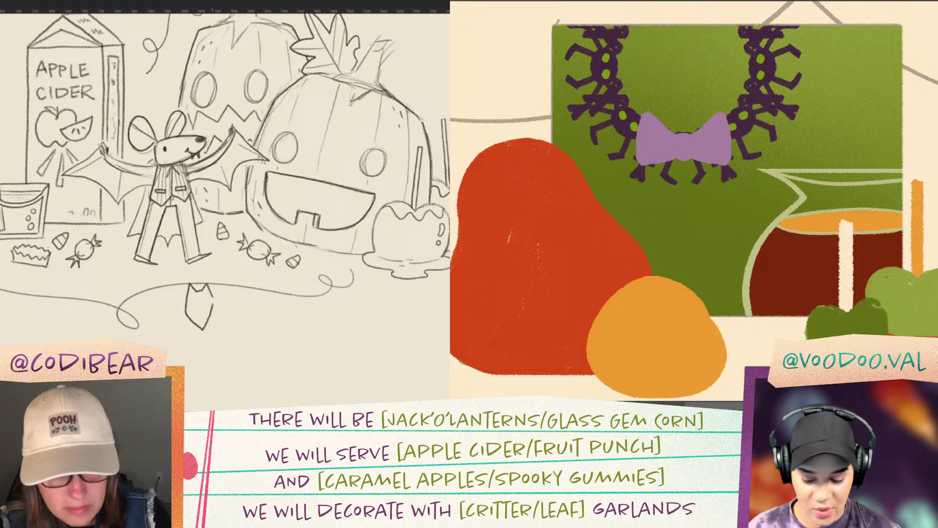
pyautogui.moveTo(170, 291)
pyautogui.mouseDown()
pyautogui.moveTo(155, 312)
pyautogui.moveTo(173, 319)
pyautogui.mouseUp()
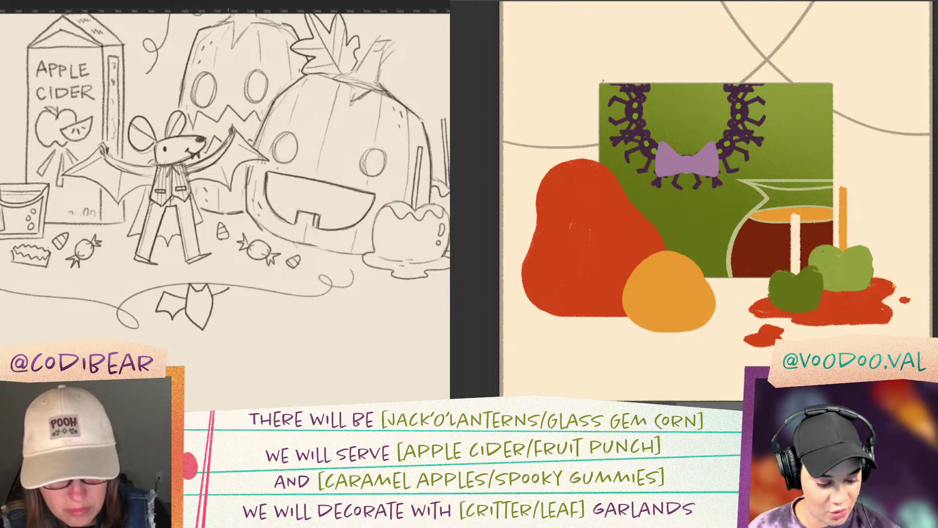
pyautogui.hotkey('ctrl', 'z')
pyautogui.moveTo(232, 289)
pyautogui.mouseDown()
pyautogui.moveTo(241, 299)
pyautogui.moveTo(229, 306)
pyautogui.mouseUp()
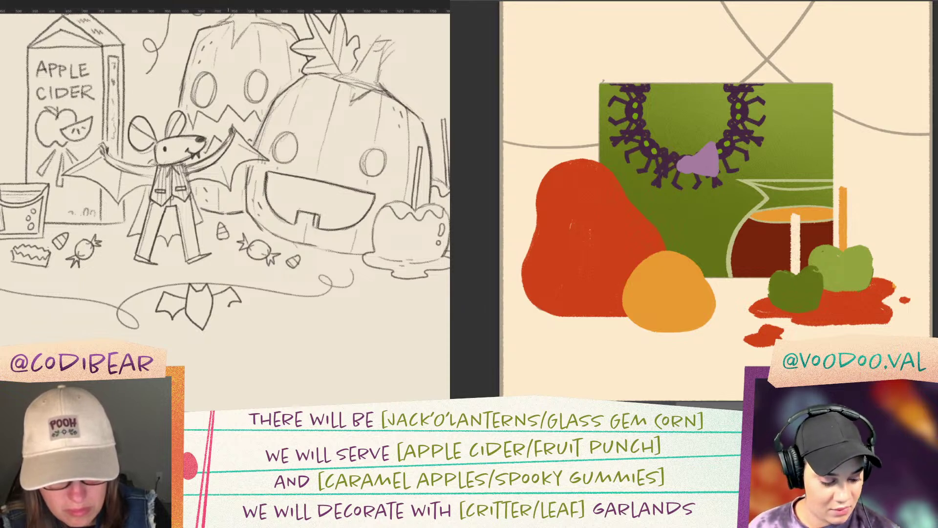
# Step: Compare the bow with and without its mirrored loop by repeatedly undoing and redoing the change
pyautogui.hotkey('ctrl', 'shift', 'z')
pyautogui.hotkey('ctrl', 'z')
pyautogui.hotkey('ctrl', 'shift', 'z')
pyautogui.hotkey('ctrl', 'z')
pyautogui.hotkey('ctrl', 'shift', 'z')
pyautogui.hotkey('ctrl', 'z')
pyautogui.hotkey('ctrl', 'shift', 'z')
# Step: Select the sketched bat, rotate and adjust it slightly on the string, and deselect it
pyautogui.moveTo(174, 275)
pyautogui.mouseDown()
pyautogui.moveTo(145, 296)
pyautogui.moveTo(176, 340)
pyautogui.moveTo(254, 317)
pyautogui.moveTo(211, 269)
pyautogui.mouseUp()
pyautogui.moveTo(195, 306); pyautogui.dragTo(197, 297)
pyautogui.moveTo(261, 342); pyautogui.dragTo(259, 345)
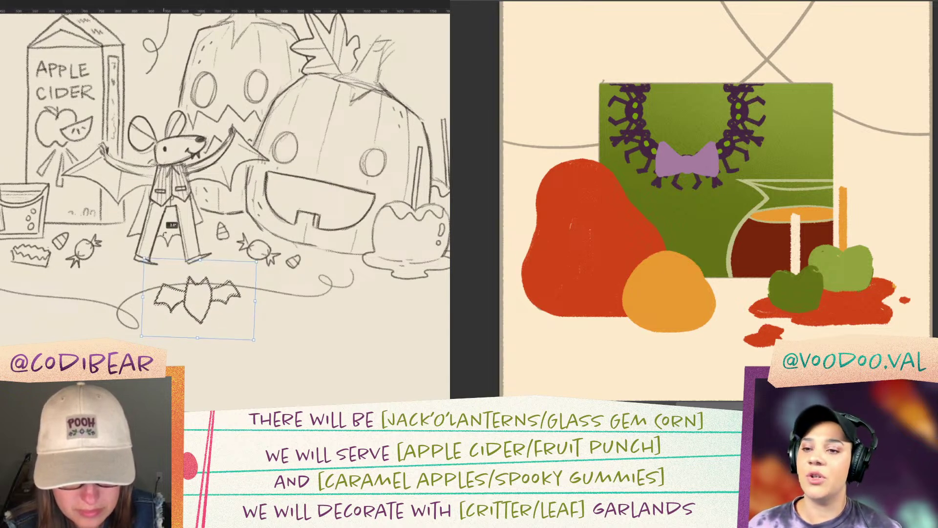
pyautogui.moveTo(202, 307); pyautogui.dragTo(200, 306)
pyautogui.press('Return')
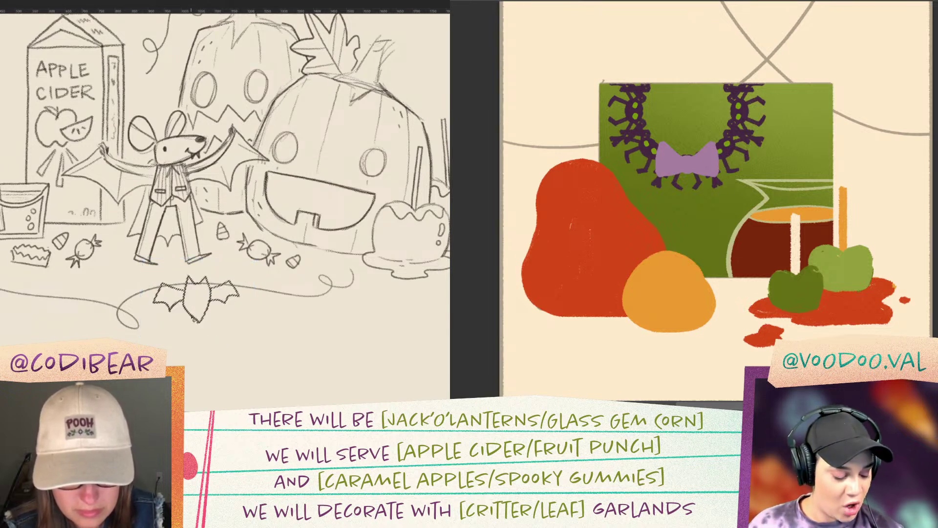
pyautogui.press('v')
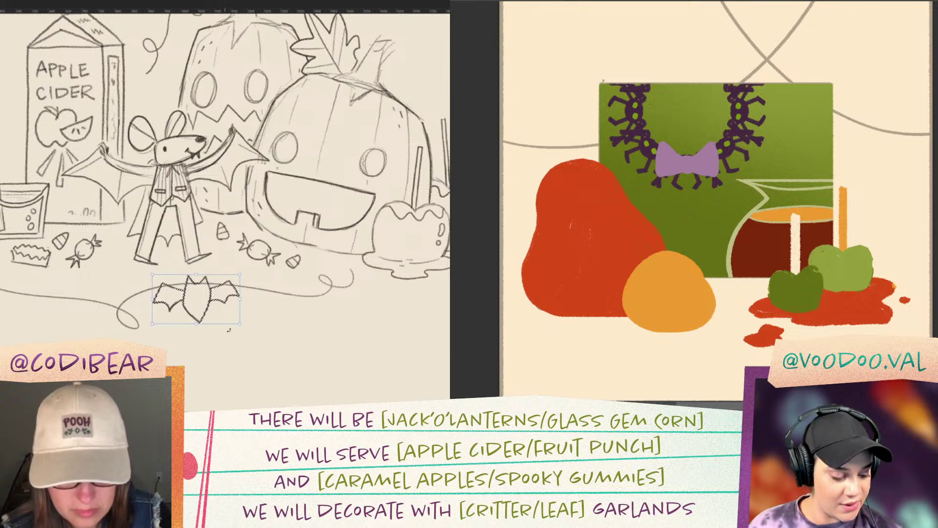
pyautogui.moveTo(240, 325); pyautogui.dragTo(240, 327)
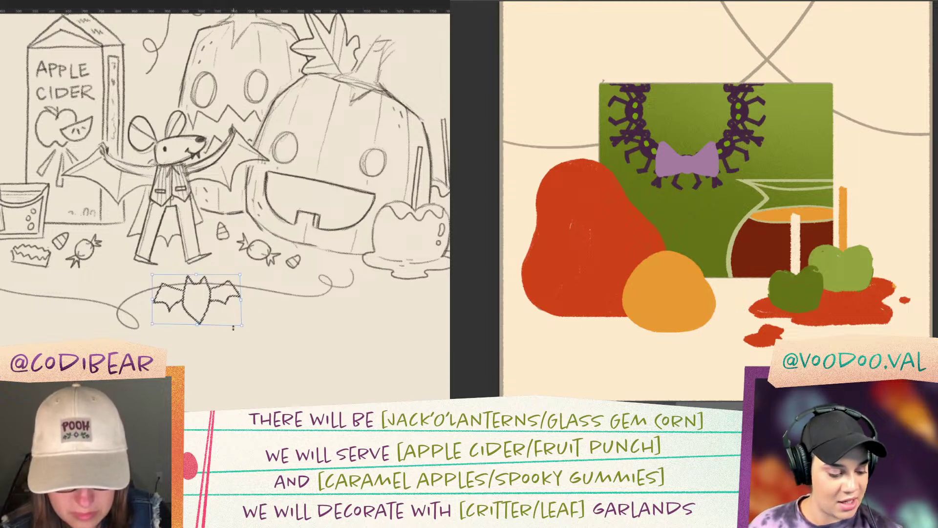
pyautogui.press('Return')
pyautogui.hotkey('ctrl', 'd')
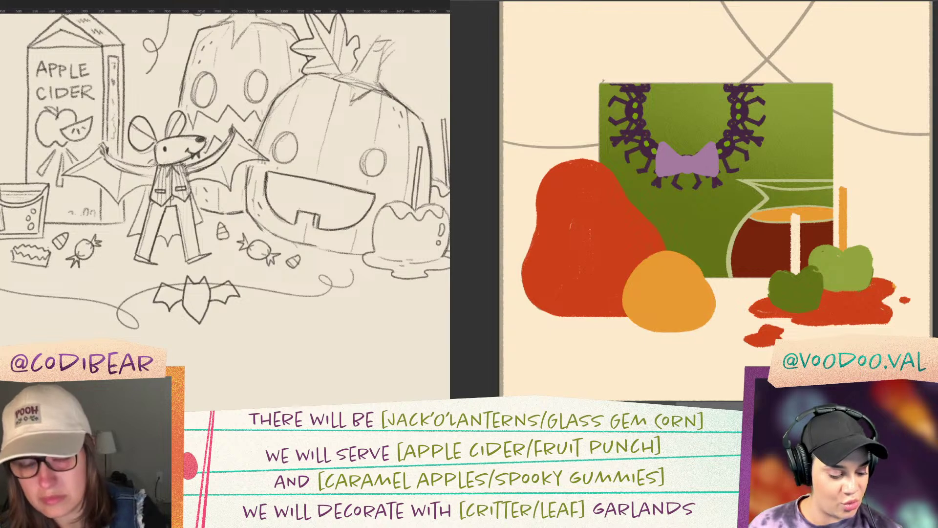
# Step: Lasso the bat on the garland string and paste a copy of it
pyautogui.press('l')
pyautogui.moveTo(204, 264)
pyautogui.mouseDown()
pyautogui.moveTo(146, 288)
pyautogui.moveTo(244, 299)
pyautogui.moveTo(215, 270)
pyautogui.mouseUp()
pyautogui.hotkey('ctrl', 'c')
pyautogui.hotkey('ctrl', 'v')
# Step: Move the copied bat onto the string below the wrapped candy and tilt it to follow the curve
pyautogui.hotkey('ctrl', 't')
pyautogui.moveTo(191, 299); pyautogui.dragTo(75, 315)
pyautogui.moveTo(48, 261); pyautogui.dragTo(73, 376)
pyautogui.moveTo(67, 314); pyautogui.dragTo(66, 292)
pyautogui.moveTo(69, 211); pyautogui.dragTo(53, 268)
pyautogui.moveTo(84, 301); pyautogui.dragTo(79, 293)
pyautogui.moveTo(106, 325); pyautogui.dragTo(104, 320)
pyautogui.moveTo(47, 259); pyautogui.dragTo(47, 256)
pyautogui.moveTo(81, 290); pyautogui.dragTo(93, 288)
pyautogui.moveTo(63, 231); pyautogui.dragTo(59, 230)
pyautogui.press('Return')
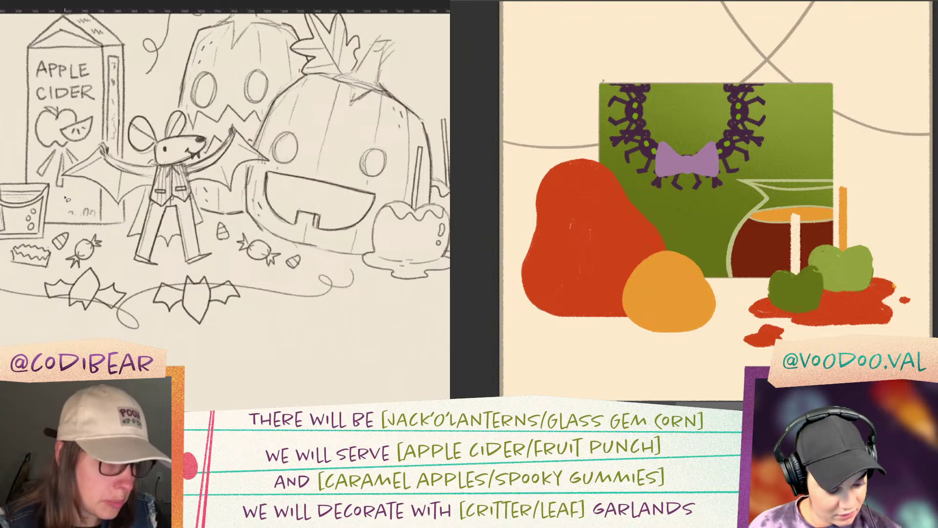
# Step: Paint a forked lavender ribbon tail below the left half of the bow and lasso the middle bat on the sketched string
pyautogui.hotkey('ctrl', '+')
pyautogui.hotkey('ctrl', '+')
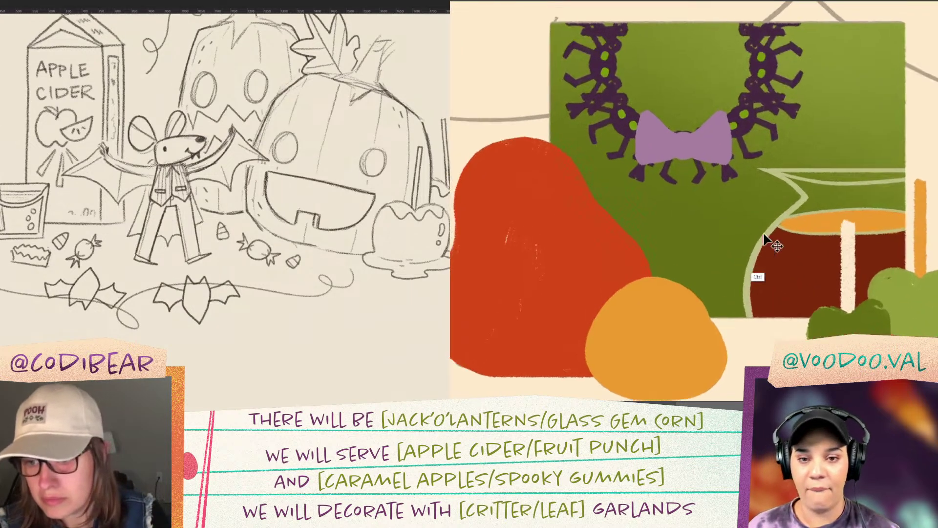
pyautogui.moveTo(667, 139); pyautogui.dragTo(643, 213)
pyautogui.moveTo(169, 268)
pyautogui.mouseDown()
pyautogui.moveTo(144, 304)
pyautogui.moveTo(186, 340)
pyautogui.moveTo(234, 316)
pyautogui.moveTo(210, 269)
pyautogui.mouseUp()
pyautogui.moveTo(643, 214); pyautogui.dragTo(661, 193)
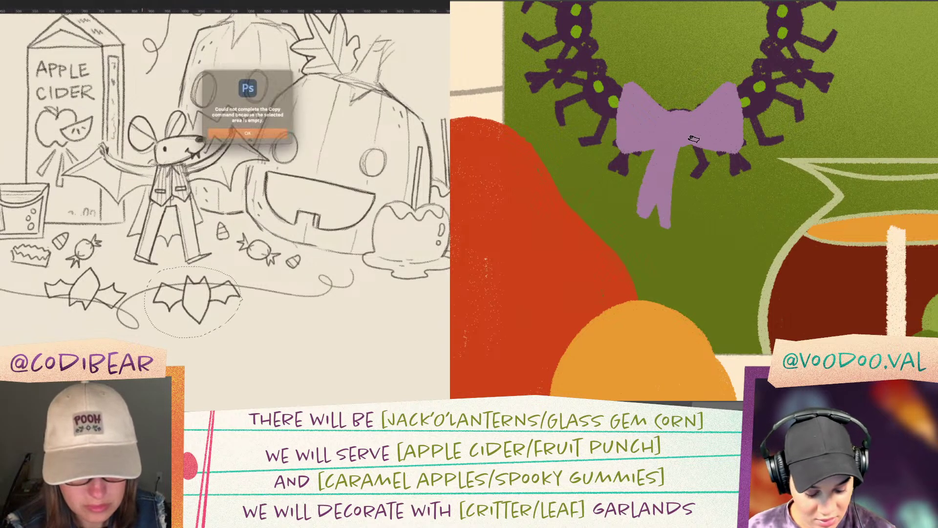
pyautogui.click(220, 131)
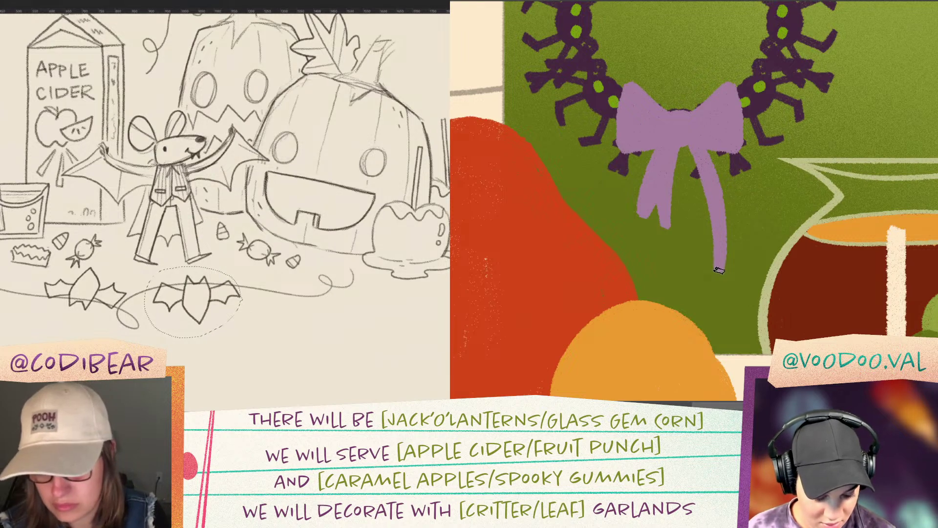
# Step: Paste a copy of the bat, move it along the string to the right of the middle bat, and tilt it slightly
pyautogui.hotkey('ctrl', 'v')
pyautogui.hotkey('ctrl', 't')
pyautogui.moveTo(123, 258); pyautogui.dragTo(118, 265)
pyautogui.moveTo(191, 301); pyautogui.dragTo(294, 310)
pyautogui.moveTo(249, 235)
pyautogui.mouseDown()
pyautogui.moveTo(271, 225)
pyautogui.moveTo(259, 228)
pyautogui.mouseUp()
pyautogui.moveTo(301, 310); pyautogui.dragTo(296, 307)
pyautogui.moveTo(756, 228); pyautogui.dragTo(796, 230)
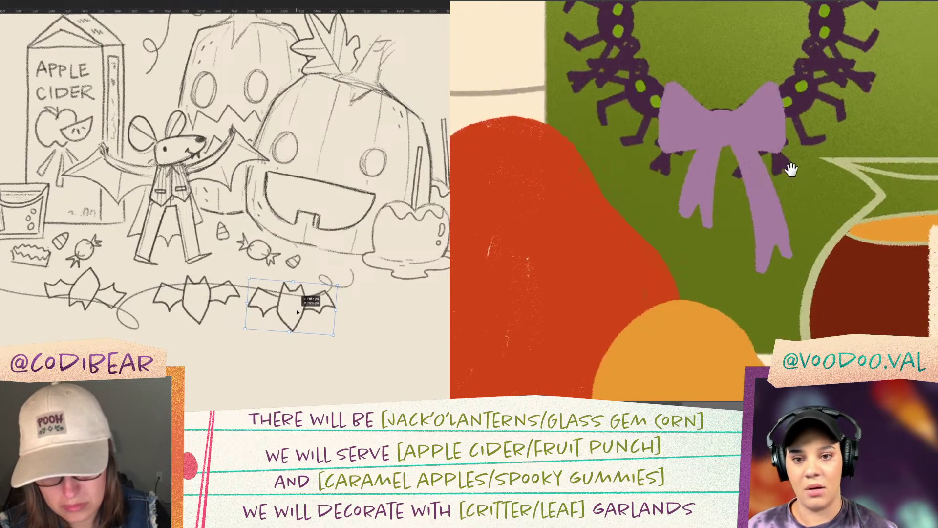
# Step: Try to widen the bow's right ribbon tail and undo its last strokes
pyautogui.moveTo(723, 135); pyautogui.dragTo(748, 189)
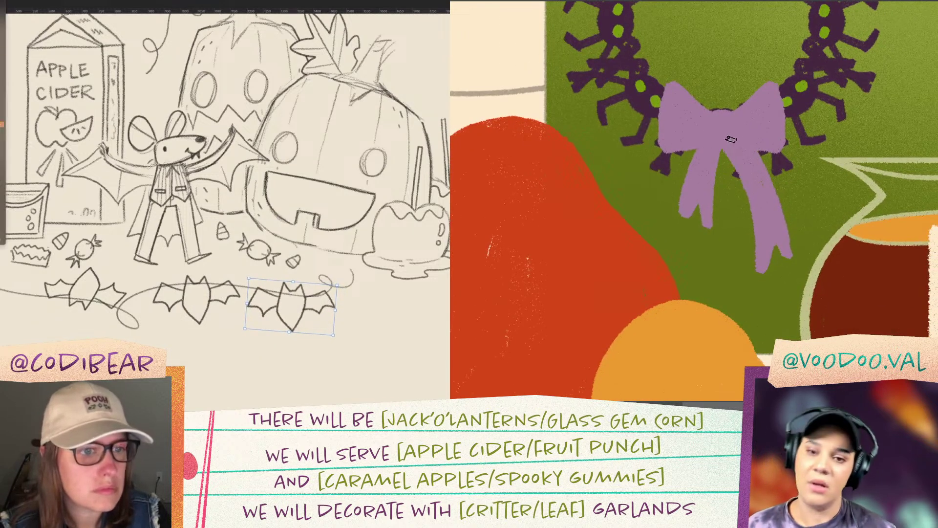
pyautogui.moveTo(1, 124)
pyautogui.hotkey('ctrl', 'z')
pyautogui.hotkey('ctrl', 'z')
pyautogui.hotkey('ctrl', 'z')
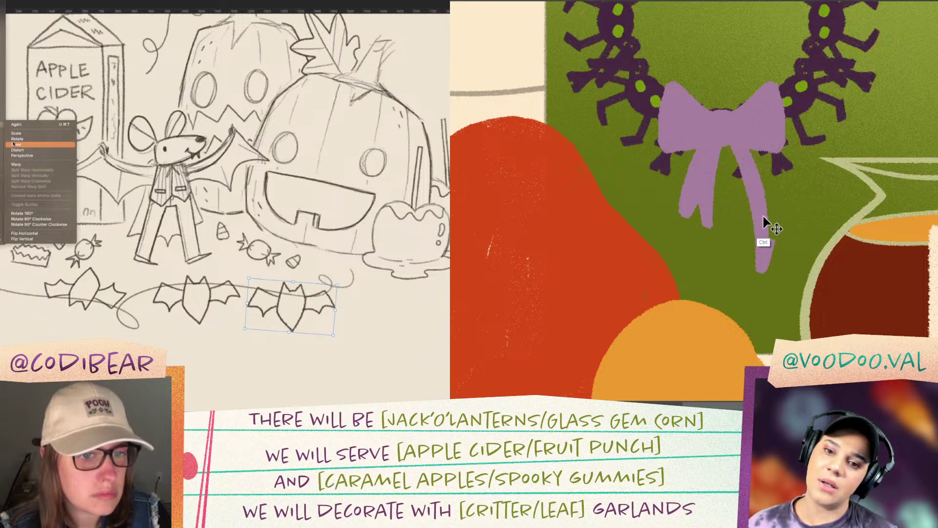
# Step: Flip the copied bat horizontally, then rotate and nudge it to follow the string and apply the transform
pyautogui.click(23, 233)
pyautogui.moveTo(252, 259); pyautogui.dragTo(259, 254)
pyautogui.moveTo(727, 145); pyautogui.dragTo(740, 253)
pyautogui.hotkey('ctrl', 'z')
pyautogui.moveTo(281, 313); pyautogui.dragTo(284, 312)
pyautogui.moveTo(250, 245); pyautogui.dragTo(248, 247)
pyautogui.moveTo(287, 311); pyautogui.dragTo(285, 310)
pyautogui.moveTo(269, 241); pyautogui.dragTo(272, 240)
pyautogui.press('Return')
# Step: Redraw the outline of the bow's right ribbon tail as a wider curve with a forked end
pyautogui.moveTo(757, 225); pyautogui.dragTo(732, 140)
pyautogui.hotkey('ctrl', 'z')
pyautogui.hotkey('ctrl', 'z')
pyautogui.hotkey('ctrl', 'z')
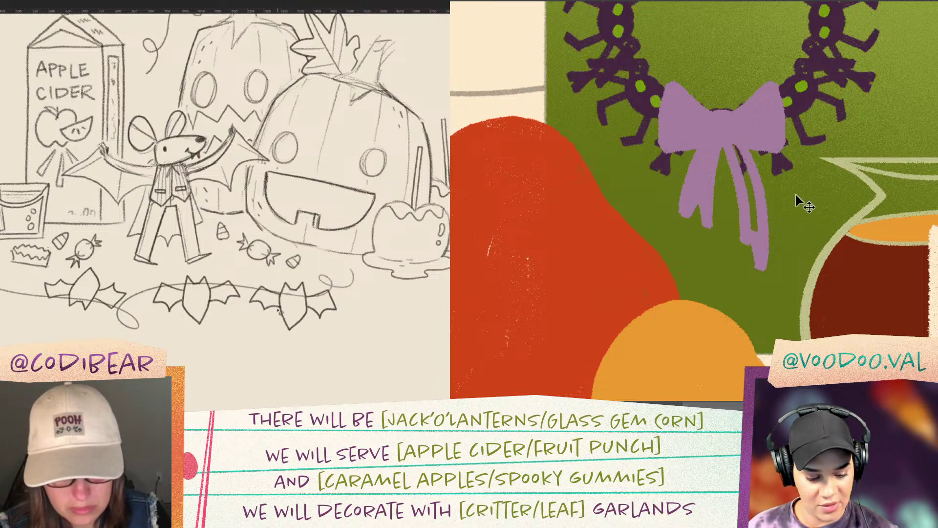
pyautogui.moveTo(735, 148)
pyautogui.mouseDown()
pyautogui.moveTo(740, 244)
pyautogui.moveTo(753, 220)
pyautogui.mouseUp()
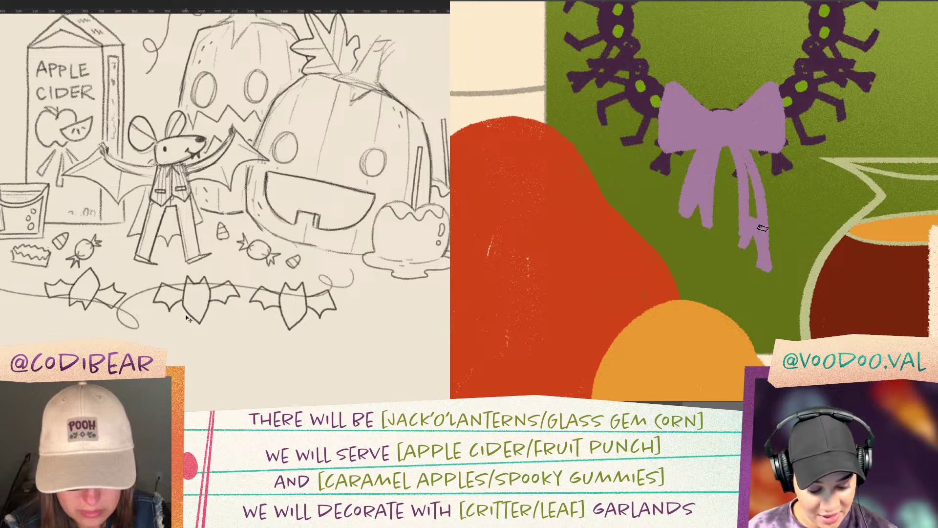
# Step: Paste two more bat copies for the left stretch of the garland string and fill in the bow's right ribbon tail
pyautogui.hotkey('ctrl', 'v')
pyautogui.moveTo(168, 225)
pyautogui.mouseDown()
pyautogui.moveTo(67, 267)
pyautogui.moveTo(0, 312)
pyautogui.mouseUp()
pyautogui.moveTo(752, 217)
pyautogui.mouseDown()
pyautogui.moveTo(758, 227)
pyautogui.moveTo(748, 145)
pyautogui.mouseUp()
pyautogui.moveTo(814, 114); pyautogui.dragTo(813, 244)
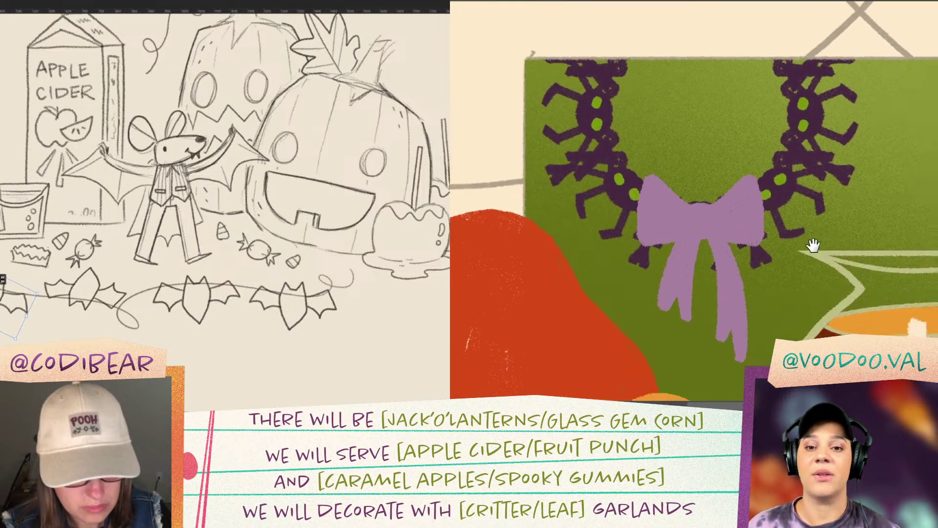
pyautogui.hotkey('ctrl', '-')
pyautogui.hotkey('ctrl', '-')
pyautogui.hotkey('ctrl', '-')
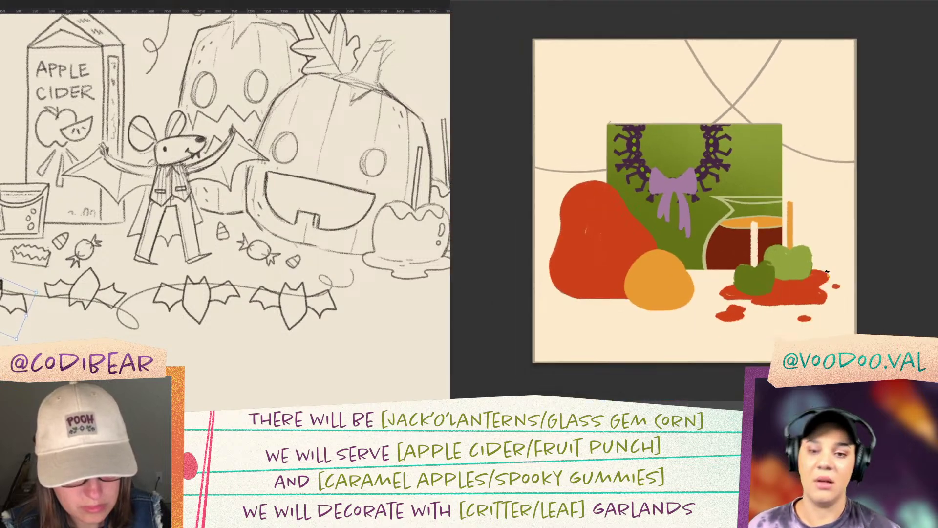
pyautogui.hotkey('ctrl', '+')
pyautogui.hotkey('ctrl', '+')
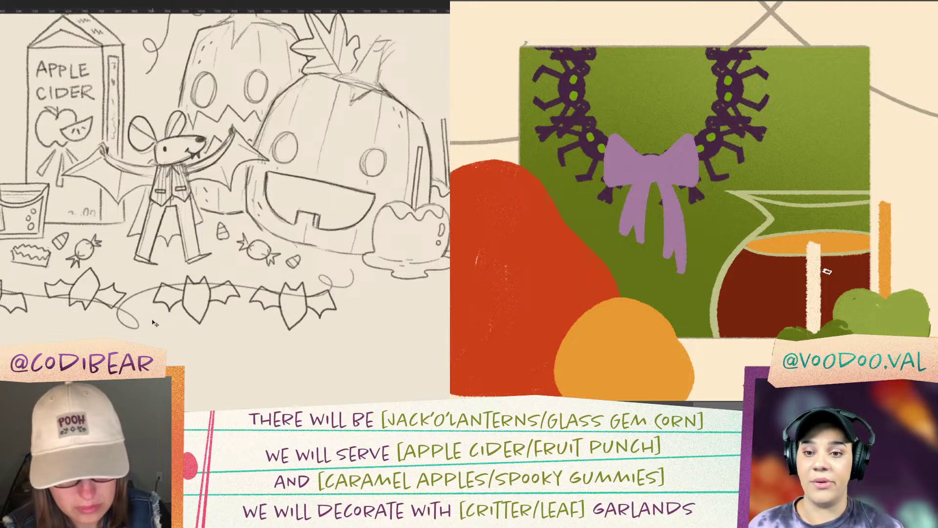
pyautogui.hotkey('ctrl', 'v')
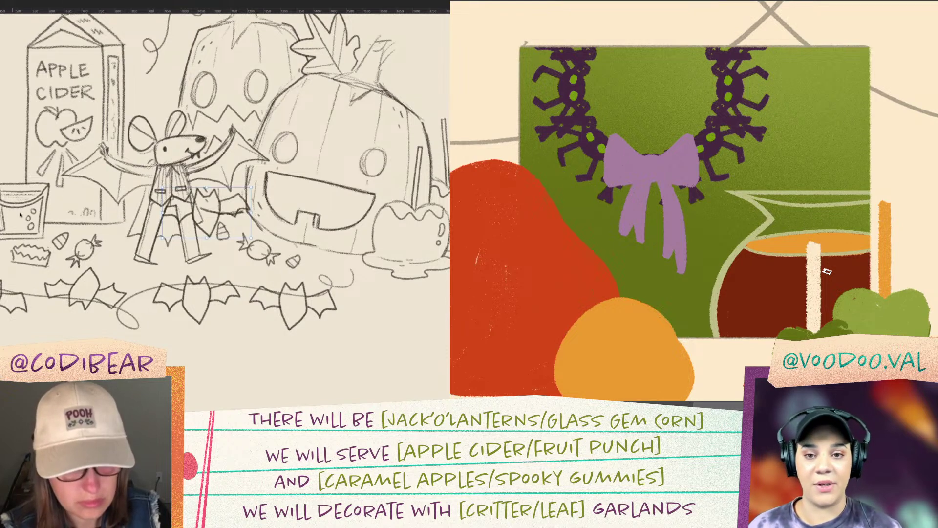
# Step: Review the bow within the full painting at several zoom levels and look over the bat garland across the sketch
pyautogui.hotkey('ctrl', '-')
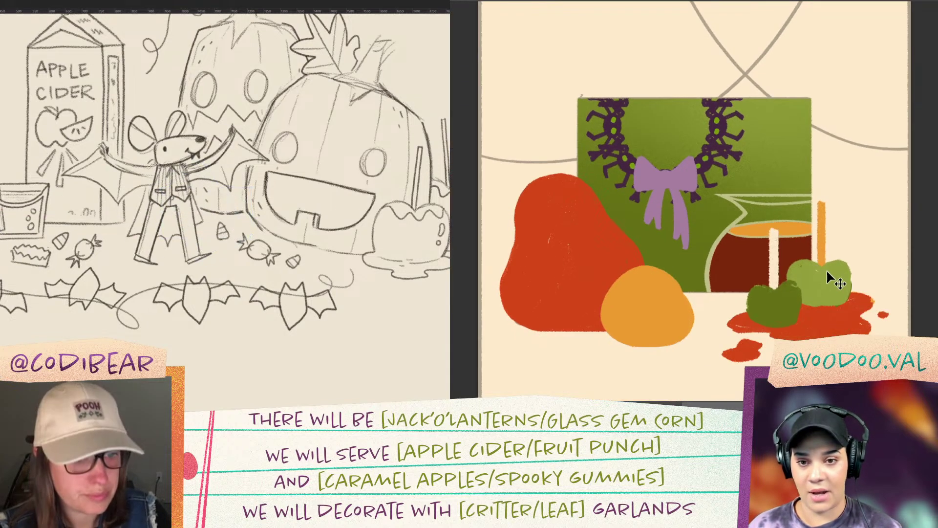
pyautogui.hotkey('ctrl', '-')
pyautogui.hotkey('ctrl', '+')
pyautogui.hotkey('ctrl', '+')
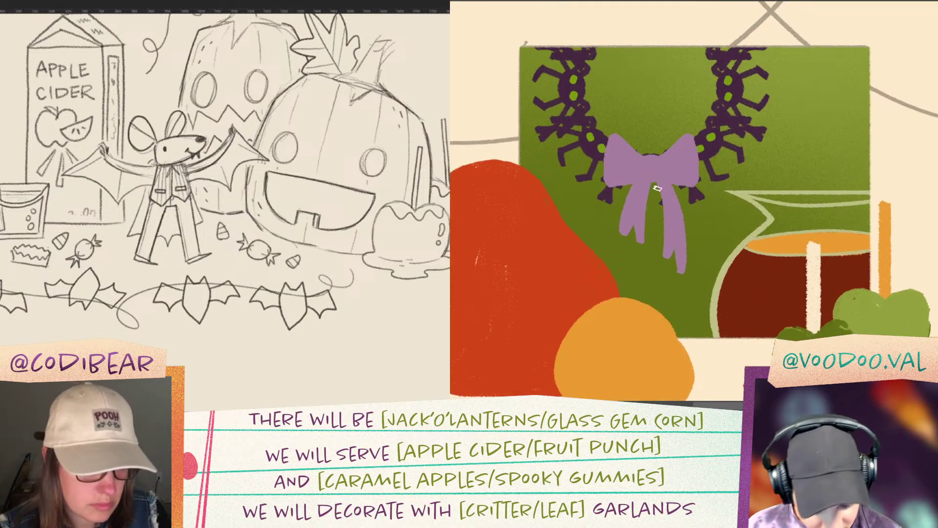
pyautogui.moveTo(798, 295)
pyautogui.mouseDown()
pyautogui.moveTo(875, 270)
pyautogui.moveTo(864, 290)
pyautogui.mouseUp()
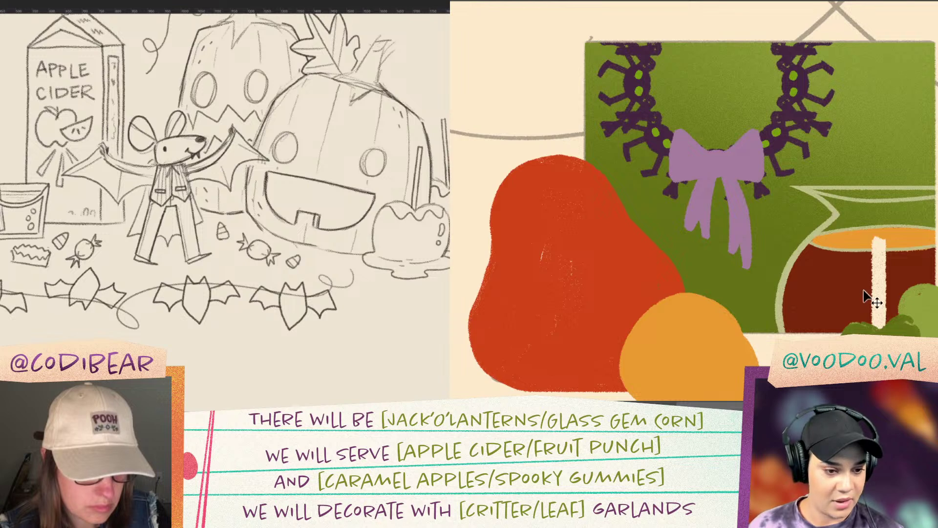
pyautogui.hotkey('ctrl', '0')
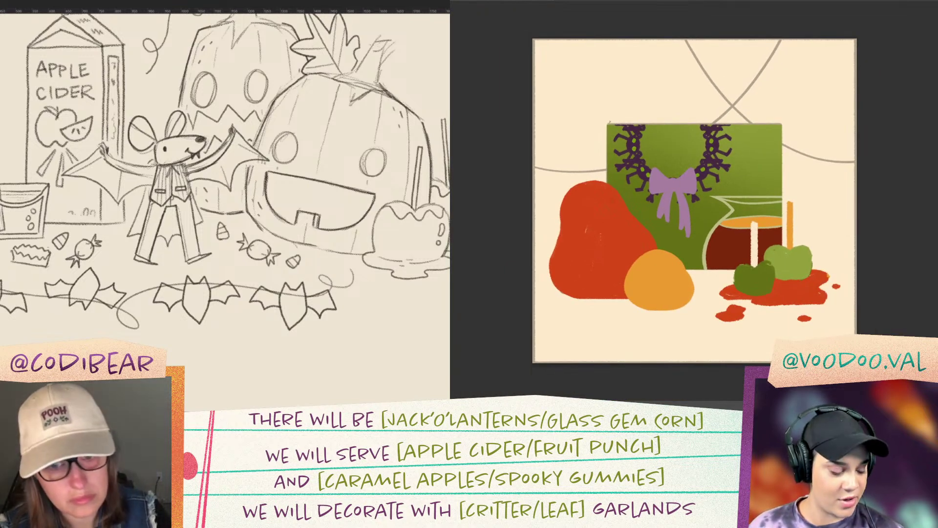
pyautogui.moveTo(14, 231); pyautogui.dragTo(11, 285)
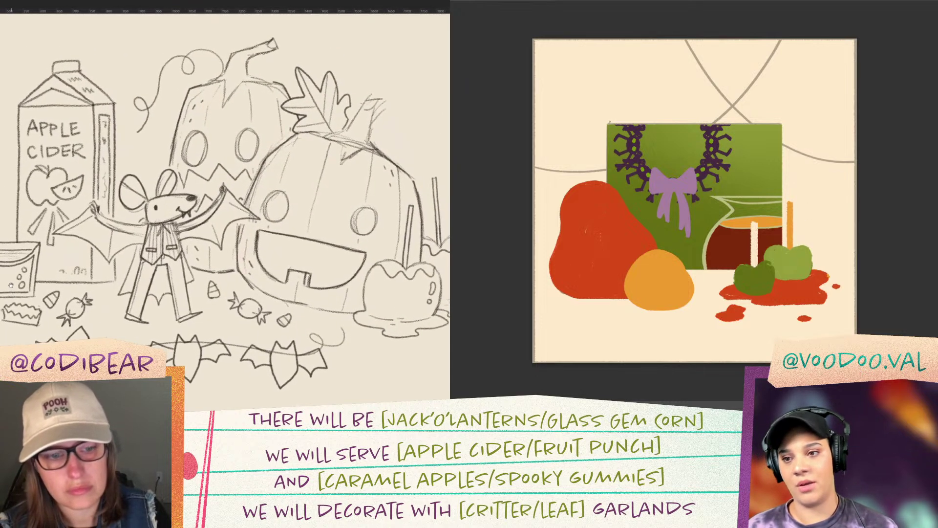
pyautogui.hotkey('ctrl', '-')
pyautogui.hotkey('ctrl', '+')
pyautogui.hotkey('ctrl', '+')
pyautogui.moveTo(3, 284); pyautogui.dragTo(50, 180)
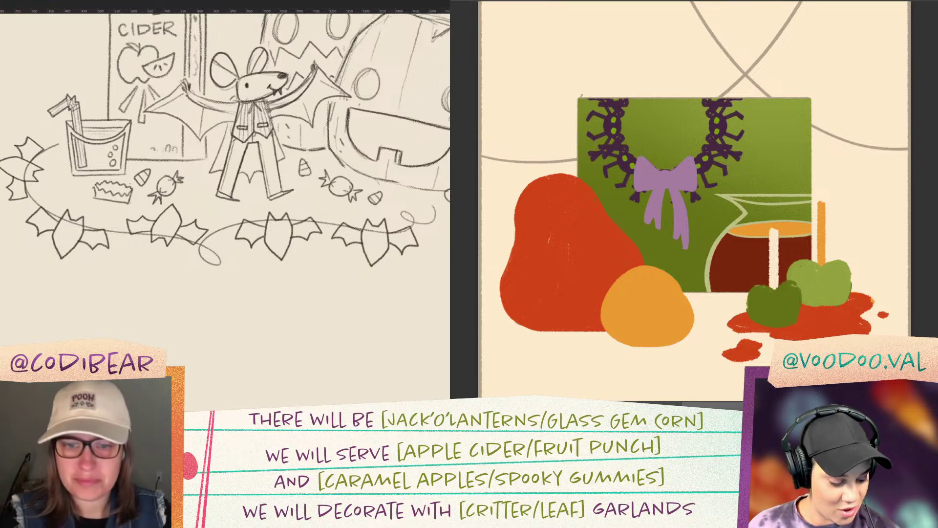
pyautogui.moveTo(30, 273); pyautogui.dragTo(0, 384)
pyautogui.moveTo(225, 195); pyautogui.dragTo(221, 196)
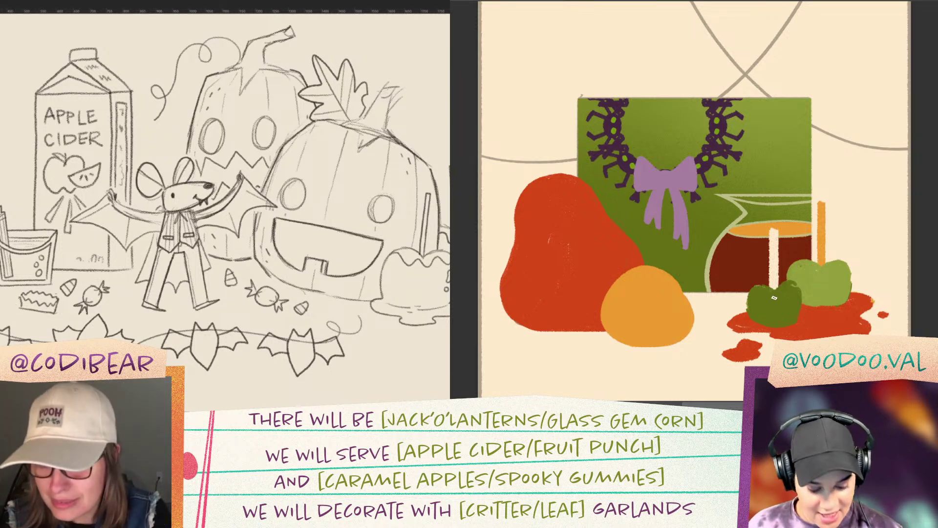
# Step: Fade the two green apple shapes to 30% opacity and add a new layer for repainting them
pyautogui.press('v')
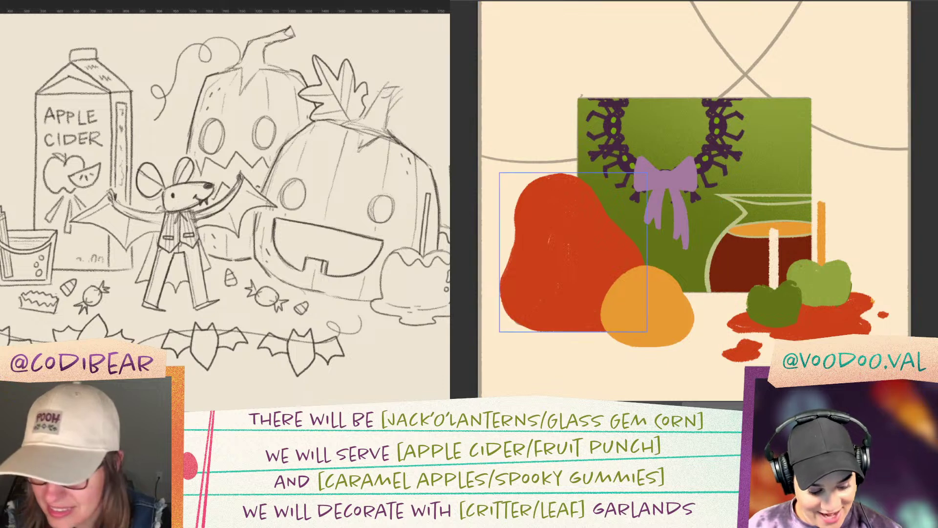
pyautogui.press('b')
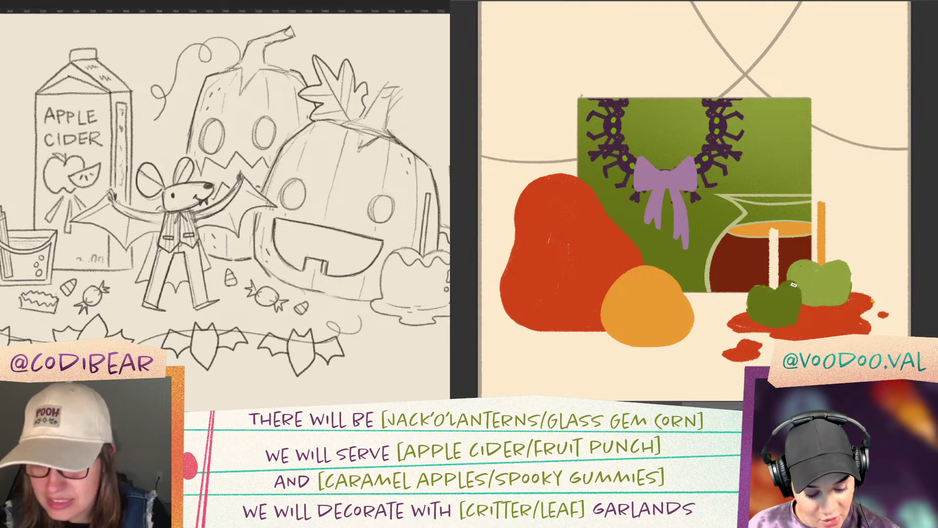
pyautogui.hotkey('ctrl', 'z')
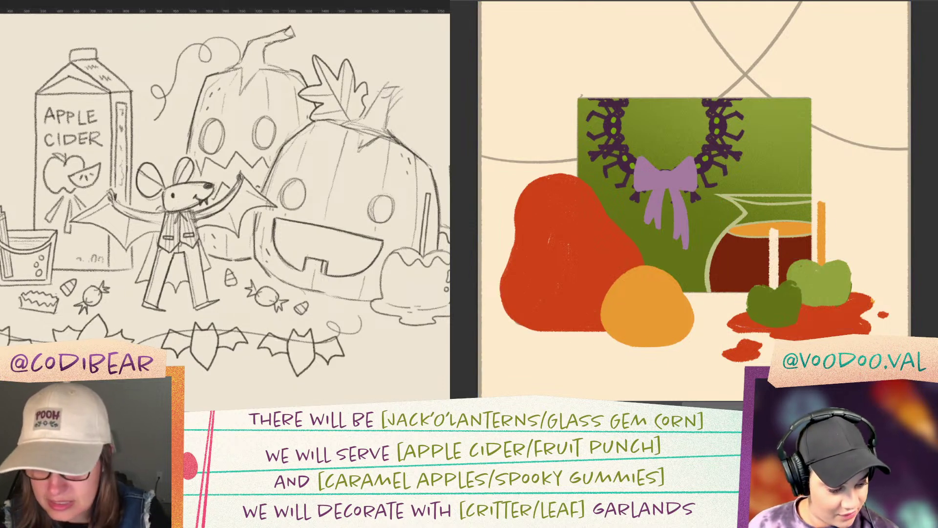
pyautogui.press('3')
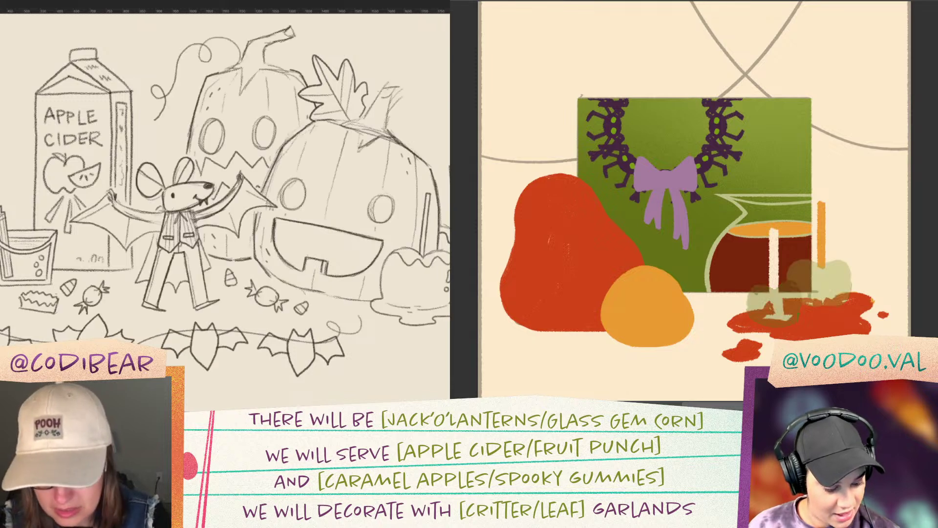
pyautogui.hotkey('ctrl', 'shift', 'n')
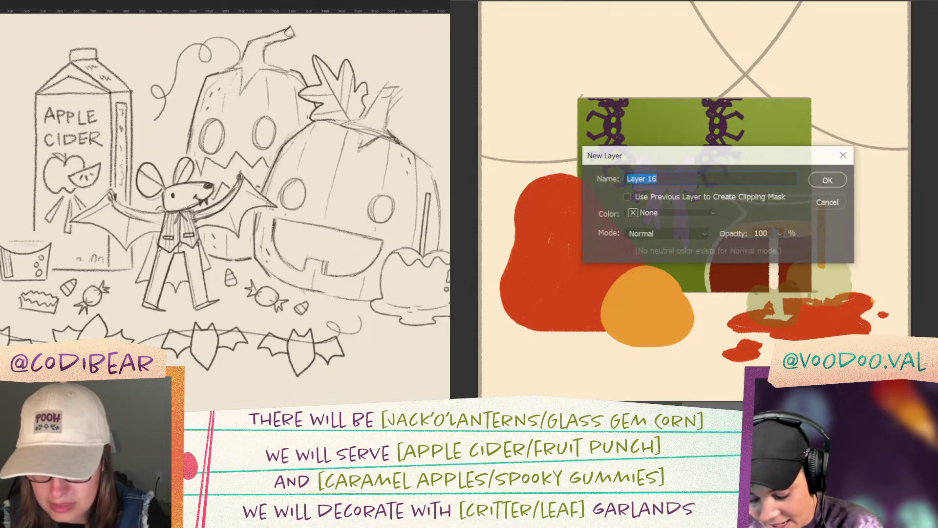
pyautogui.press('Return')
# Step: Outline the front apple in dark green as a rounded heart-like shape around the white stick and fill it solid
pyautogui.hotkey('ctrl', '+')
pyautogui.hotkey('ctrl', '+')
pyautogui.moveTo(935, 344); pyautogui.dragTo(881, 154)
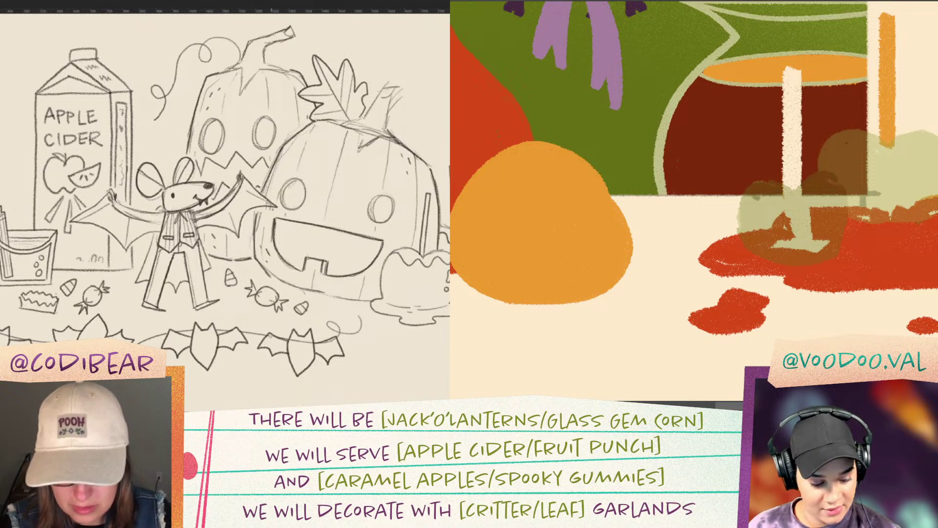
pyautogui.moveTo(835, 136); pyautogui.dragTo(825, 228)
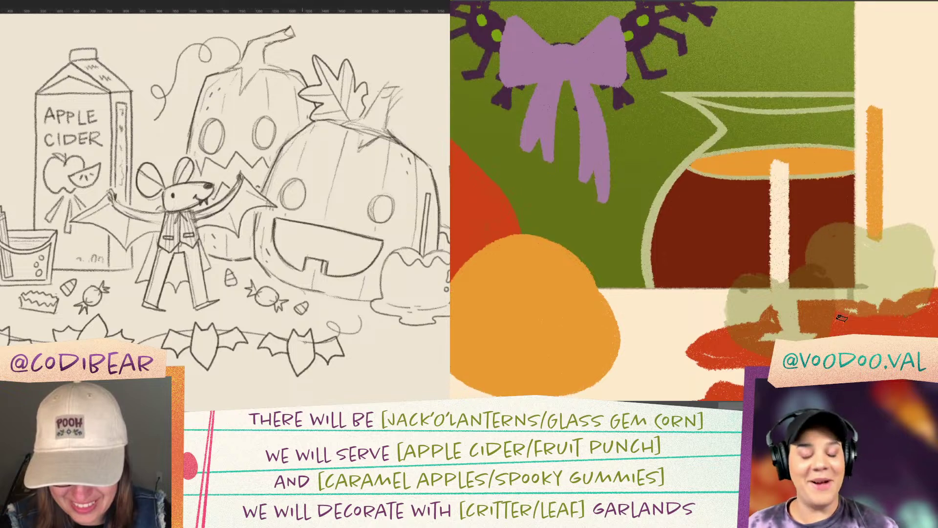
pyautogui.moveTo(842, 323); pyautogui.dragTo(767, 261)
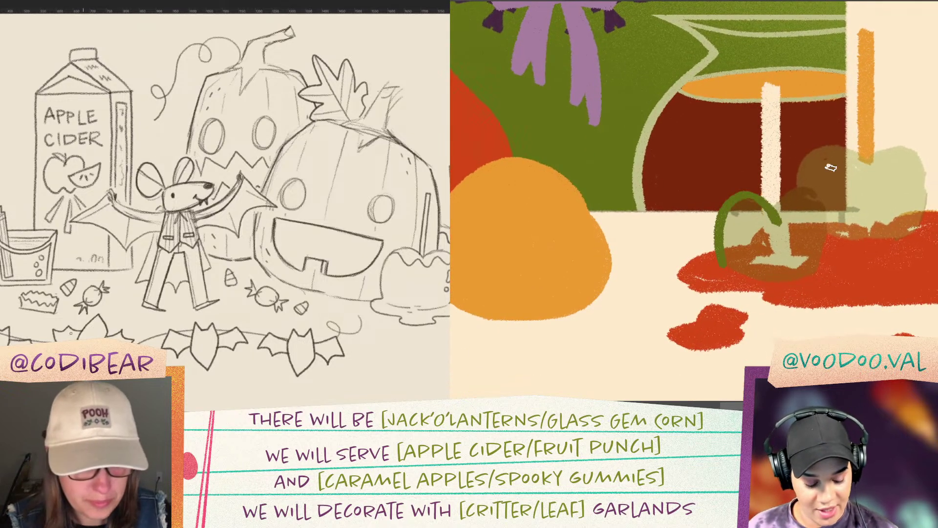
pyautogui.moveTo(773, 211)
pyautogui.mouseDown()
pyautogui.moveTo(712, 211)
pyautogui.moveTo(725, 264)
pyautogui.mouseUp()
pyautogui.moveTo(777, 210)
pyautogui.mouseDown()
pyautogui.moveTo(821, 201)
pyautogui.moveTo(820, 267)
pyautogui.mouseUp()
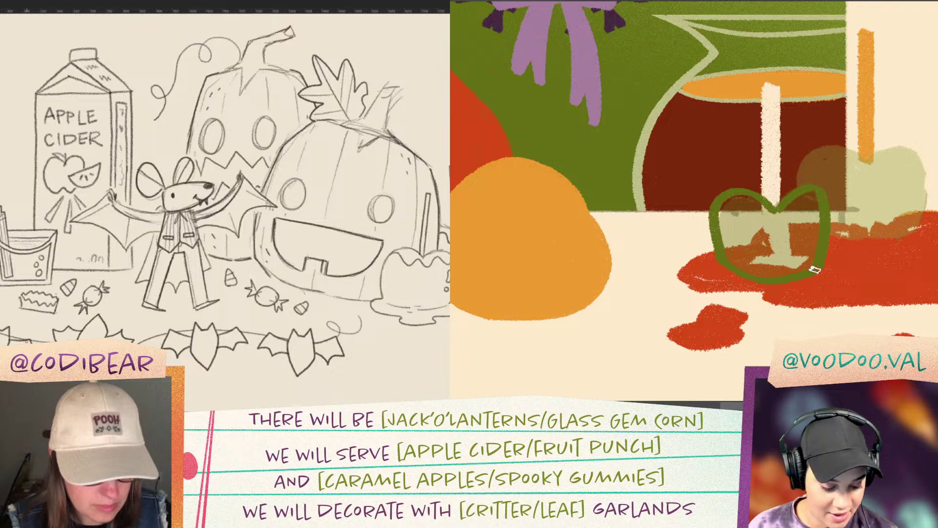
pyautogui.moveTo(726, 223)
pyautogui.mouseDown()
pyautogui.moveTo(762, 265)
pyautogui.moveTo(794, 265)
pyautogui.moveTo(802, 246)
pyautogui.moveTo(802, 260)
pyautogui.moveTo(808, 203)
pyautogui.moveTo(781, 221)
pyautogui.moveTo(807, 196)
pyautogui.moveTo(790, 206)
pyautogui.moveTo(810, 230)
pyautogui.moveTo(772, 248)
pyautogui.moveTo(774, 214)
pyautogui.moveTo(736, 204)
pyautogui.mouseUp()
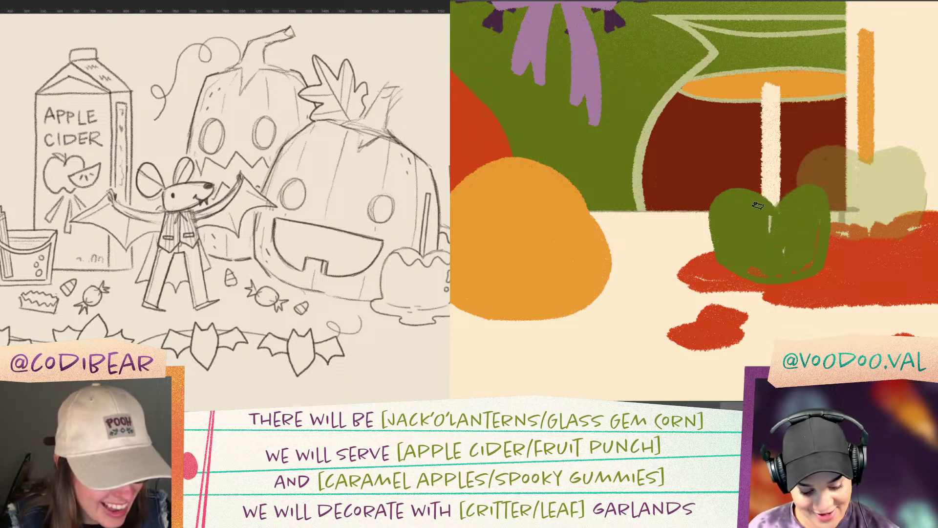
pyautogui.moveTo(777, 272); pyautogui.dragTo(777, 254)
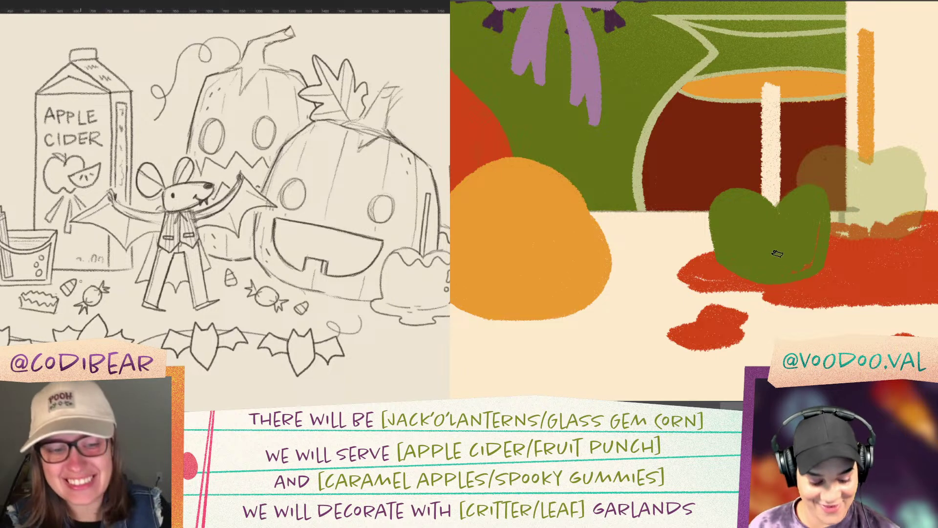
# Step: Add another layer, sample light green, and paint the back apple as a solid heart-like shape under the orange stick
pyautogui.moveTo(102, 274); pyautogui.dragTo(77, 288)
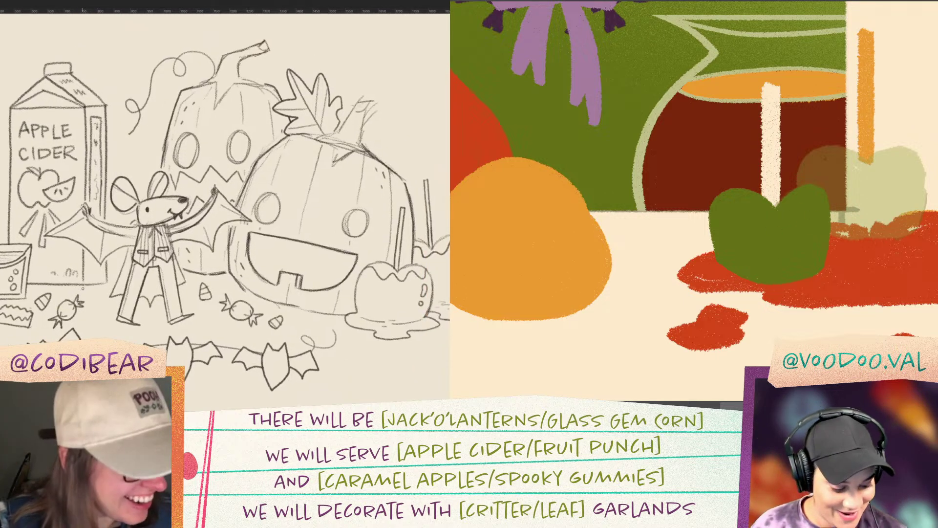
pyautogui.hotkey('ctrl', 'shift', 'n')
pyautogui.press('Return')
pyautogui.moveTo(898, 235); pyautogui.dragTo(837, 395)
pyautogui.keyDown('alt'); pyautogui.click(713, 22); pyautogui.keyUp('alt')
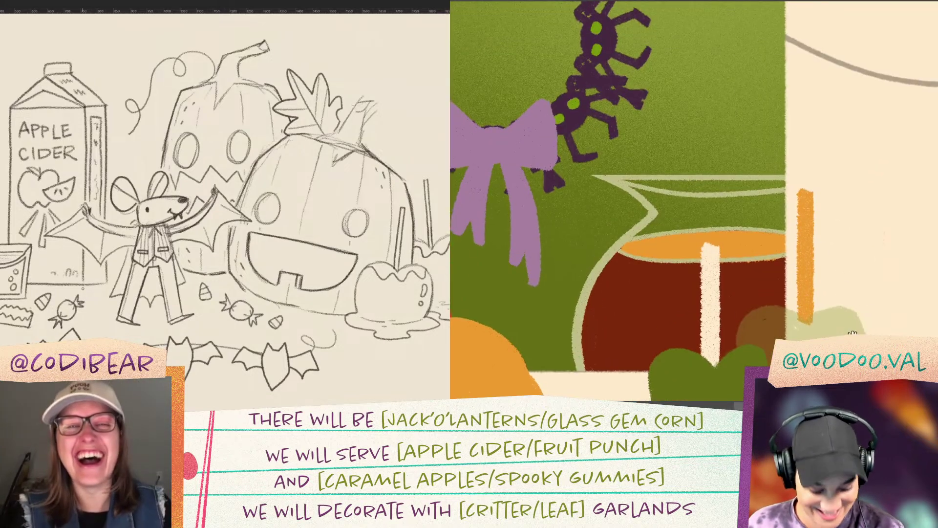
pyautogui.scroll(-4, 782, 146)
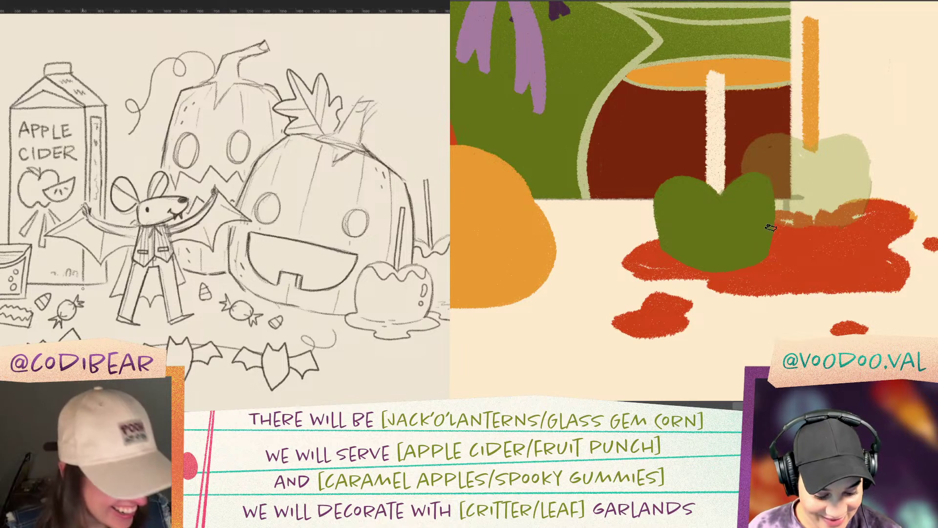
pyautogui.moveTo(762, 143)
pyautogui.mouseDown()
pyautogui.moveTo(809, 166)
pyautogui.moveTo(807, 154)
pyautogui.moveTo(738, 140)
pyautogui.moveTo(761, 235)
pyautogui.mouseUp()
pyautogui.hotkey('ctrl', 'z')
pyautogui.hotkey('ctrl', 'z')
pyautogui.moveTo(812, 152); pyautogui.dragTo(745, 173)
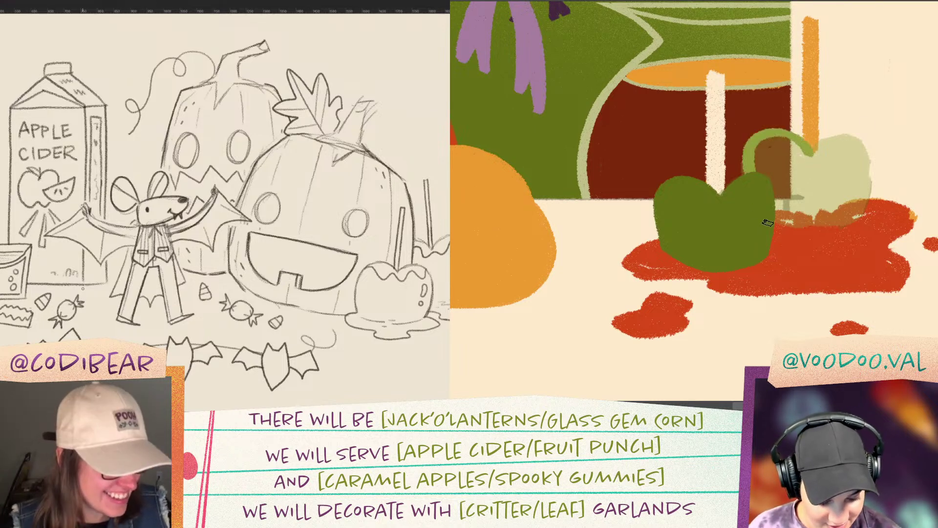
pyautogui.moveTo(815, 153)
pyautogui.mouseDown()
pyautogui.moveTo(863, 144)
pyautogui.moveTo(863, 214)
pyautogui.moveTo(842, 227)
pyautogui.moveTo(770, 226)
pyautogui.mouseUp()
pyautogui.moveTo(764, 149)
pyautogui.mouseDown()
pyautogui.moveTo(805, 164)
pyautogui.moveTo(827, 220)
pyautogui.moveTo(854, 208)
pyautogui.moveTo(857, 152)
pyautogui.moveTo(840, 139)
pyautogui.moveTo(817, 153)
pyautogui.moveTo(859, 172)
pyautogui.moveTo(849, 141)
pyautogui.moveTo(807, 211)
pyautogui.moveTo(790, 180)
pyautogui.moveTo(789, 141)
pyautogui.moveTo(760, 158)
pyautogui.mouseUp()
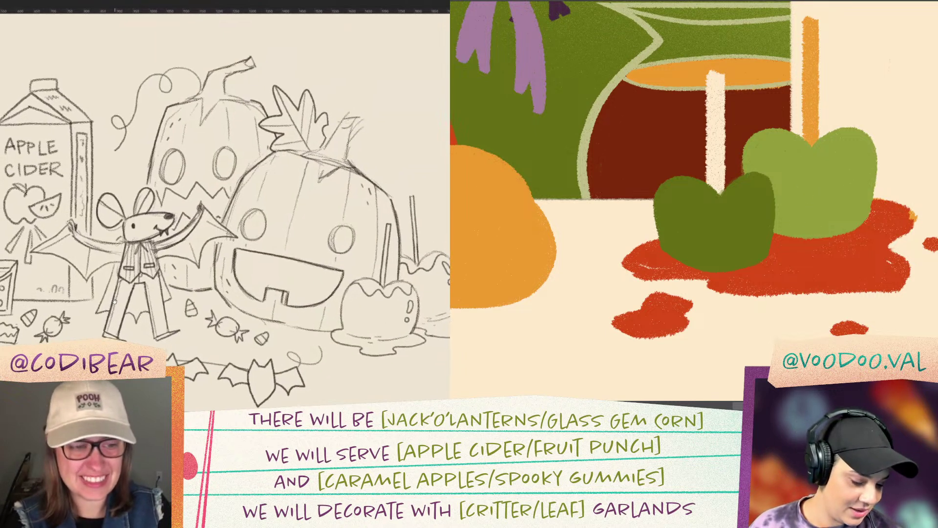
# Step: Fade the old red puddle and the two apple sticks in the painting to 40% opacity as a guide for repainting
pyautogui.scroll(-3, 695, 200)
pyautogui.scroll(1, 695, 200)
pyautogui.scroll(2, 695, 200)
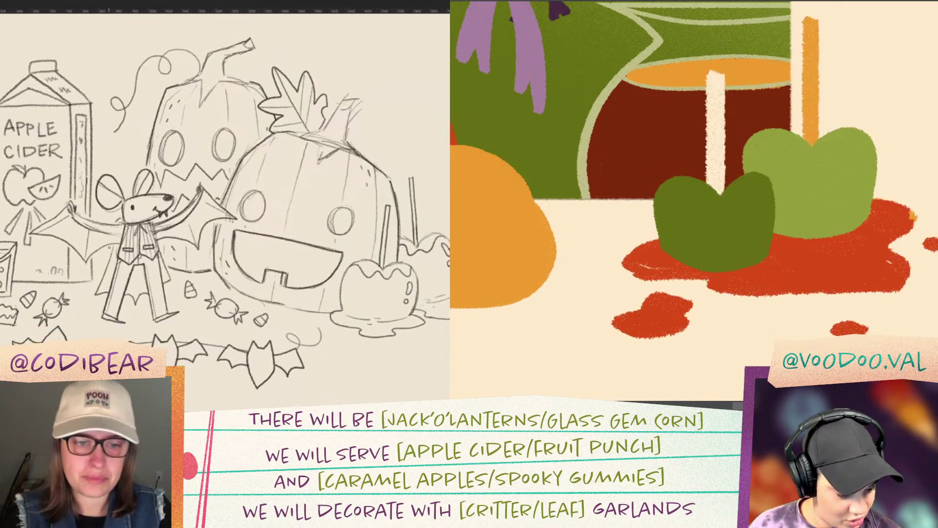
pyautogui.press('4')
pyautogui.hotkey('ctrl', '-')
pyautogui.hotkey('ctrl', '-')
pyautogui.moveTo(93, 211); pyautogui.dragTo(98, 184)
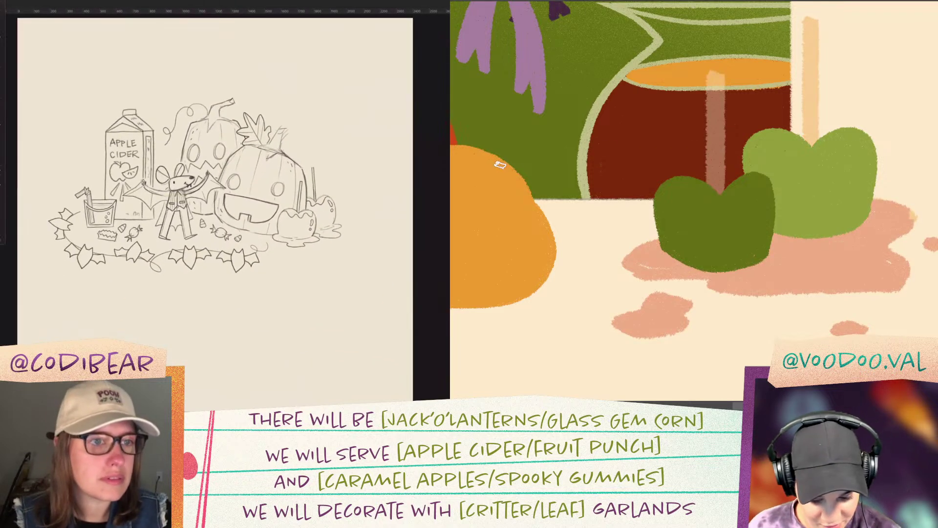
pyautogui.moveTo(659, 256); pyautogui.dragTo(760, 185)
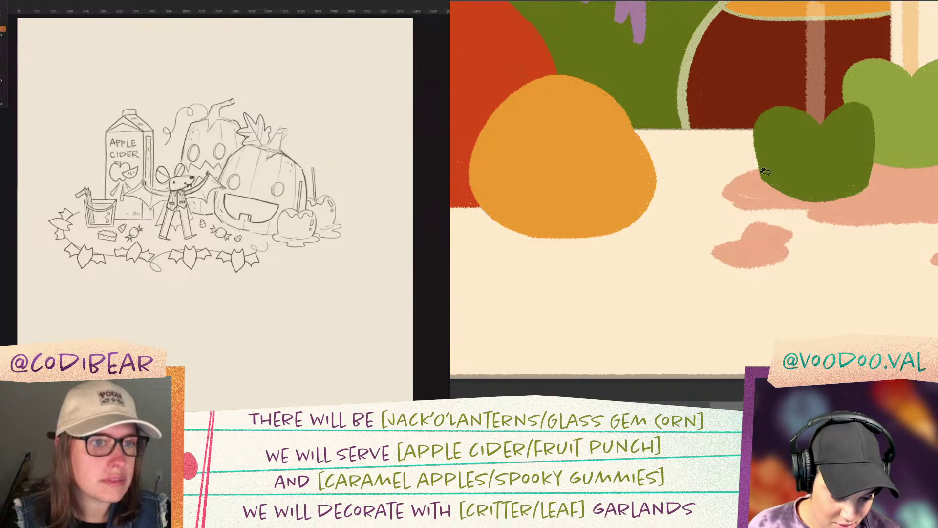
# Step: Open the sketch's canvas size settings in inches and try a first red stroke for the puddle edge beside the front apple
pyautogui.hotkey('ctrl', 'alt', 'c')
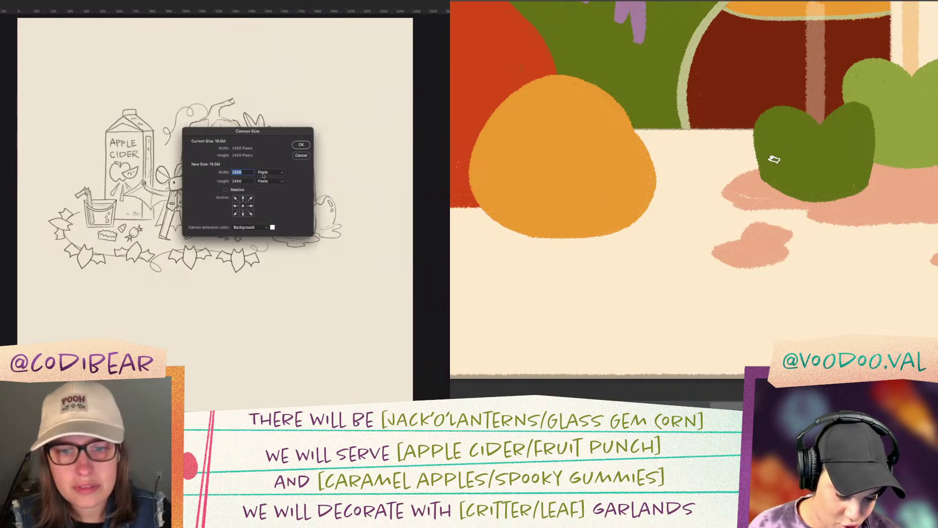
pyautogui.click(264, 172)
pyautogui.click(264, 179)
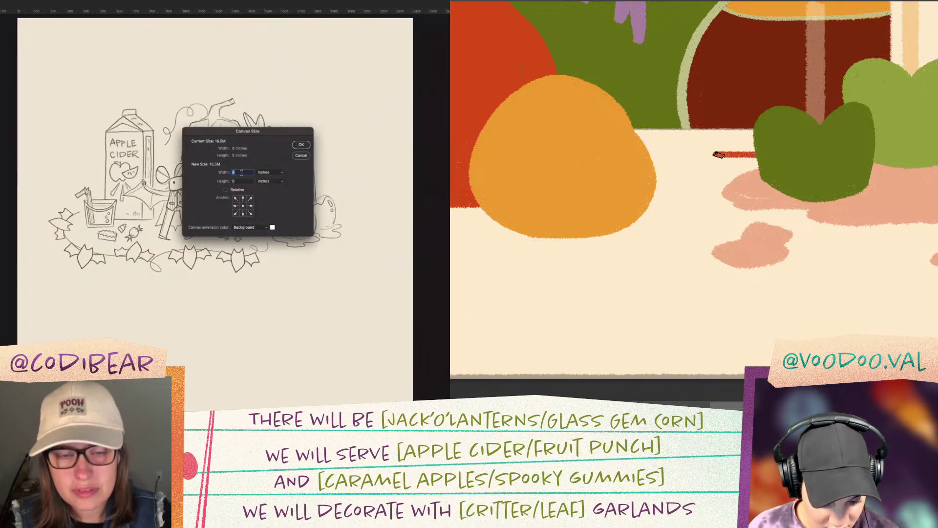
pyautogui.moveTo(716, 155); pyautogui.dragTo(757, 186)
pyautogui.hotkey('ctrl', 'z')
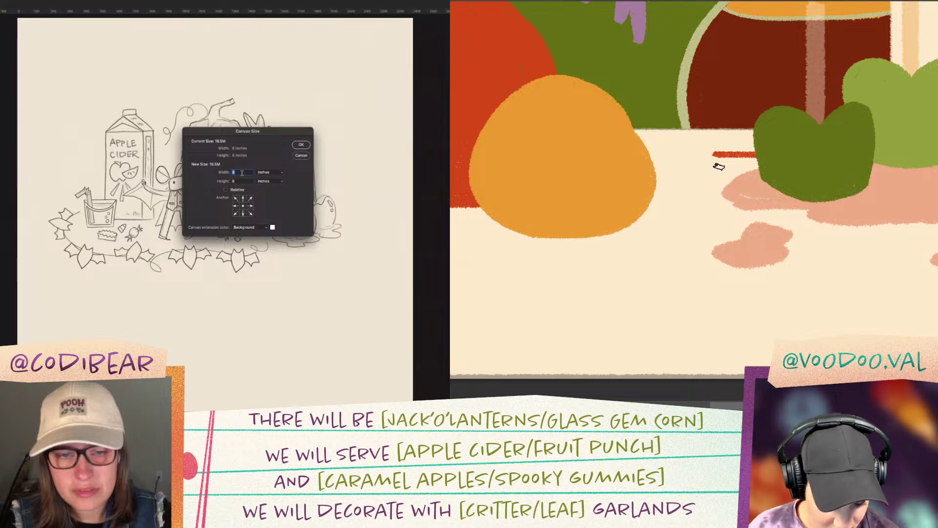
pyautogui.click(264, 174)
pyautogui.moveTo(712, 153); pyautogui.dragTo(735, 190)
pyautogui.hotkey('ctrl', 'z')
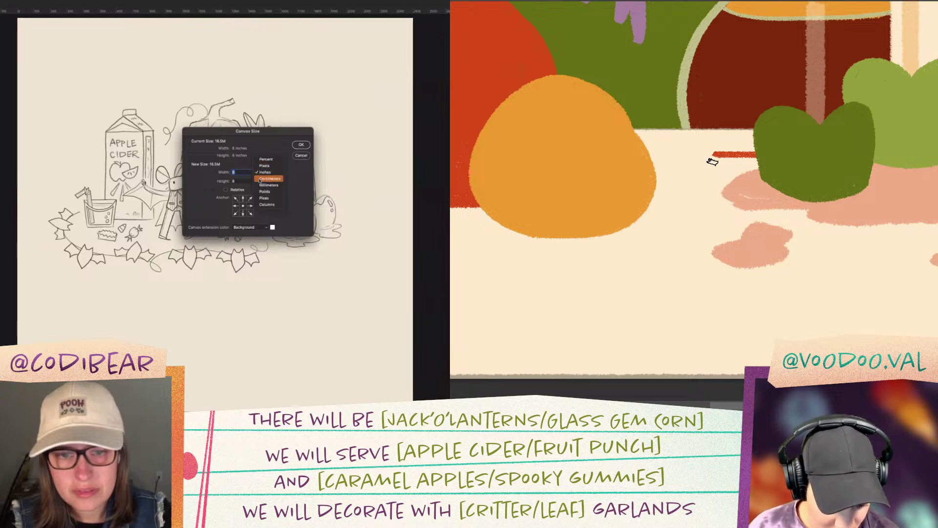
# Step: Resize the sketch canvas to 1920 by 1080 pixels, accepting the clipping, and outline a wide red puddle with small drops around the green apples
pyautogui.moveTo(715, 156)
pyautogui.mouseDown()
pyautogui.moveTo(701, 189)
pyautogui.moveTo(754, 208)
pyautogui.moveTo(770, 230)
pyautogui.moveTo(813, 237)
pyautogui.mouseUp()
pyautogui.click(264, 166)
pyautogui.moveTo(694, 220)
pyautogui.mouseDown()
pyautogui.moveTo(868, 203)
pyautogui.moveTo(880, 203)
pyautogui.moveTo(882, 217)
pyautogui.moveTo(897, 191)
pyautogui.moveTo(868, 153)
pyautogui.mouseUp()
pyautogui.moveTo(245, 182); pyautogui.dragTo(228, 182)
pyautogui.moveTo(867, 152)
pyautogui.mouseDown()
pyautogui.moveTo(881, 132)
pyautogui.moveTo(874, 115)
pyautogui.moveTo(856, 106)
pyautogui.mouseUp()
pyautogui.write('1080')
pyautogui.moveTo(909, 150); pyautogui.dragTo(911, 150)
pyautogui.press('Tab')
pyautogui.write('192')
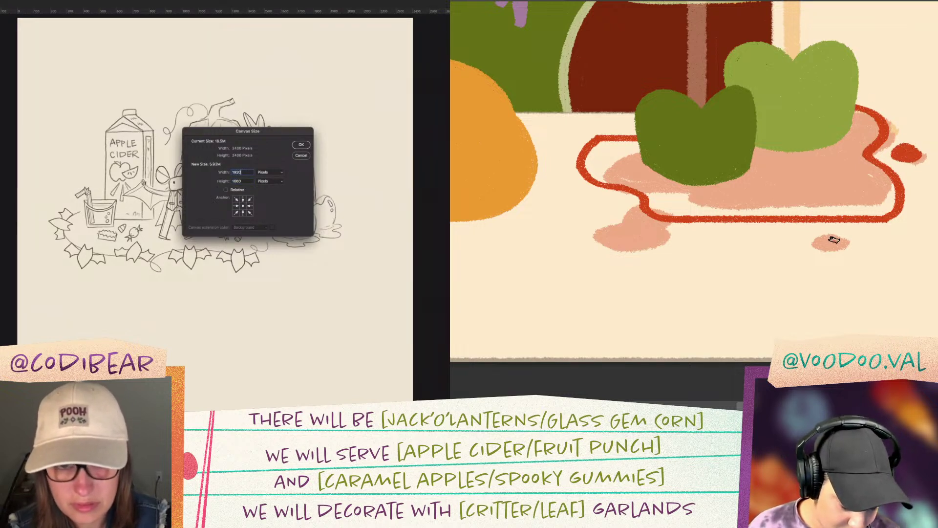
pyautogui.click(301, 145)
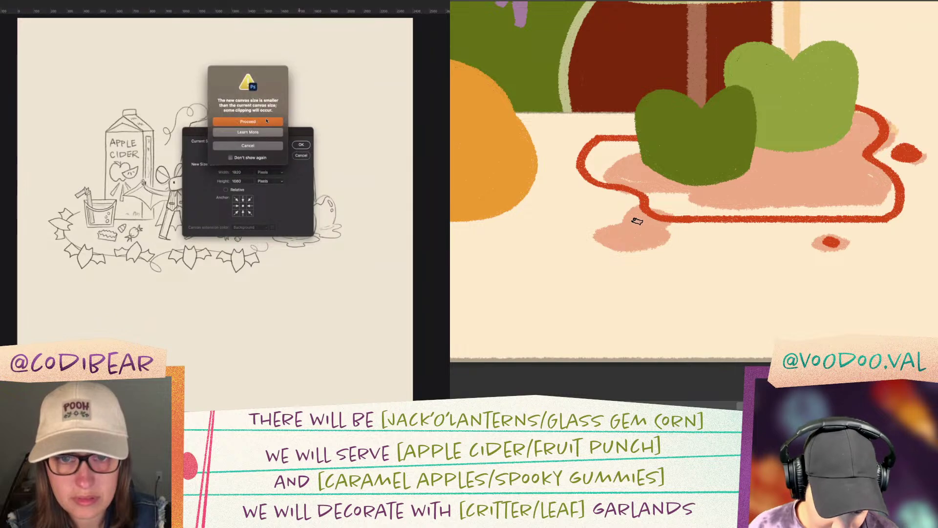
pyautogui.moveTo(641, 223); pyautogui.dragTo(631, 232)
pyautogui.click(265, 122)
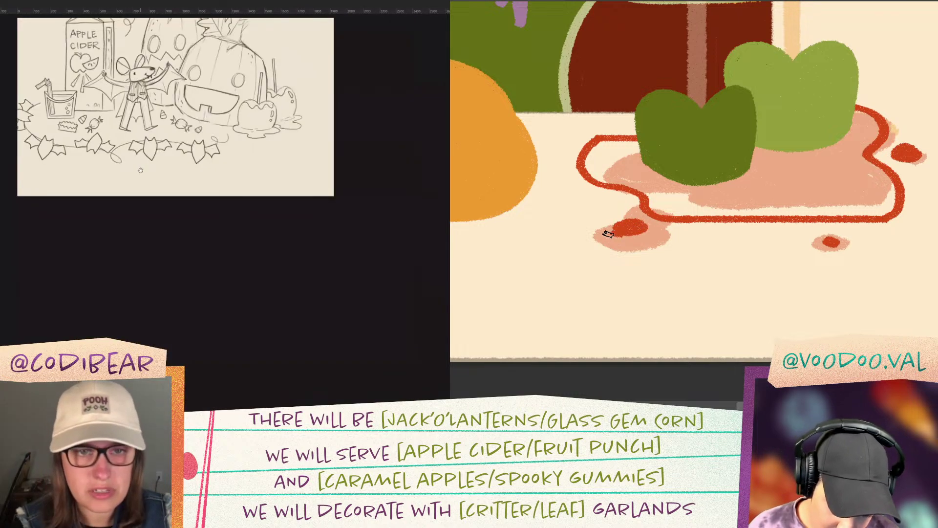
# Step: Paint another small red drop just below the one beside the puddle's lower edge near the front apple, replacing a discarded version
pyautogui.moveTo(141, 170); pyautogui.dragTo(153, 239)
pyautogui.moveTo(613, 234); pyautogui.dragTo(604, 252)
pyautogui.moveTo(154, 238); pyautogui.dragTo(155, 240)
pyautogui.moveTo(604, 252)
pyautogui.mouseDown()
pyautogui.moveTo(623, 235)
pyautogui.moveTo(606, 233)
pyautogui.moveTo(620, 242)
pyautogui.mouseUp()
pyautogui.hotkey('ctrl', '+')
pyautogui.moveTo(136, 174); pyautogui.dragTo(150, 208)
pyautogui.hotkey('ctrl', 'z')
pyautogui.hotkey('ctrl', 'z')
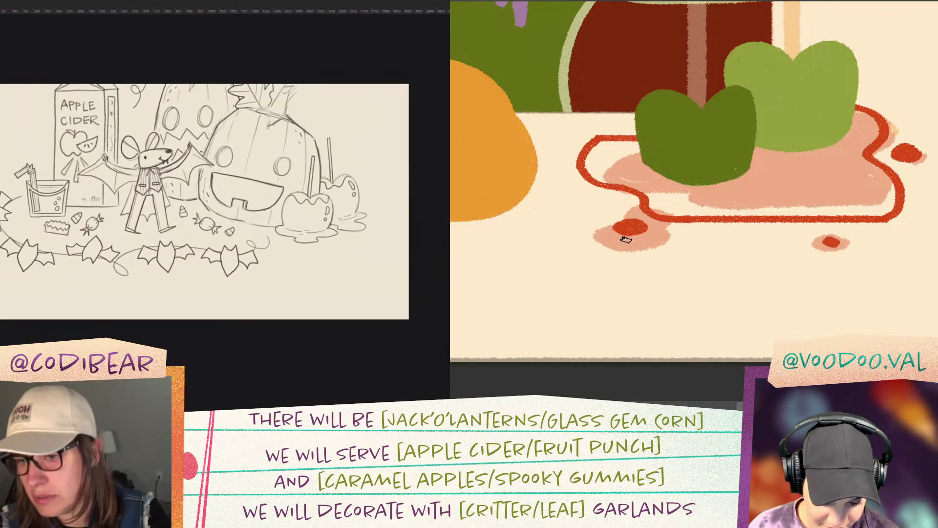
pyautogui.moveTo(613, 236)
pyautogui.mouseDown()
pyautogui.moveTo(633, 243)
pyautogui.moveTo(623, 244)
pyautogui.mouseUp()
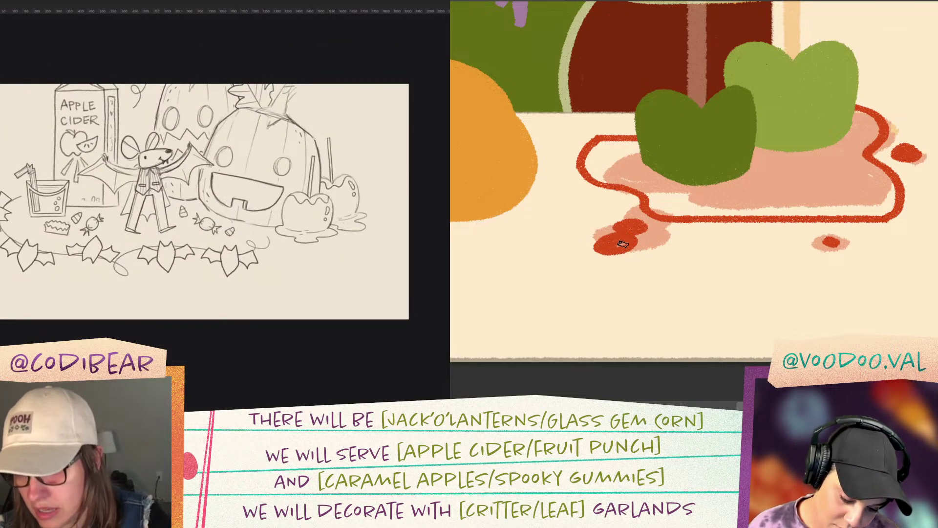
# Step: Move and scale down the sketch to fit the wide canvas, and start filling the puddle's end beside the front apple with red
pyautogui.hotkey('ctrl', 't')
pyautogui.moveTo(40, 143); pyautogui.dragTo(66, 177)
pyautogui.moveTo(598, 250); pyautogui.dragTo(620, 252)
pyautogui.hotkey('ctrl', 'z')
pyautogui.moveTo(6, 85); pyautogui.dragTo(41, 105)
pyautogui.moveTo(605, 151)
pyautogui.mouseDown()
pyautogui.moveTo(592, 164)
pyautogui.moveTo(608, 161)
pyautogui.mouseUp()
pyautogui.moveTo(120, 194); pyautogui.dragTo(105, 186)
pyautogui.moveTo(608, 161); pyautogui.dragTo(613, 138)
pyautogui.moveTo(105, 187); pyautogui.dragTo(102, 189)
pyautogui.moveTo(626, 149); pyautogui.dragTo(608, 145)
pyautogui.moveTo(102, 188); pyautogui.dragTo(101, 189)
pyautogui.moveTo(608, 146); pyautogui.dragTo(626, 146)
pyautogui.moveTo(102, 190); pyautogui.dragTo(101, 189)
pyautogui.moveTo(627, 146); pyautogui.dragTo(632, 157)
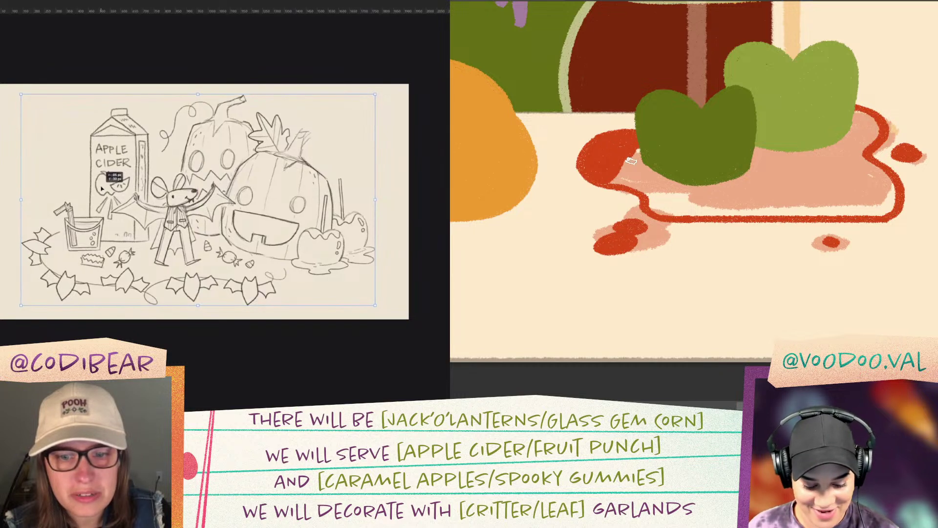
# Step: Fine-tune and commit the sketch's placement on the wide canvas, and fill the puddle beneath the front apple with solid red
pyautogui.moveTo(102, 189); pyautogui.dragTo(101, 189)
pyautogui.moveTo(631, 158); pyautogui.dragTo(641, 176)
pyautogui.moveTo(21, 97); pyautogui.dragTo(24, 100)
pyautogui.moveTo(642, 176); pyautogui.dragTo(635, 186)
pyautogui.moveTo(24, 100); pyautogui.dragTo(25, 101)
pyautogui.moveTo(634, 186); pyautogui.dragTo(637, 184)
pyautogui.moveTo(102, 190); pyautogui.dragTo(101, 191)
pyautogui.moveTo(637, 184); pyautogui.dragTo(644, 183)
pyautogui.moveTo(101, 190); pyautogui.dragTo(101, 191)
pyautogui.moveTo(644, 183); pyautogui.dragTo(646, 174)
pyautogui.moveTo(100, 190); pyautogui.dragTo(101, 189)
pyautogui.moveTo(646, 174); pyautogui.dragTo(655, 170)
pyautogui.moveTo(658, 181)
pyautogui.mouseDown()
pyautogui.moveTo(655, 211)
pyautogui.moveTo(703, 199)
pyautogui.mouseUp()
pyautogui.moveTo(102, 190); pyautogui.dragTo(99, 188)
pyautogui.moveTo(680, 186)
pyautogui.mouseDown()
pyautogui.moveTo(668, 210)
pyautogui.moveTo(747, 189)
pyautogui.mouseUp()
pyautogui.moveTo(100, 188); pyautogui.dragTo(100, 189)
pyautogui.moveTo(764, 199)
pyautogui.mouseDown()
pyautogui.moveTo(737, 209)
pyautogui.moveTo(811, 206)
pyautogui.mouseUp()
pyautogui.moveTo(99, 190); pyautogui.dragTo(99, 191)
pyautogui.moveTo(810, 205); pyautogui.dragTo(810, 226)
pyautogui.moveTo(765, 164)
pyautogui.mouseDown()
pyautogui.moveTo(731, 154)
pyautogui.moveTo(733, 189)
pyautogui.moveTo(829, 178)
pyautogui.moveTo(818, 196)
pyautogui.moveTo(775, 204)
pyautogui.moveTo(845, 207)
pyautogui.mouseUp()
pyautogui.press('Return')
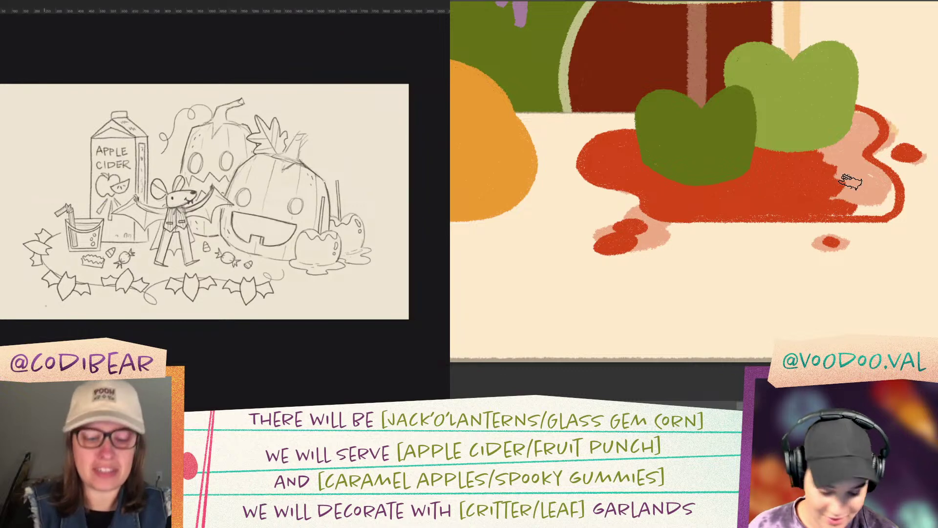
# Step: Shift the sketch slightly within its canvas and finish filling the puddle's end below the light green apple with red
pyautogui.hotkey('ctrl', 't')
pyautogui.moveTo(109, 258); pyautogui.dragTo(109, 258)
pyautogui.moveTo(856, 113)
pyautogui.mouseDown()
pyautogui.moveTo(871, 132)
pyautogui.moveTo(851, 129)
pyautogui.moveTo(824, 171)
pyautogui.moveTo(866, 167)
pyautogui.moveTo(848, 163)
pyautogui.moveTo(856, 197)
pyautogui.moveTo(863, 155)
pyautogui.moveTo(840, 199)
pyautogui.moveTo(876, 182)
pyautogui.moveTo(866, 163)
pyautogui.moveTo(893, 194)
pyautogui.moveTo(885, 203)
pyautogui.moveTo(895, 199)
pyautogui.moveTo(865, 192)
pyautogui.mouseUp()
pyautogui.press('Return')
pyautogui.hotkey('ctrl', 't')
pyautogui.moveTo(111, 246); pyautogui.dragTo(111, 248)
pyautogui.moveTo(861, 212); pyautogui.dragTo(804, 213)
pyautogui.moveTo(111, 248); pyautogui.dragTo(110, 247)
pyautogui.press('Return')
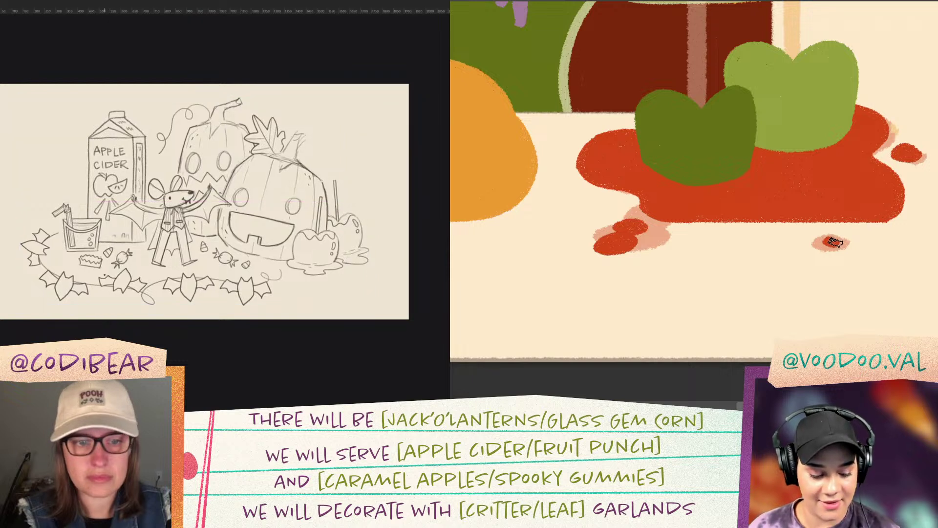
# Step: Nudge the sketch down by three small increments and paint a small rounded red bump on the puddle's lower edge
pyautogui.hotkey('ctrl', 't')
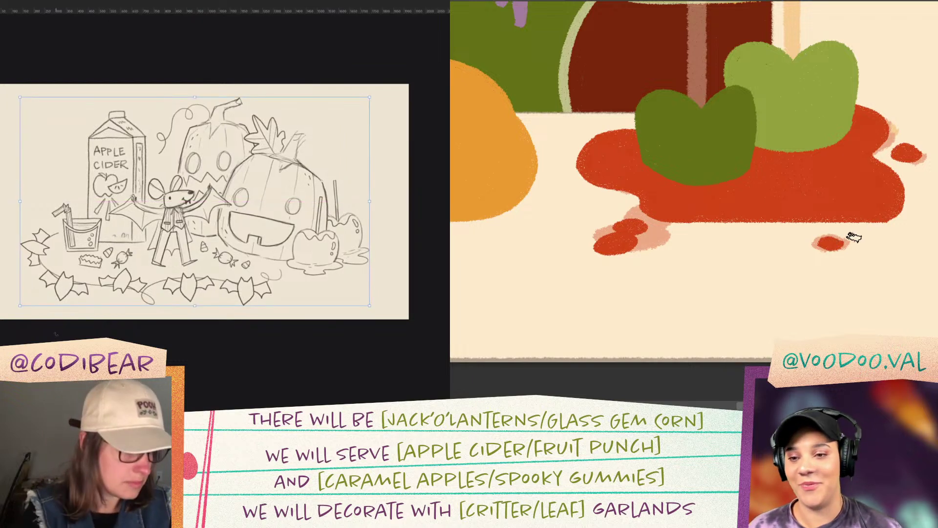
pyautogui.press('Down')
pyautogui.press('Down')
pyautogui.press('Down')
pyautogui.press('Return')
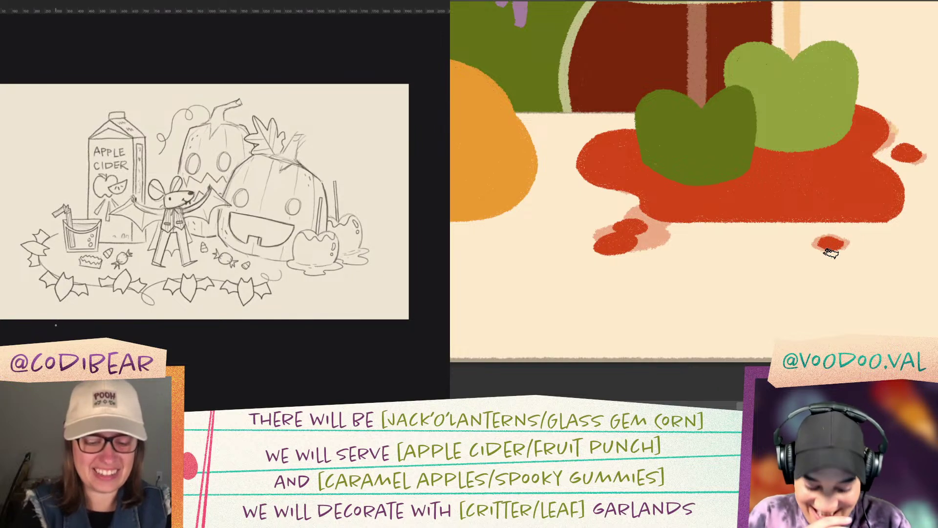
pyautogui.hotkey('ctrl', 't')
pyautogui.press('Return')
pyautogui.moveTo(750, 220)
pyautogui.mouseDown()
pyautogui.moveTo(720, 229)
pyautogui.moveTo(755, 221)
pyautogui.mouseUp()
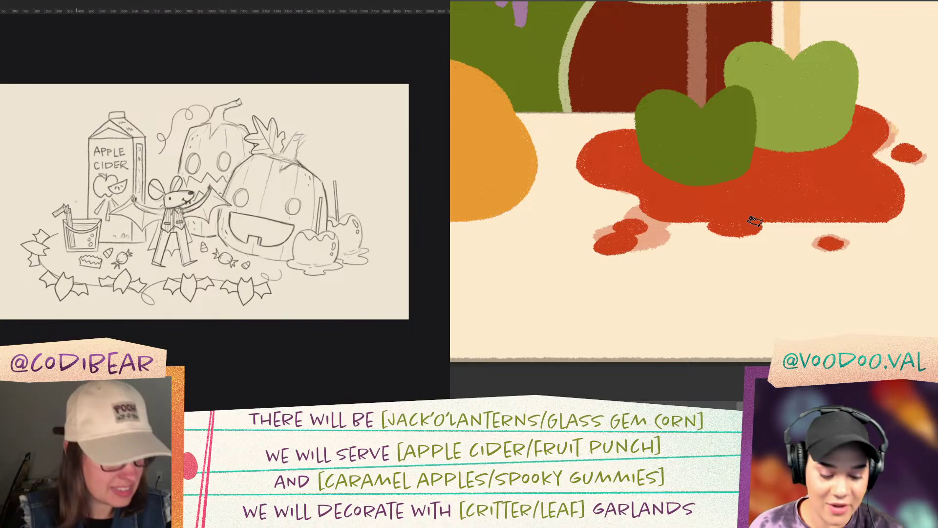
# Step: Delete the faded layer holding the old puddle and apple sticks, and check the whole painting
pyautogui.hotkey('ctrl', '-')
pyautogui.hotkey('ctrl', '-')
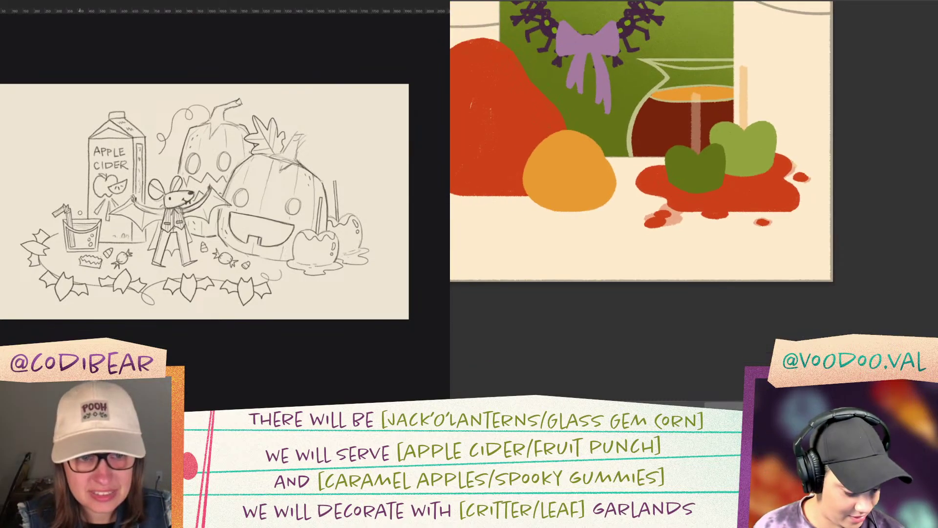
pyautogui.hotkey('ctrl', '+')
pyautogui.hotkey('ctrl', '+')
pyautogui.press('Delete')
pyautogui.hotkey('ctrl', '-')
pyautogui.hotkey('ctrl', '-')
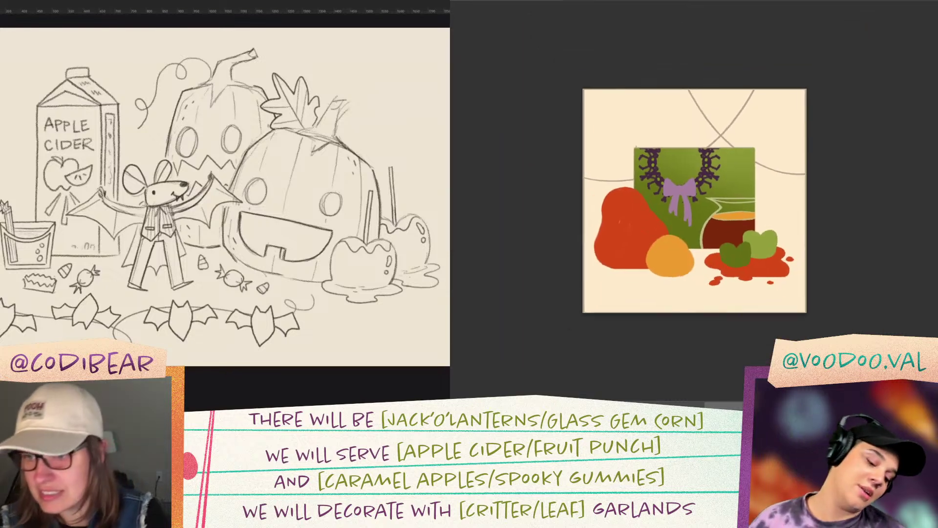
# Step: Paint a small orange mushroom stem on the blank background beside the string lines, and choose the Kyle's Runny Inkers brush for the sketch
pyautogui.hotkey('ctrl', '+')
pyautogui.hotkey('ctrl', '+')
pyautogui.moveTo(840, 228)
pyautogui.mouseDown()
pyautogui.moveTo(815, 222)
pyautogui.moveTo(829, 269)
pyautogui.mouseUp()
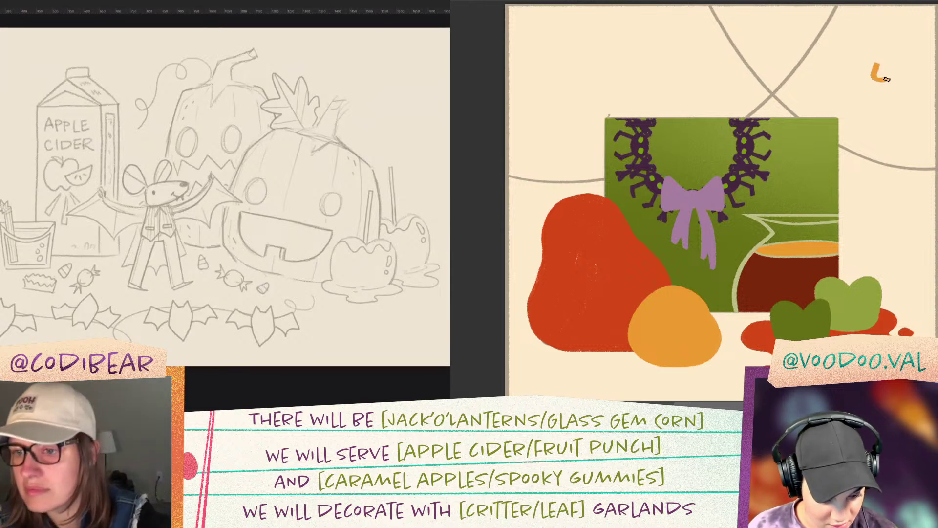
pyautogui.moveTo(881, 63); pyautogui.dragTo(880, 72)
pyautogui.rightClick(252, 184)
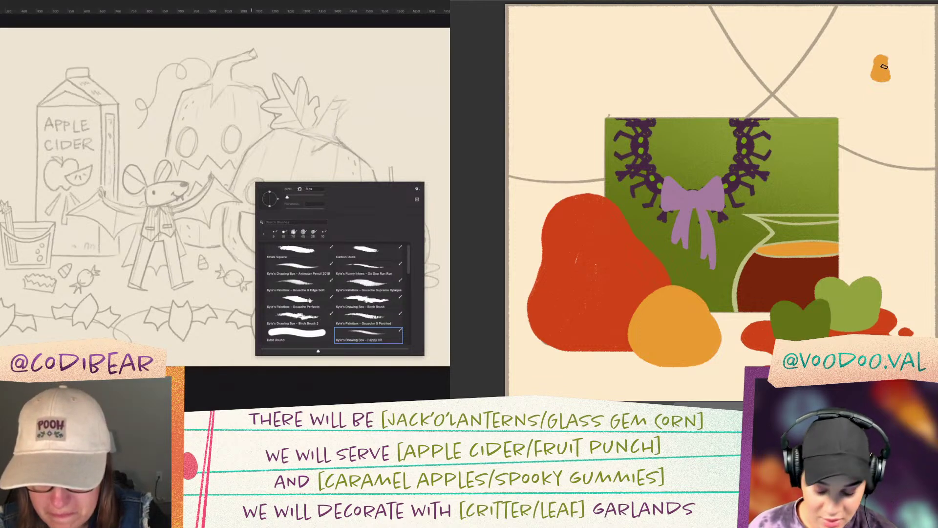
pyautogui.hotkey('ctrl', '+')
pyautogui.moveTo(897, 139); pyautogui.dragTo(744, 228)
pyautogui.click(369, 267)
pyautogui.click(338, 362)
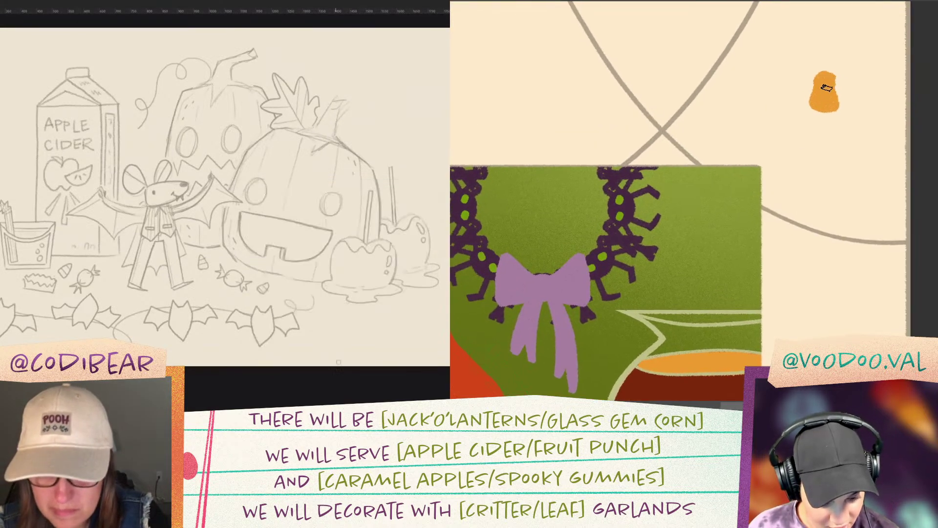
pyautogui.moveTo(841, 108); pyautogui.dragTo(832, 79)
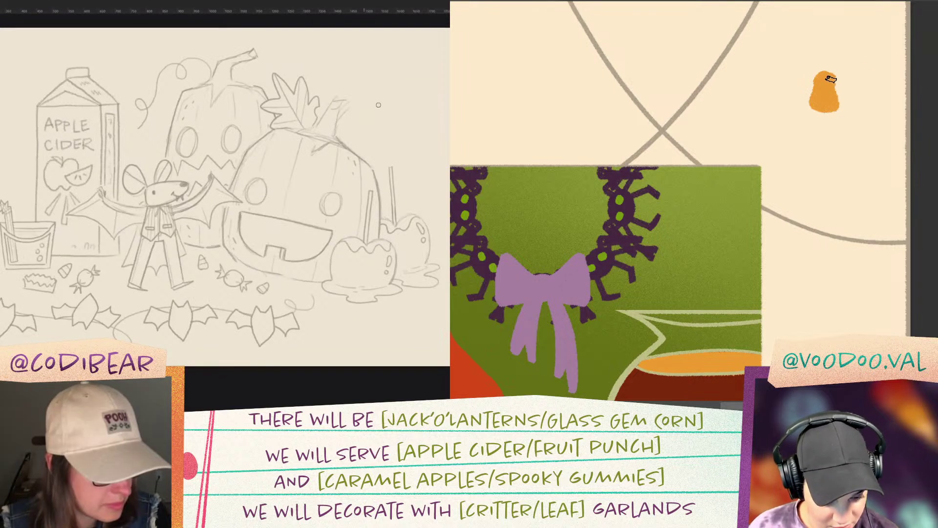
pyautogui.moveTo(417, 127)
pyautogui.mouseDown()
pyautogui.moveTo(388, 129)
pyautogui.moveTo(323, 88)
pyautogui.mouseUp()
pyautogui.hotkey('ctrl', 'z')
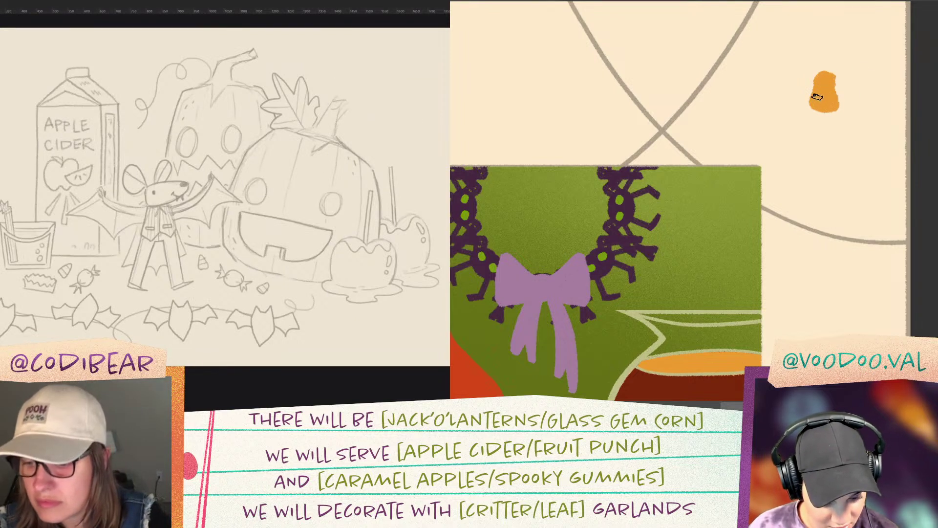
pyautogui.moveTo(408, 117)
pyautogui.mouseDown()
pyautogui.moveTo(328, 74)
pyautogui.moveTo(194, 73)
pyautogui.moveTo(8, 218)
pyautogui.moveTo(337, 169)
pyautogui.mouseUp()
pyautogui.hotkey('ctrl', 'z')
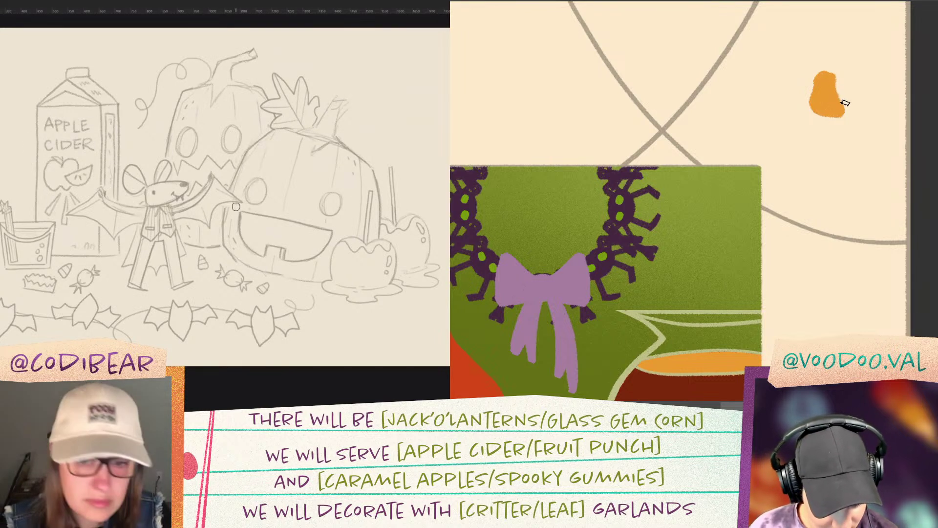
# Step: Try a curved dark brown cap outline above the orange mushroom stem and undo its strokes
pyautogui.scroll(4, 236, 207)
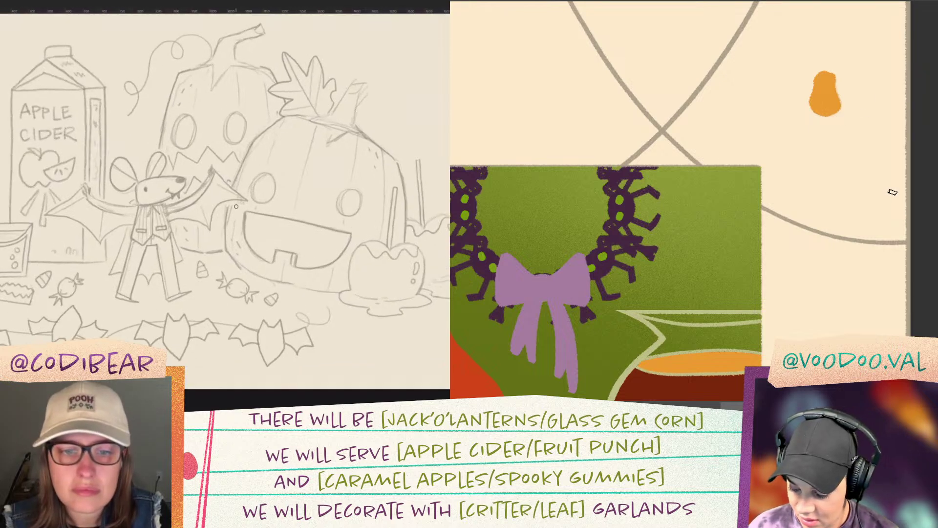
pyautogui.moveTo(249, 184); pyautogui.dragTo(245, 237)
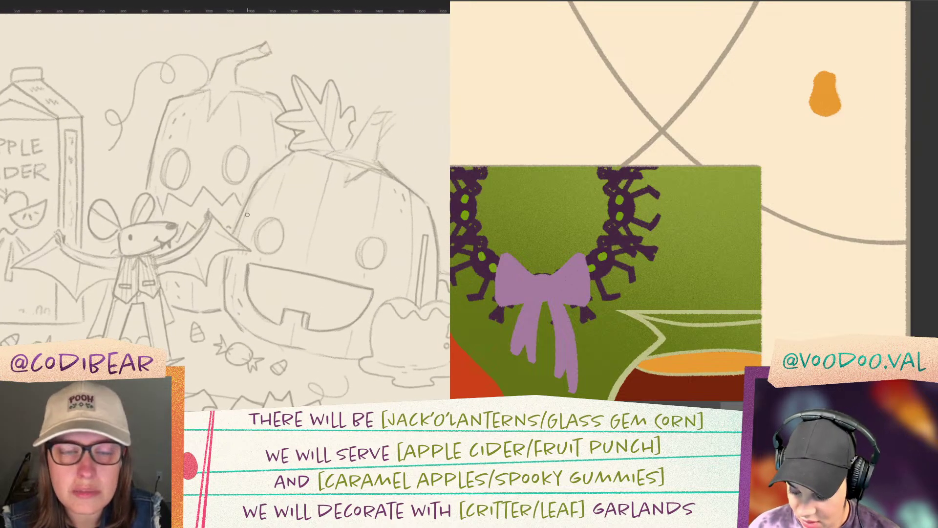
pyautogui.moveTo(849, 298); pyautogui.dragTo(844, 171)
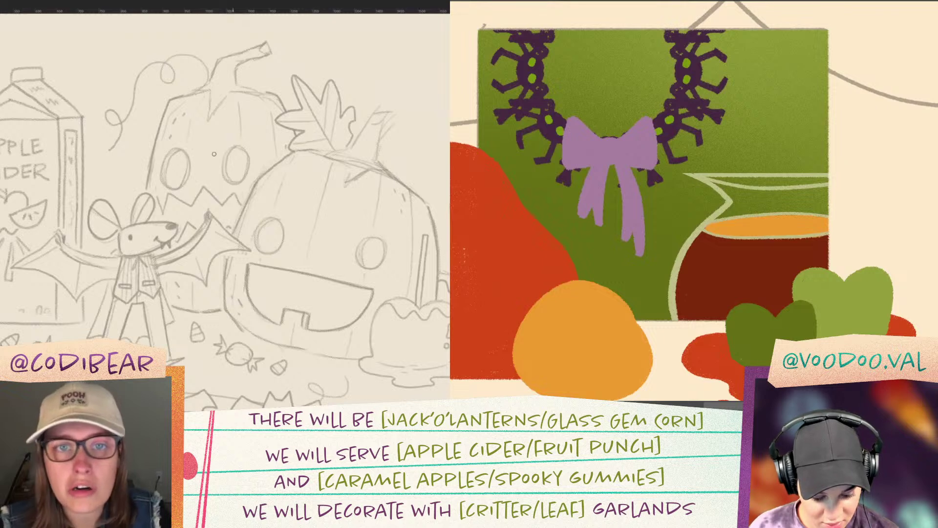
pyautogui.moveTo(868, 151); pyautogui.dragTo(799, 329)
pyautogui.moveTo(815, 90)
pyautogui.mouseDown()
pyautogui.moveTo(805, 115)
pyautogui.moveTo(833, 118)
pyautogui.moveTo(812, 115)
pyautogui.mouseUp()
pyautogui.hotkey('ctrl', 'z')
pyautogui.hotkey('ctrl', 'z')
pyautogui.hotkey('ctrl', 'z')
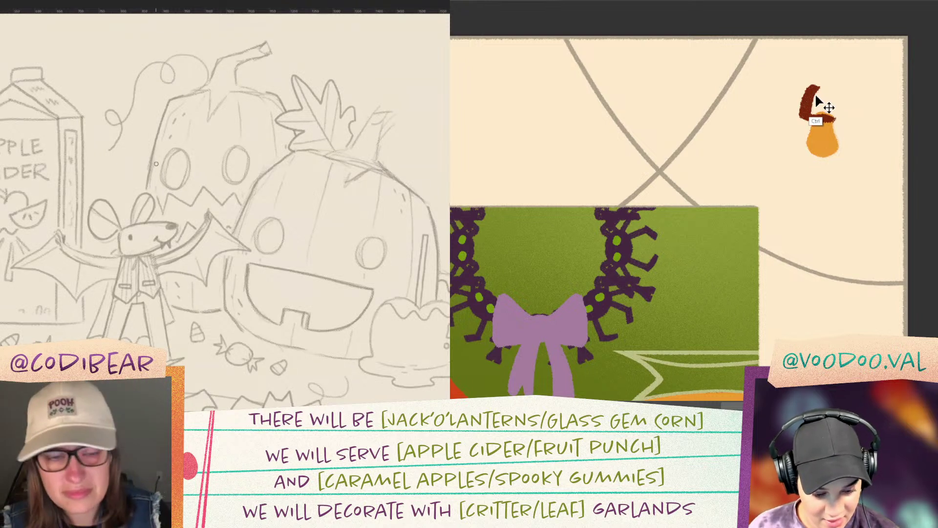
# Step: Outline a triangular dark brown cap on the orange mushroom stem and fill it solid
pyautogui.moveTo(153, 203); pyautogui.dragTo(171, 220)
pyautogui.moveTo(814, 85)
pyautogui.mouseDown()
pyautogui.moveTo(799, 116)
pyautogui.moveTo(840, 114)
pyautogui.mouseUp()
pyautogui.hscroll(-3, 171, 220)
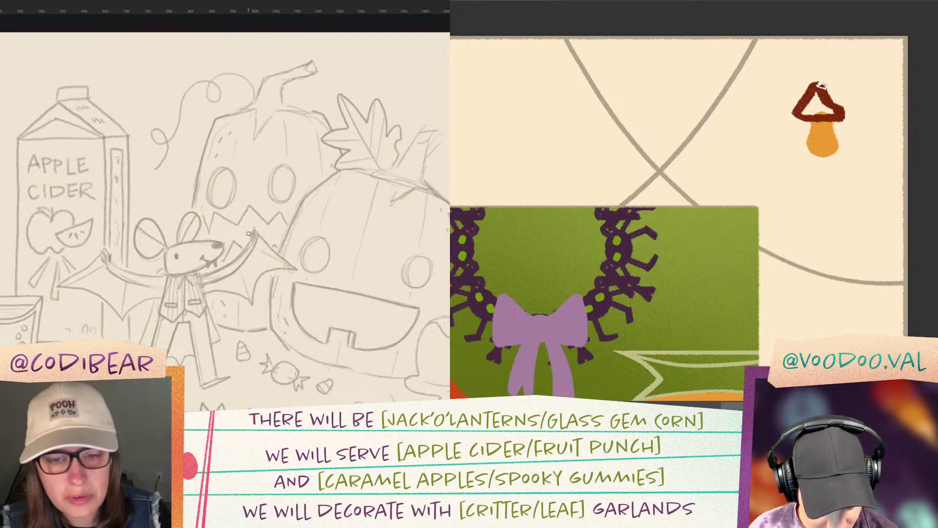
pyautogui.scroll(-2, 248, 232)
pyautogui.moveTo(826, 94)
pyautogui.mouseDown()
pyautogui.moveTo(838, 111)
pyautogui.moveTo(807, 109)
pyautogui.moveTo(815, 99)
pyautogui.mouseUp()
# Step: Draw a dark zigzag test stroke across the back pumpkin's forehead and reopen the brush presets
pyautogui.moveTo(282, 143)
pyautogui.mouseDown()
pyautogui.moveTo(264, 139)
pyautogui.moveTo(220, 170)
pyautogui.mouseUp()
pyautogui.rightClick(245, 215)
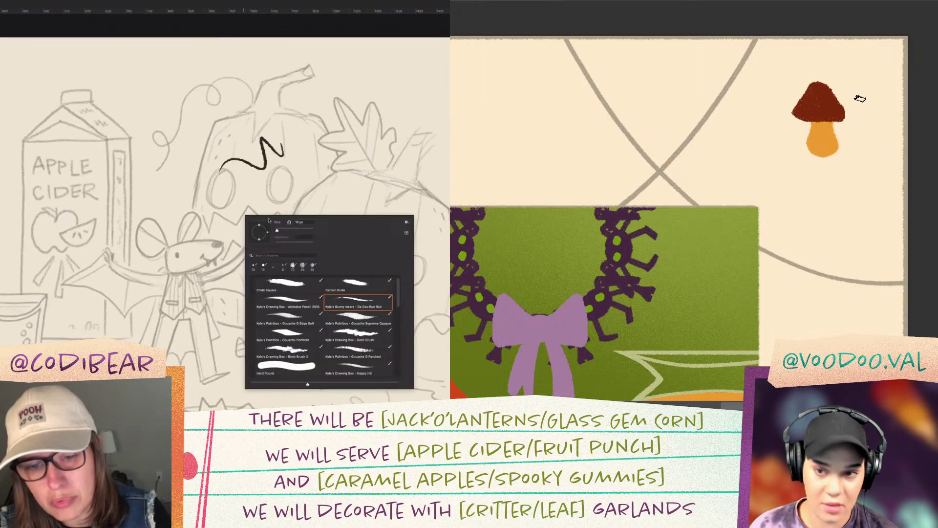
pyautogui.rightClick(316, 158)
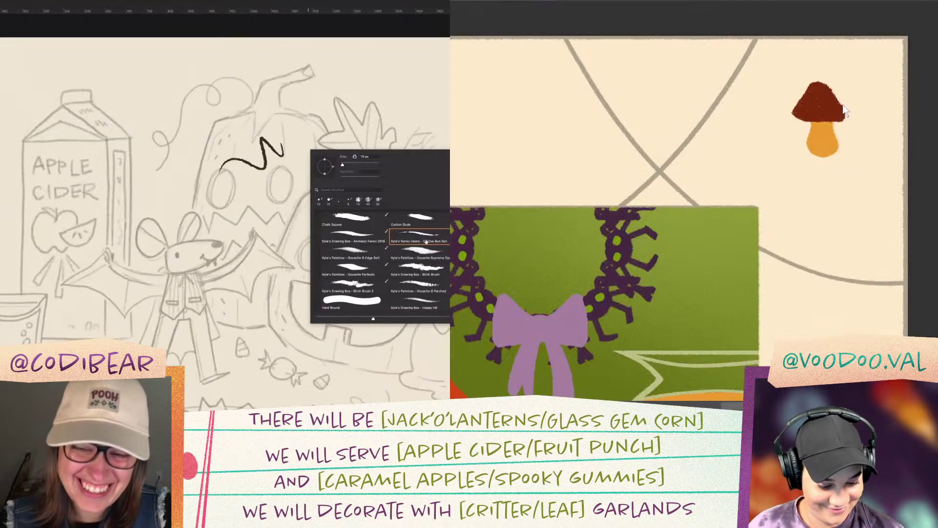
# Step: Undo the triangular mushroom cap and repaint it as a taller, rounded dark brown cap on the orange stem
pyautogui.hotkey('ctrl', 'z')
pyautogui.hotkey('ctrl', 'z')
pyautogui.hotkey('ctrl', 'z')
pyautogui.hotkey('ctrl', 'z')
pyautogui.moveTo(805, 118)
pyautogui.mouseDown()
pyautogui.moveTo(814, 92)
pyautogui.moveTo(848, 100)
pyautogui.moveTo(858, 128)
pyautogui.mouseUp()
pyautogui.hotkey('ctrl', 'z')
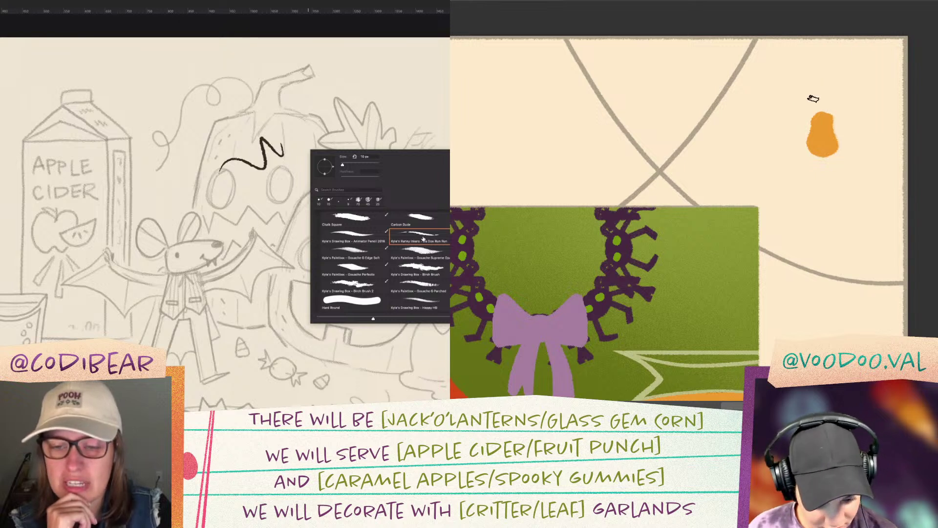
pyautogui.moveTo(803, 113)
pyautogui.mouseDown()
pyautogui.moveTo(831, 91)
pyautogui.moveTo(835, 117)
pyautogui.moveTo(818, 89)
pyautogui.moveTo(833, 112)
pyautogui.mouseUp()
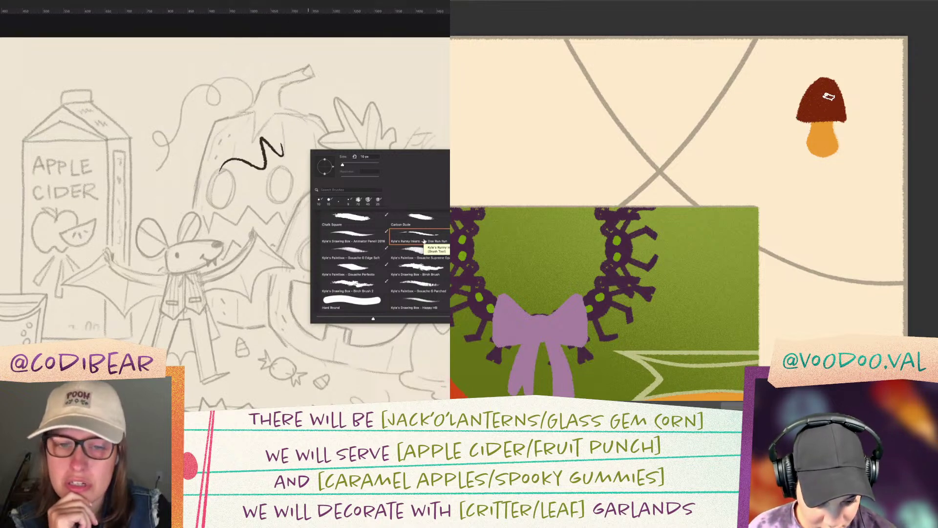
# Step: Undo the tall dark brown mushroom cap and repaint it as a lower, rounded cap on the orange stem
pyautogui.rightClick(225, 94)
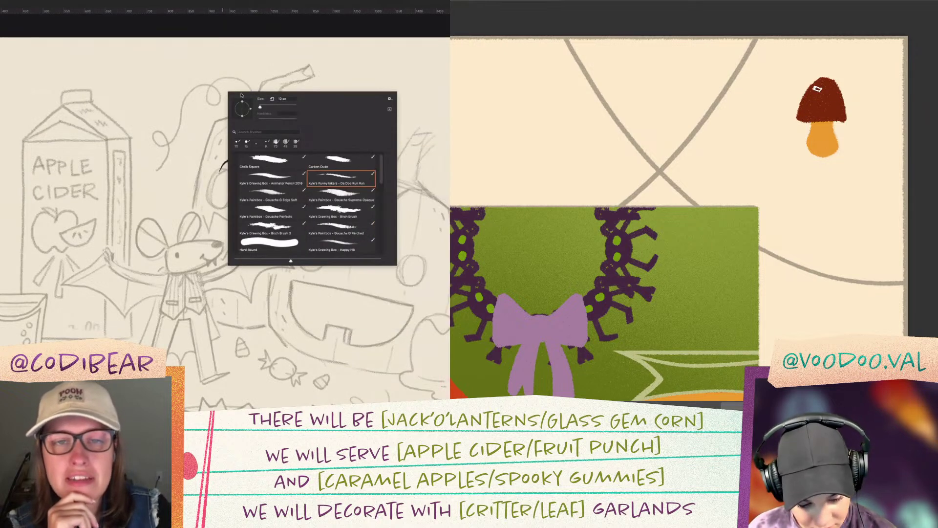
pyautogui.hotkey('ctrl', 'z')
pyautogui.hotkey('ctrl', 'z')
pyautogui.hotkey('ctrl', 'z')
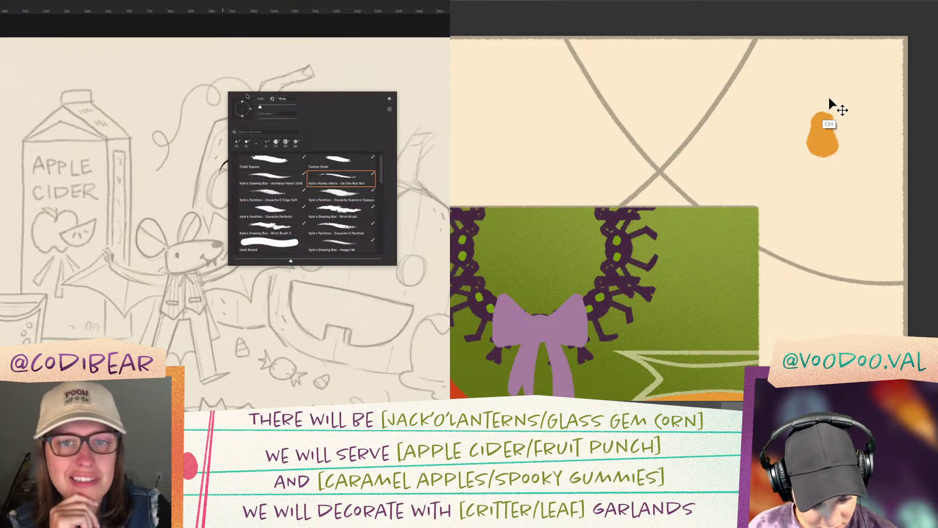
pyautogui.moveTo(805, 122)
pyautogui.mouseDown()
pyautogui.moveTo(844, 110)
pyautogui.moveTo(841, 119)
pyautogui.mouseUp()
pyautogui.hotkey('ctrl', 'z')
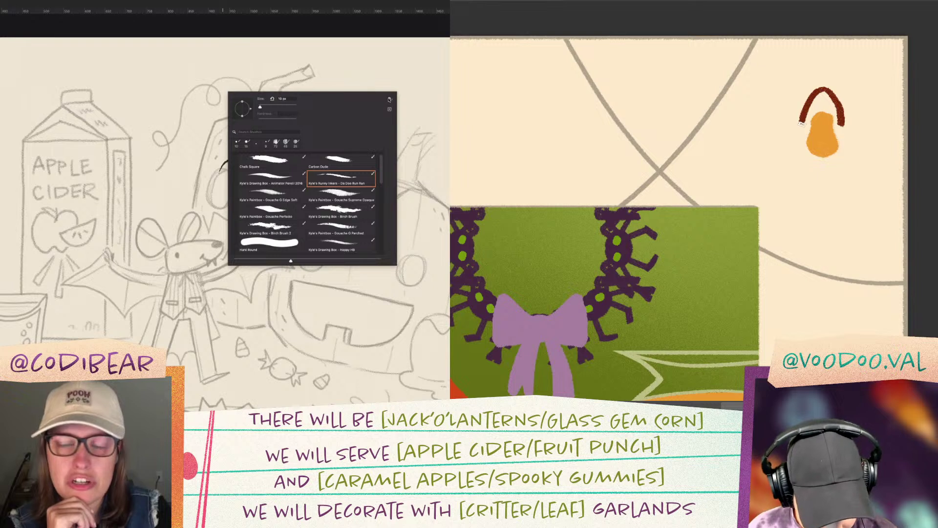
pyautogui.click(391, 100)
pyautogui.moveTo(838, 104); pyautogui.dragTo(844, 125)
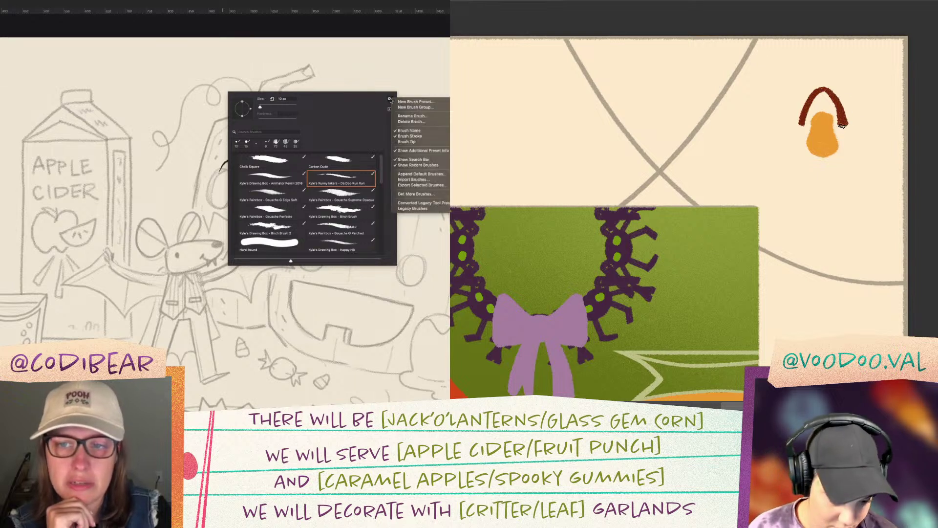
pyautogui.moveTo(820, 100)
pyautogui.mouseDown()
pyautogui.moveTo(813, 117)
pyautogui.moveTo(835, 114)
pyautogui.mouseUp()
pyautogui.click(288, 29)
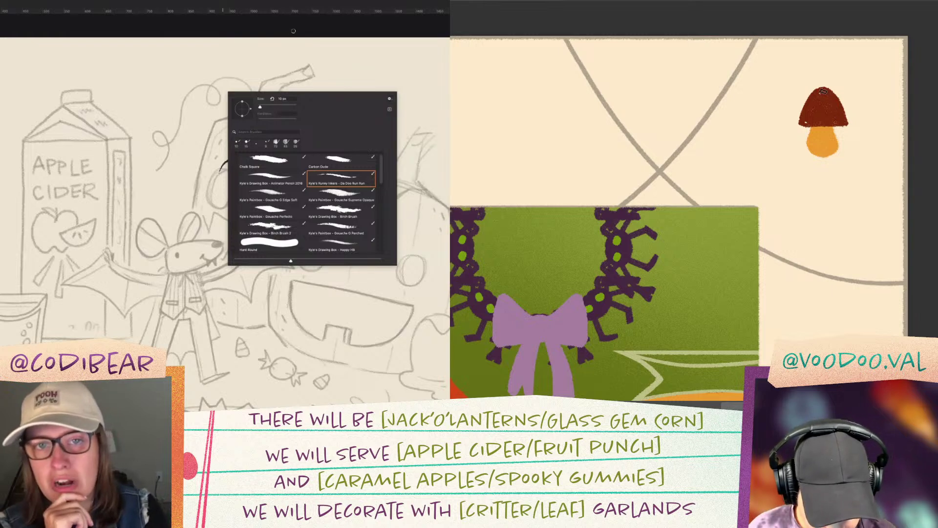
pyautogui.click(293, 31)
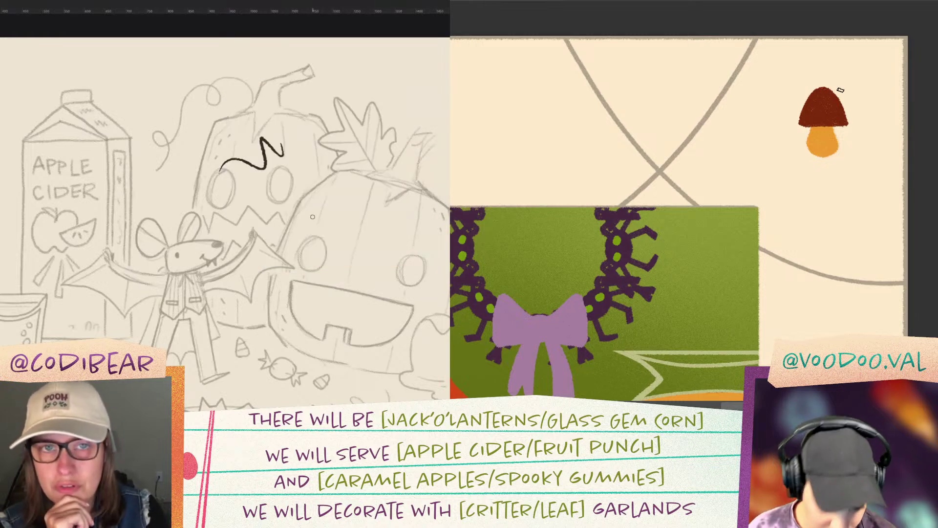
# Step: Paint two spots on the mushroom cap in the gourd's red-orange and undo the zigzag test stroke on the back pumpkin
pyautogui.moveTo(834, 248); pyautogui.dragTo(876, 156)
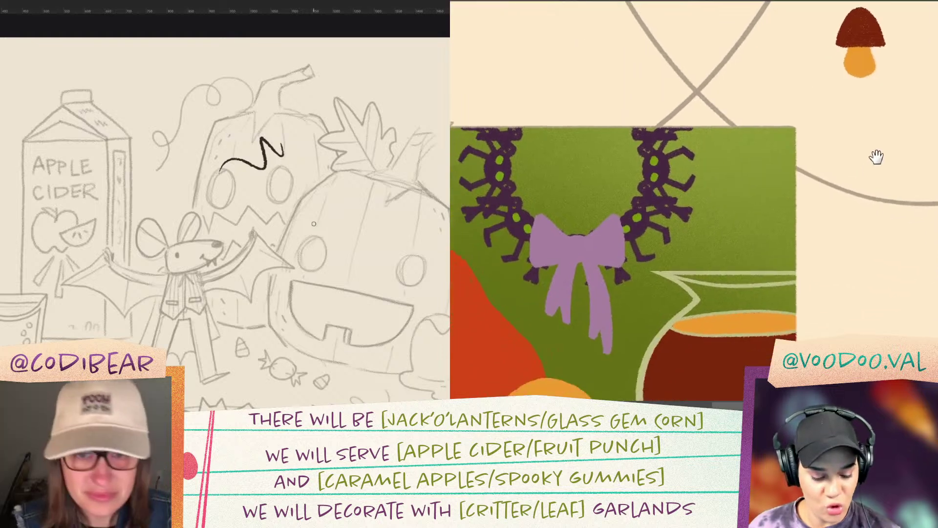
pyautogui.keyDown('alt'); pyautogui.click(502, 338); pyautogui.keyUp('alt')
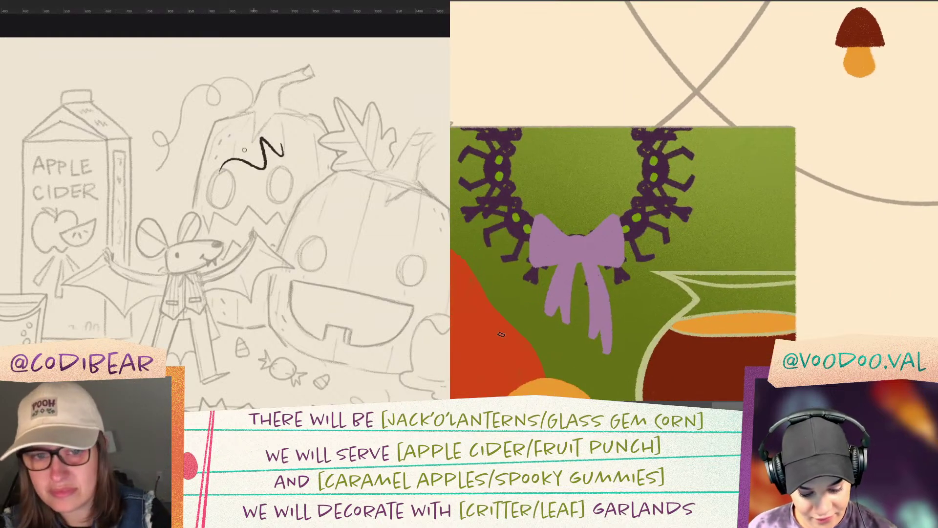
pyautogui.moveTo(870, 16); pyautogui.dragTo(885, 18)
pyautogui.hotkey('ctrl', 'z')
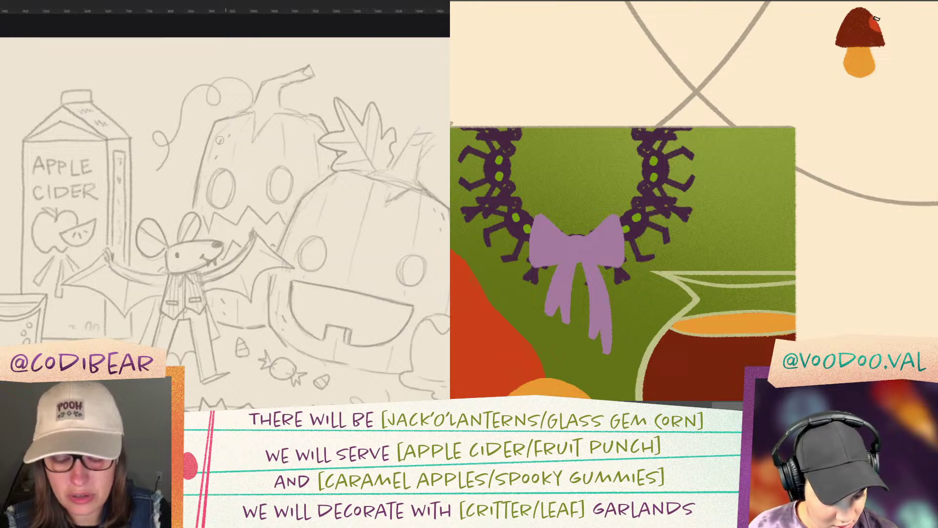
pyautogui.moveTo(853, 29); pyautogui.dragTo(854, 30)
# Step: Choose the Kyle's Real Watercolor - Natural Edge brush for the pumpkin scene
pyautogui.rightClick(255, 183)
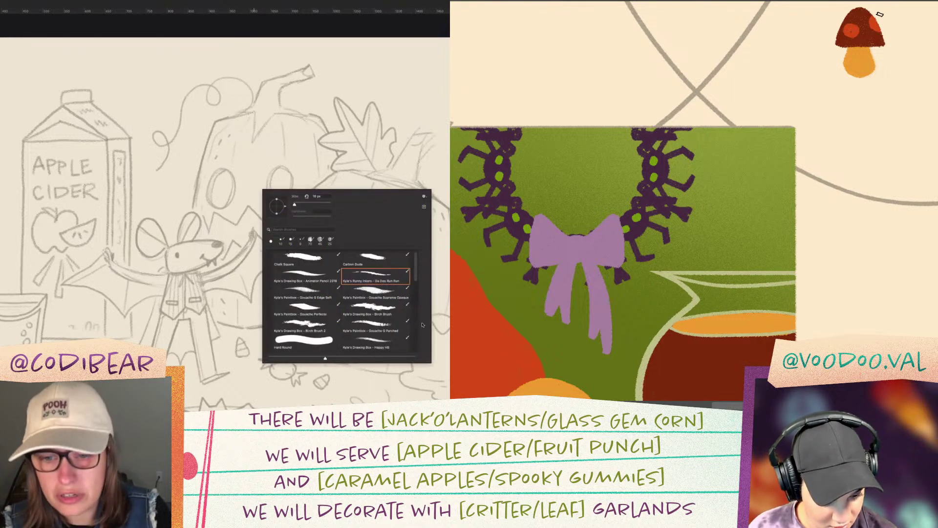
pyautogui.moveTo(417, 272); pyautogui.dragTo(417, 284)
pyautogui.click(378, 317)
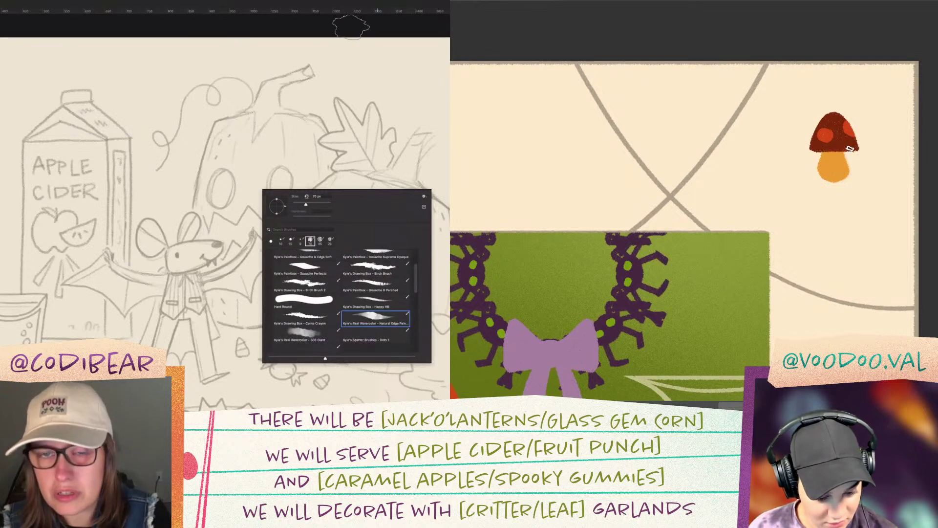
pyautogui.click(419, 25)
pyautogui.moveTo(858, 300); pyautogui.dragTo(888, 194)
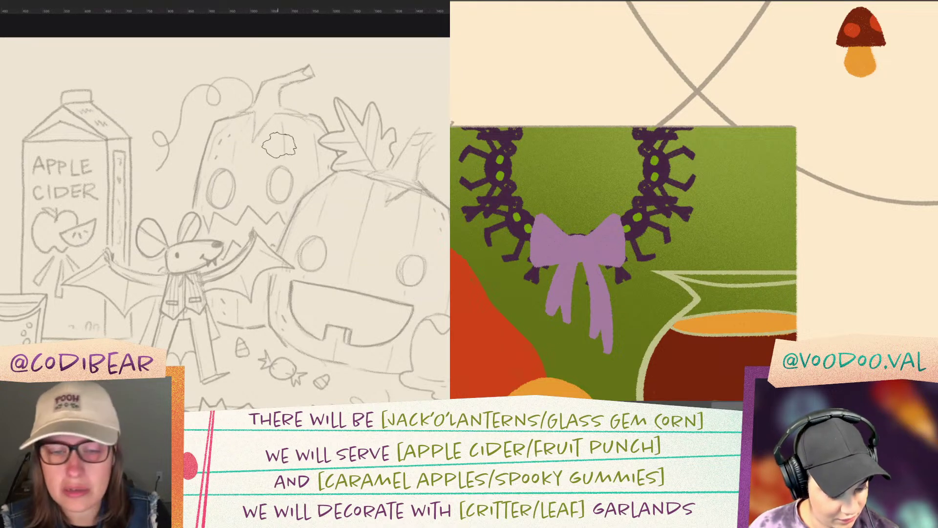
pyautogui.rightClick(281, 140)
pyautogui.click(398, 22)
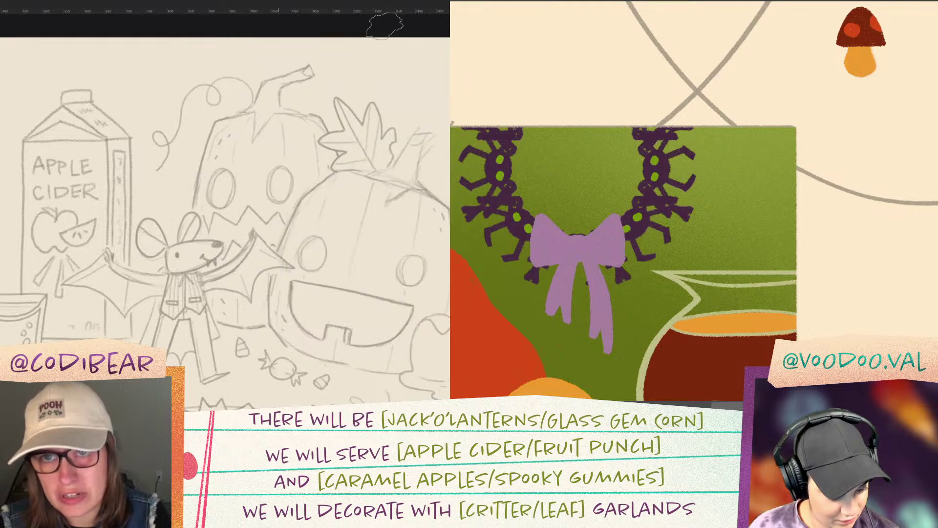
# Step: Add a new layer for the garland string in the mushroom painting while testing grey watercolor washes over the back pumpkin and carton
pyautogui.moveTo(259, 127)
pyautogui.mouseDown()
pyautogui.moveTo(246, 124)
pyautogui.moveTo(233, 151)
pyautogui.moveTo(209, 139)
pyautogui.moveTo(232, 163)
pyautogui.moveTo(275, 163)
pyautogui.moveTo(267, 195)
pyautogui.moveTo(296, 149)
pyautogui.moveTo(274, 115)
pyautogui.moveTo(193, 103)
pyautogui.moveTo(182, 151)
pyautogui.moveTo(147, 127)
pyautogui.moveTo(161, 93)
pyautogui.moveTo(224, 70)
pyautogui.moveTo(288, 114)
pyautogui.moveTo(303, 113)
pyautogui.moveTo(289, 109)
pyautogui.moveTo(312, 159)
pyautogui.moveTo(289, 196)
pyautogui.moveTo(244, 198)
pyautogui.mouseUp()
pyautogui.hotkey('ctrl', 'shift', 'n')
pyautogui.press('Return')
pyautogui.hotkey('ctrl', '-')
pyautogui.keyDown('alt'); pyautogui.click(615, 313); pyautogui.keyUp('alt')
pyautogui.moveTo(633, 37); pyautogui.dragTo(672, 101)
pyautogui.moveTo(244, 198); pyautogui.dragTo(200, 184)
pyautogui.moveTo(672, 102); pyautogui.dragTo(927, 184)
pyautogui.moveTo(199, 183)
pyautogui.mouseDown()
pyautogui.moveTo(133, 169)
pyautogui.moveTo(1, 190)
pyautogui.mouseUp()
pyautogui.hotkey('ctrl', 'z')
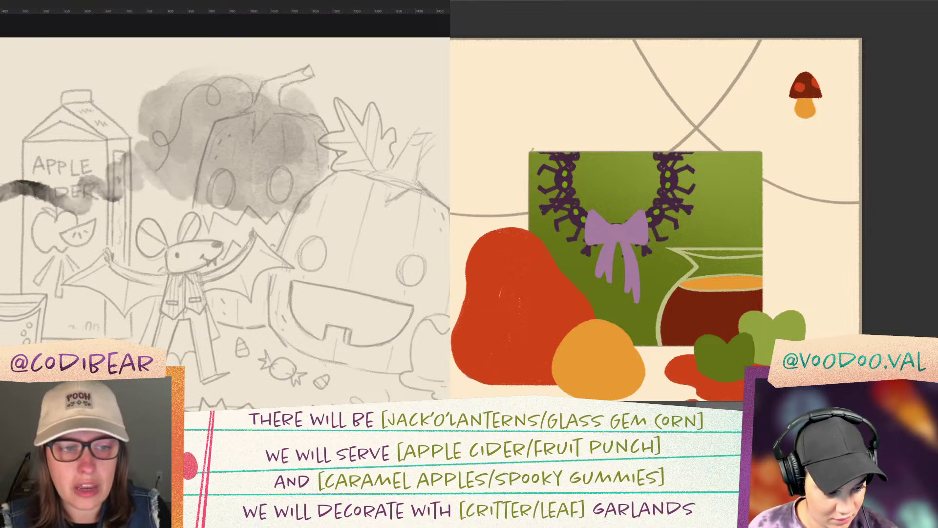
# Step: Try further garland strings along the sketched curve and undo them, testing more watercolor strokes over the cider carton
pyautogui.moveTo(636, 40); pyautogui.dragTo(862, 199)
pyautogui.moveTo(40, 220); pyautogui.dragTo(208, 212)
pyautogui.hotkey('ctrl', 'z')
pyautogui.keyDown('alt'); pyautogui.click(678, 190); pyautogui.keyUp('alt')
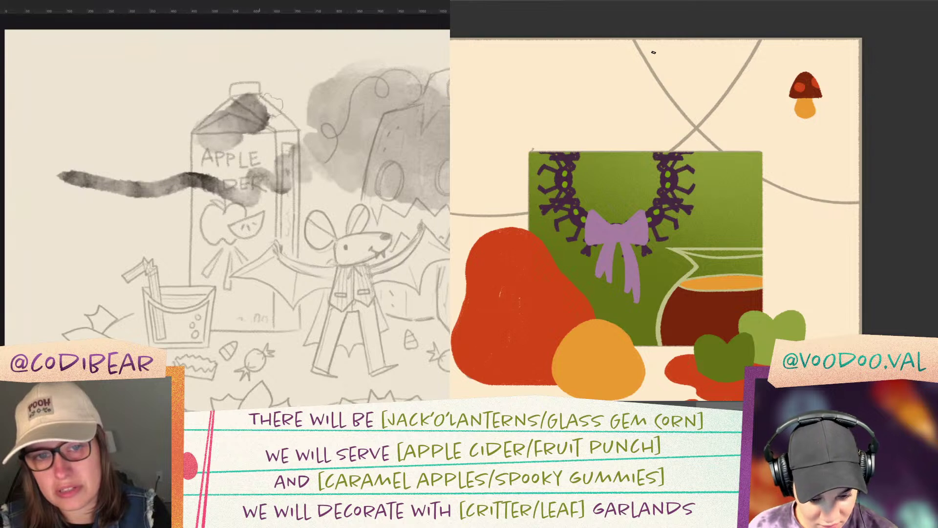
pyautogui.moveTo(632, 38); pyautogui.dragTo(924, 209)
pyautogui.hotkey('ctrl', 'z')
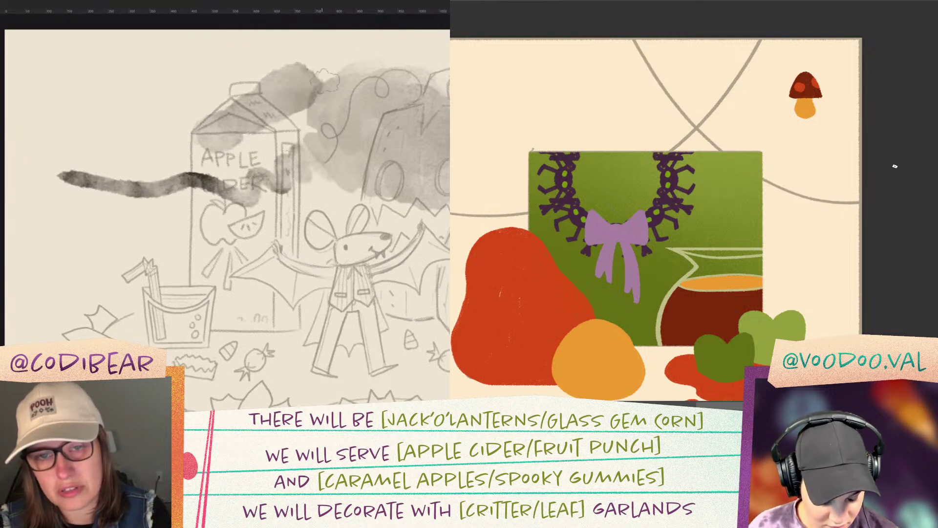
# Step: Test watercolor strokes across the mouse and back pumpkin, then undo all the washes and the trial garland string
pyautogui.moveTo(271, 251); pyautogui.dragTo(183, 286)
pyautogui.moveTo(634, 38)
pyautogui.mouseDown()
pyautogui.moveTo(663, 92)
pyautogui.moveTo(862, 207)
pyautogui.mouseUp()
pyautogui.moveTo(169, 242)
pyautogui.mouseDown()
pyautogui.moveTo(214, 215)
pyautogui.moveTo(243, 218)
pyautogui.moveTo(274, 274)
pyautogui.moveTo(342, 244)
pyautogui.moveTo(425, 281)
pyautogui.mouseUp()
pyautogui.hotkey('ctrl', 'z')
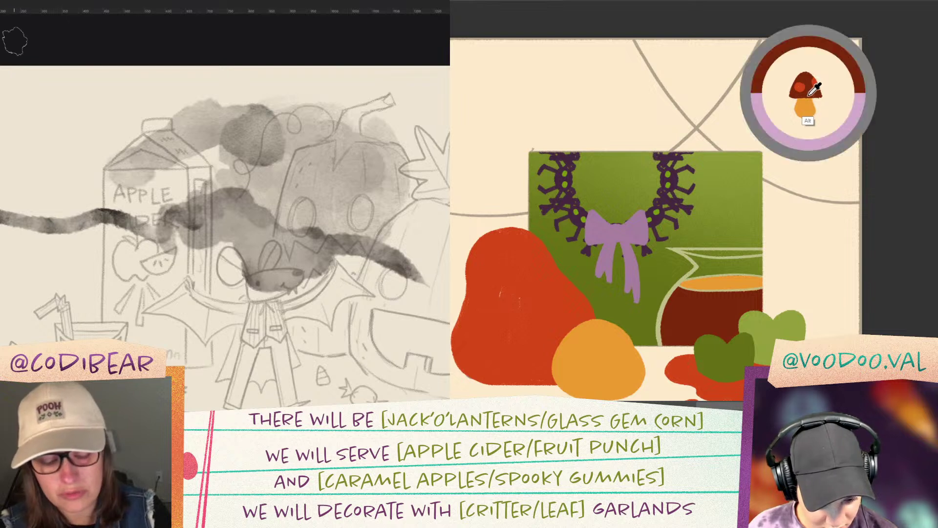
pyautogui.hotkey('ctrl', 'z')
pyautogui.hotkey('ctrl', 'z')
pyautogui.hotkey('ctrl', 'z')
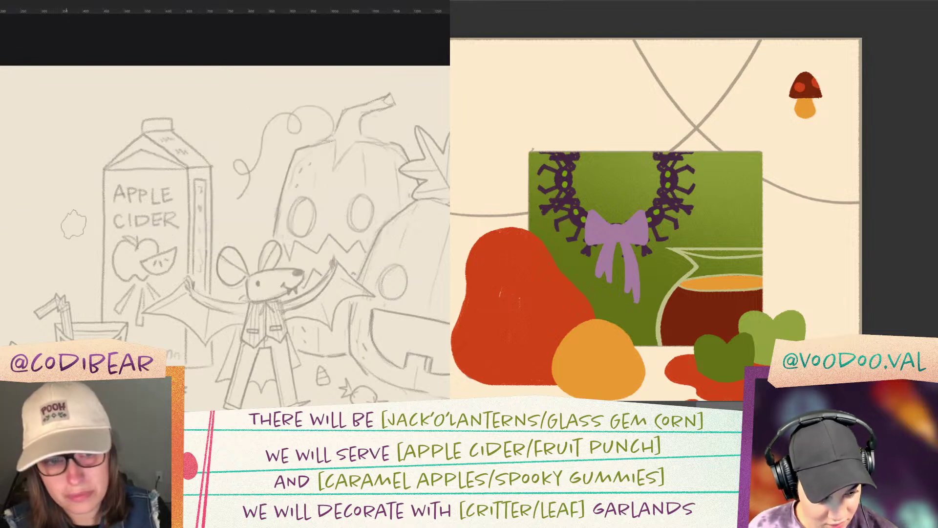
# Step: Switch back to the Kyle's Runny Inkers - Da Doo Run Run brush and discard the trial dark red garland string
pyautogui.moveTo(168, 259); pyautogui.dragTo(66, 237)
pyautogui.moveTo(633, 38)
pyautogui.mouseDown()
pyautogui.moveTo(823, 187)
pyautogui.moveTo(889, 192)
pyautogui.mouseUp()
pyautogui.rightClick(212, 140)
pyautogui.hotkey('ctrl', 'z')
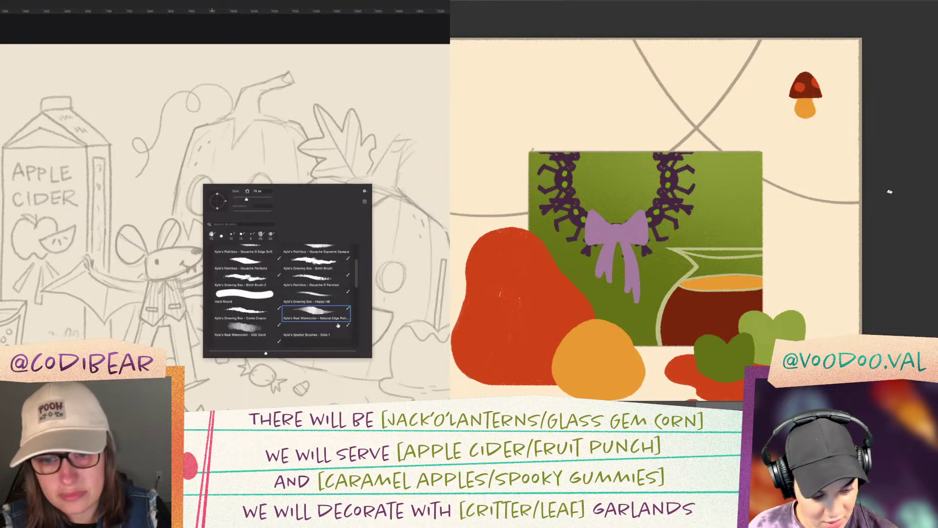
pyautogui.scroll(3, 357, 282)
pyautogui.click(315, 271)
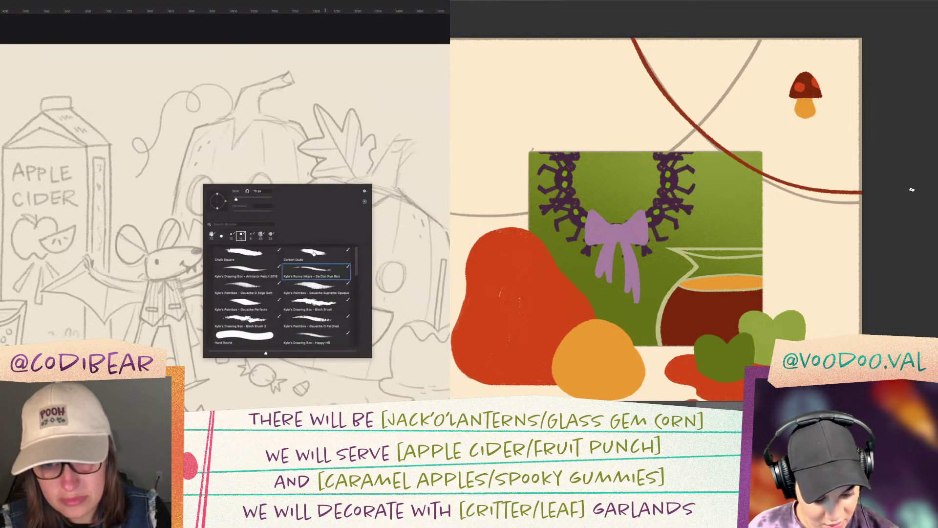
pyautogui.click(195, 37)
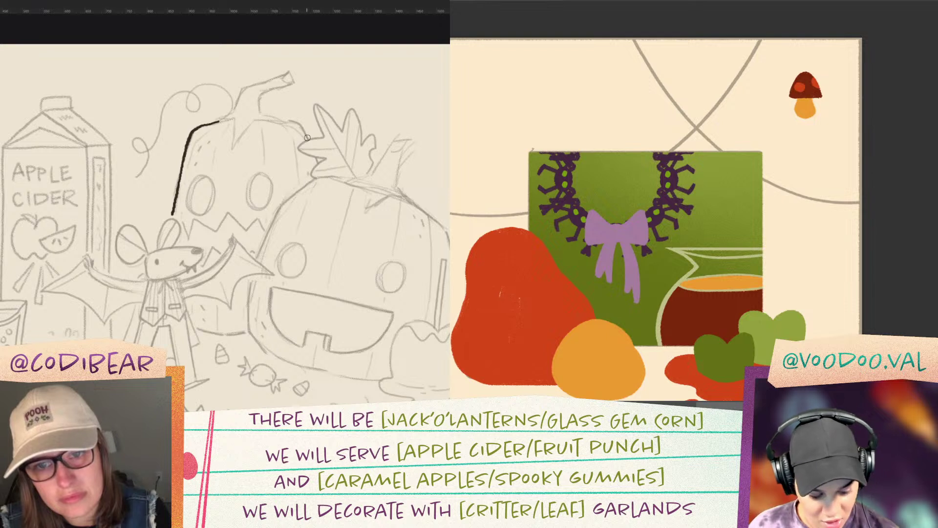
# Step: Ink the back pumpkin's right shoulder and paint a cream stick on the dark green apple and an orange one on the light green apple
pyautogui.moveTo(305, 139); pyautogui.dragTo(285, 120)
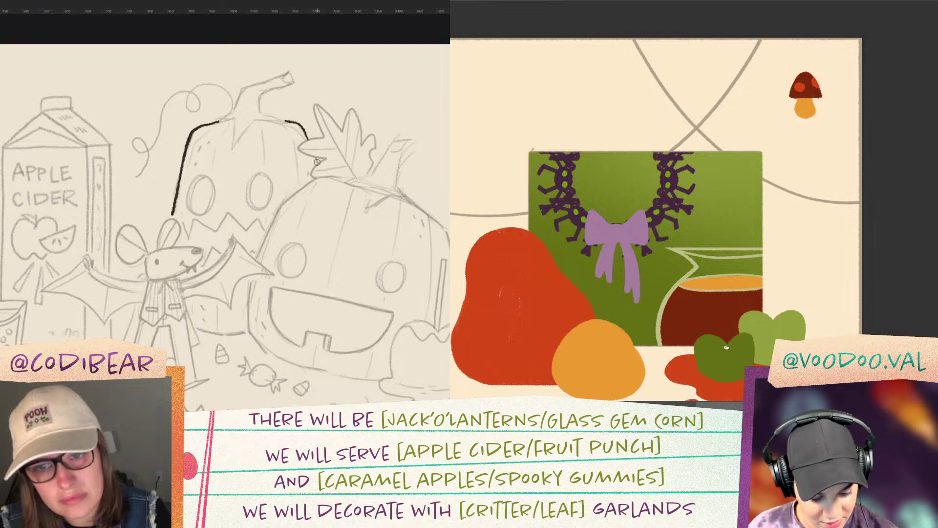
pyautogui.moveTo(727, 375); pyautogui.dragTo(728, 292)
pyautogui.moveTo(317, 157)
pyautogui.mouseDown()
pyautogui.moveTo(311, 173)
pyautogui.moveTo(326, 158)
pyautogui.mouseUp()
pyautogui.hotkey('ctrl', 'z')
pyautogui.moveTo(727, 376); pyautogui.dragTo(726, 304)
pyautogui.moveTo(326, 159)
pyautogui.mouseDown()
pyautogui.moveTo(300, 145)
pyautogui.moveTo(308, 140)
pyautogui.mouseUp()
pyautogui.keyDown('alt'); pyautogui.click(738, 282); pyautogui.keyUp('alt')
pyautogui.moveTo(771, 353); pyautogui.dragTo(772, 276)
# Step: Ink the left and upper lobes of the leaf between the two pumpkins
pyautogui.moveTo(308, 140); pyautogui.dragTo(324, 136)
pyautogui.moveTo(826, 298); pyautogui.dragTo(810, 191)
pyautogui.moveTo(324, 137); pyautogui.dragTo(317, 122)
pyautogui.moveTo(811, 191); pyautogui.dragTo(801, 239)
pyautogui.moveTo(316, 123); pyautogui.dragTo(315, 106)
pyautogui.moveTo(802, 239); pyautogui.dragTo(801, 238)
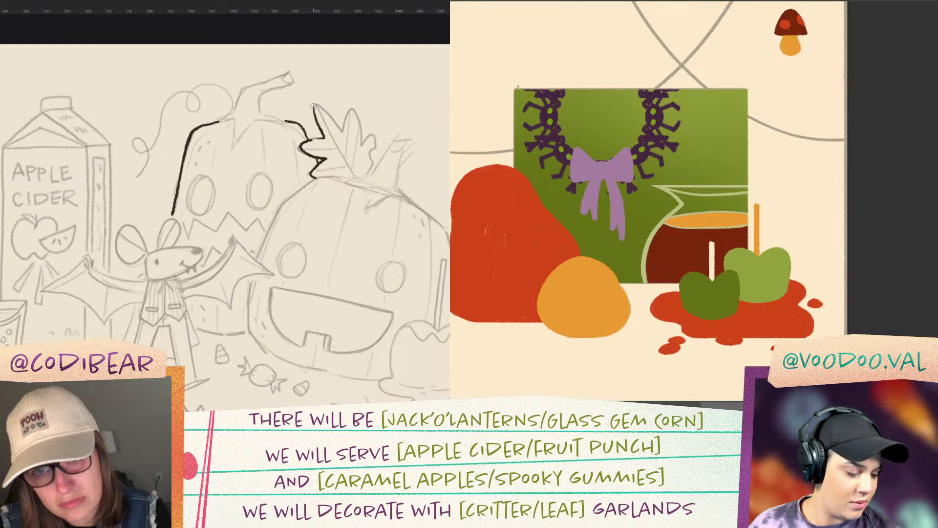
pyautogui.press('r')
pyautogui.moveTo(127, 100)
pyautogui.mouseDown()
pyautogui.moveTo(143, 90)
pyautogui.moveTo(252, 83)
pyautogui.mouseUp()
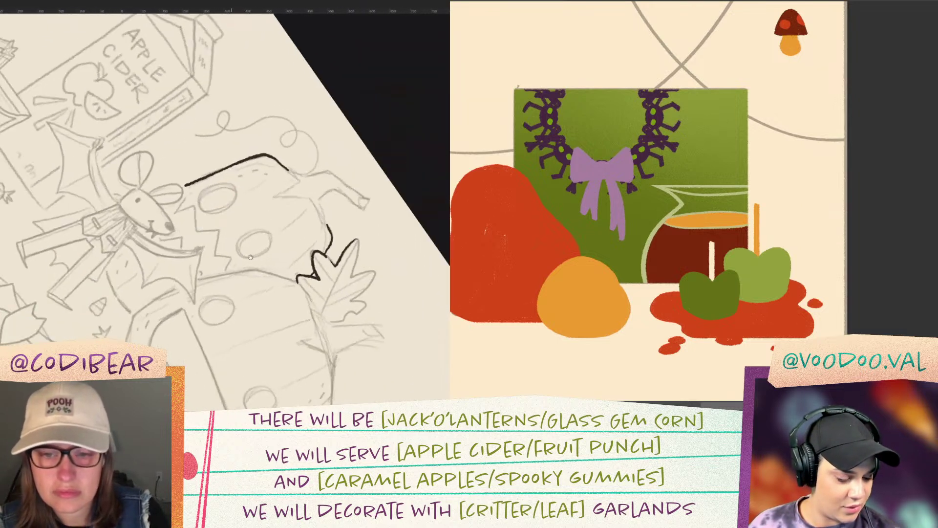
pyautogui.moveTo(351, 277); pyautogui.dragTo(287, 208)
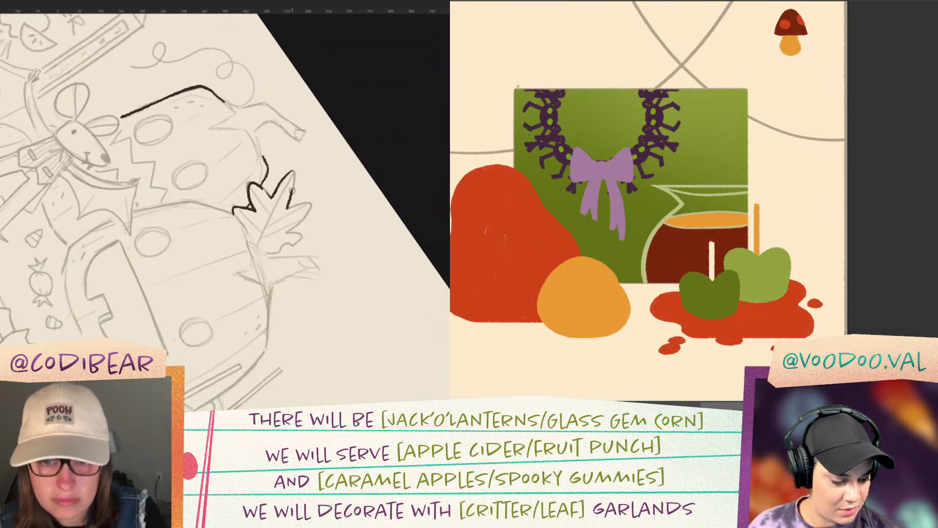
pyautogui.press('r')
pyautogui.moveTo(294, 176); pyautogui.dragTo(248, 124)
# Step: Paint two crossing light purple garland strings along the sketched curves and ink the leaf's remaining right lobes
pyautogui.moveTo(825, 207); pyautogui.dragTo(834, 272)
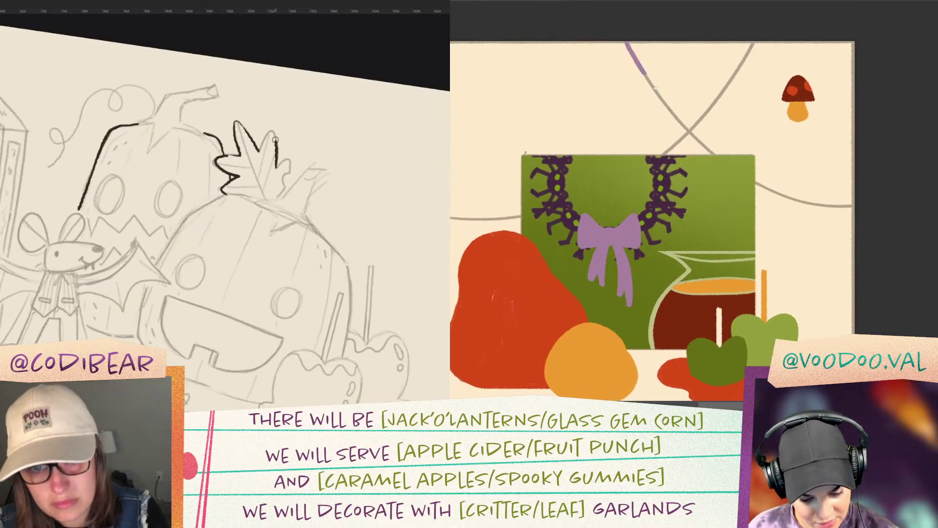
pyautogui.moveTo(624, 41); pyautogui.dragTo(924, 213)
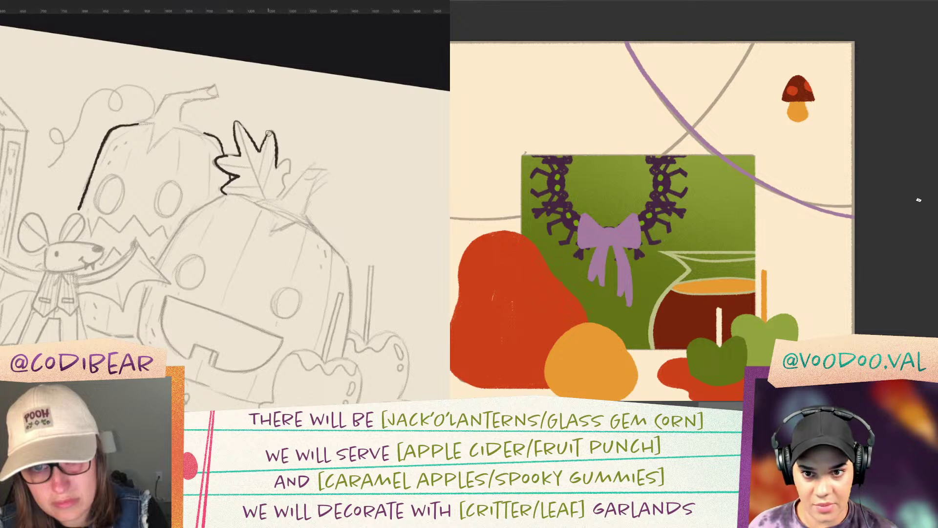
pyautogui.moveTo(276, 198)
pyautogui.mouseDown()
pyautogui.moveTo(290, 170)
pyautogui.moveTo(282, 162)
pyautogui.mouseUp()
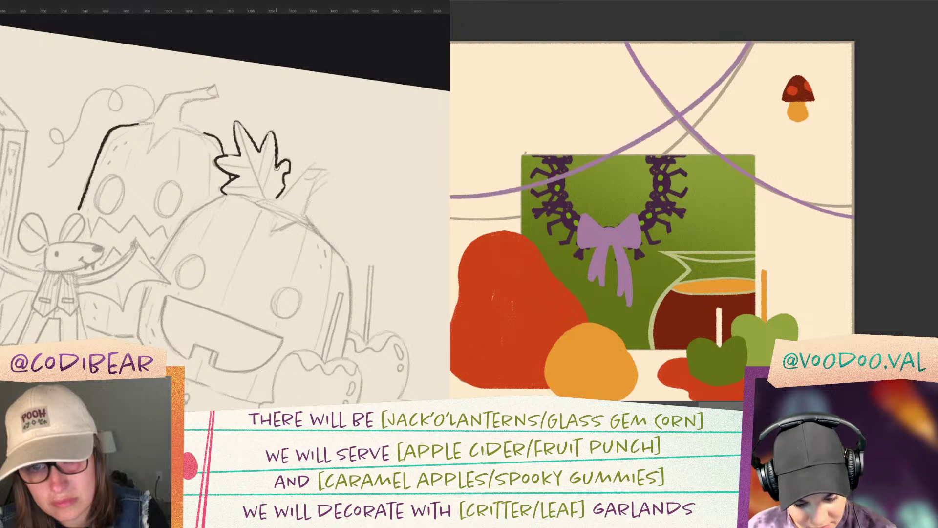
pyautogui.moveTo(38, 103); pyautogui.dragTo(109, 78)
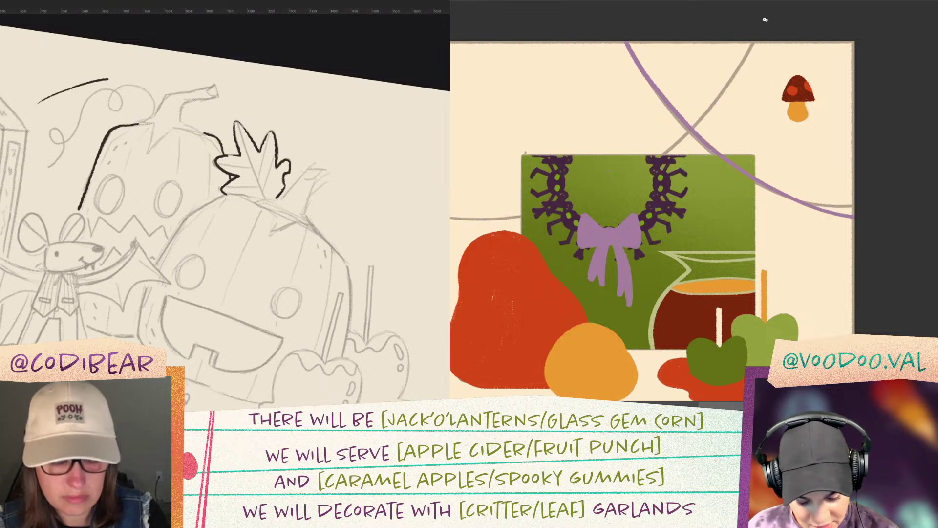
pyautogui.moveTo(15, 185); pyautogui.dragTo(106, 171)
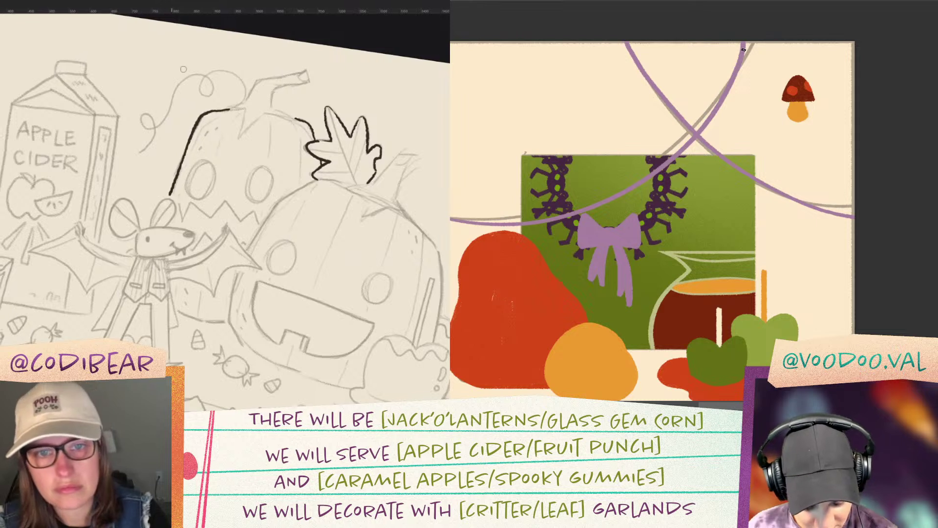
pyautogui.moveTo(699, 139); pyautogui.dragTo(637, 147)
# Step: Try inking the curly tendril that loops away from the back pumpkin's stem
pyautogui.moveTo(179, 88); pyautogui.dragTo(186, 110)
pyautogui.press('Return')
pyautogui.moveTo(777, 294); pyautogui.dragTo(810, 232)
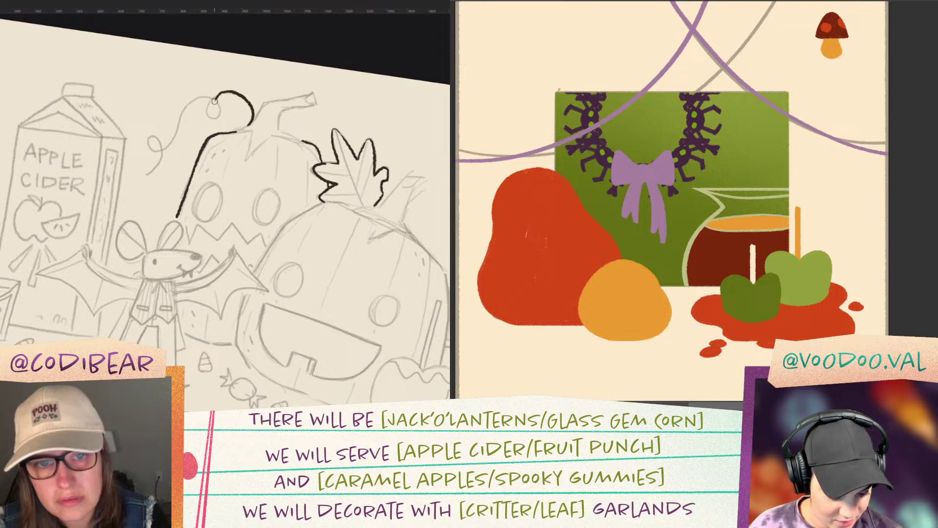
pyautogui.moveTo(246, 98)
pyautogui.mouseDown()
pyautogui.moveTo(211, 96)
pyautogui.moveTo(213, 118)
pyautogui.mouseUp()
pyautogui.moveTo(885, 192); pyautogui.dragTo(878, 224)
pyautogui.moveTo(213, 119); pyautogui.dragTo(217, 101)
pyautogui.moveTo(878, 224); pyautogui.dragTo(889, 203)
pyautogui.moveTo(216, 101); pyautogui.dragTo(193, 100)
pyautogui.moveTo(889, 202); pyautogui.dragTo(901, 185)
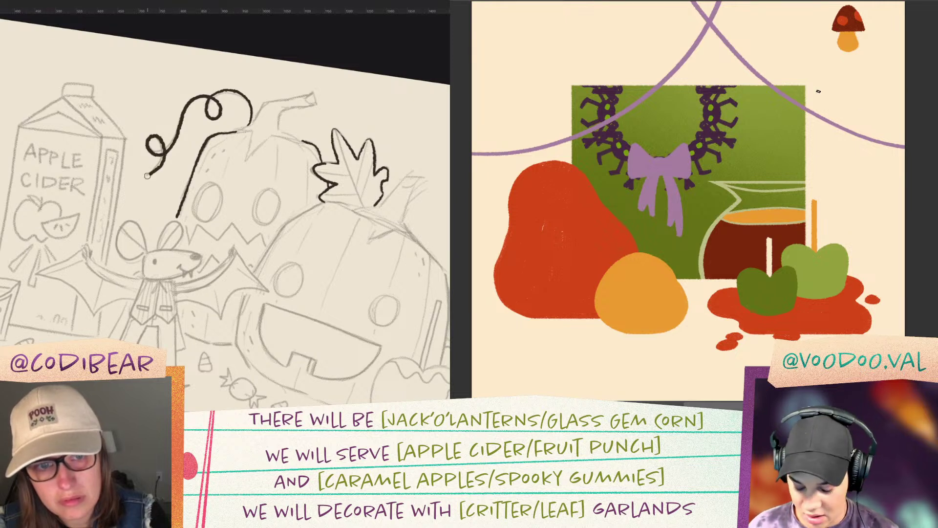
# Step: Scale down the spotted mushroom and hang it slightly tilted from the right end of the purple garland string
pyautogui.moveTo(847, 29)
pyautogui.mouseDown()
pyautogui.moveTo(850, 114)
pyautogui.moveTo(881, 169)
pyautogui.mouseUp()
pyautogui.hotkey('ctrl', 'z')
pyautogui.hotkey('ctrl', 't')
pyautogui.moveTo(32, 139); pyautogui.dragTo(52, 136)
pyautogui.moveTo(900, 199); pyautogui.dragTo(886, 178)
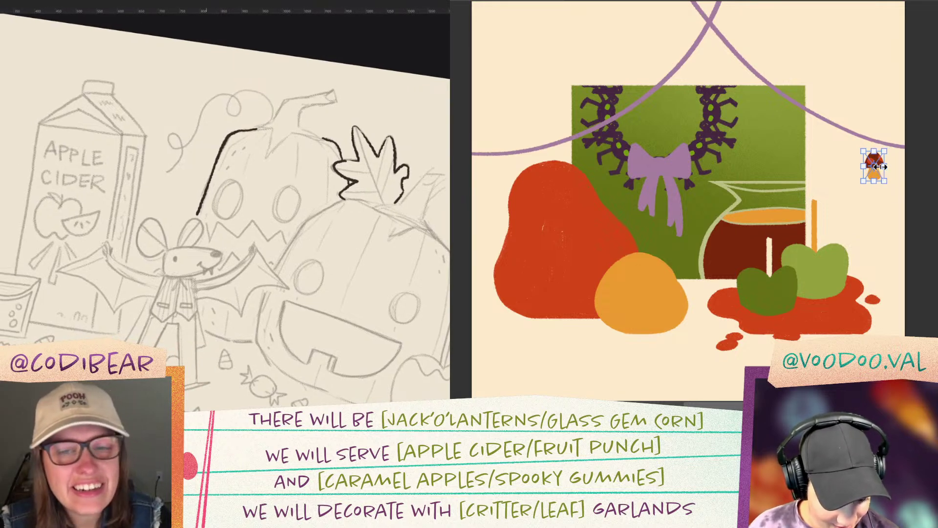
pyautogui.moveTo(880, 165)
pyautogui.mouseDown()
pyautogui.moveTo(885, 158)
pyautogui.moveTo(885, 181)
pyautogui.mouseUp()
pyautogui.hotkey('ctrl', 't')
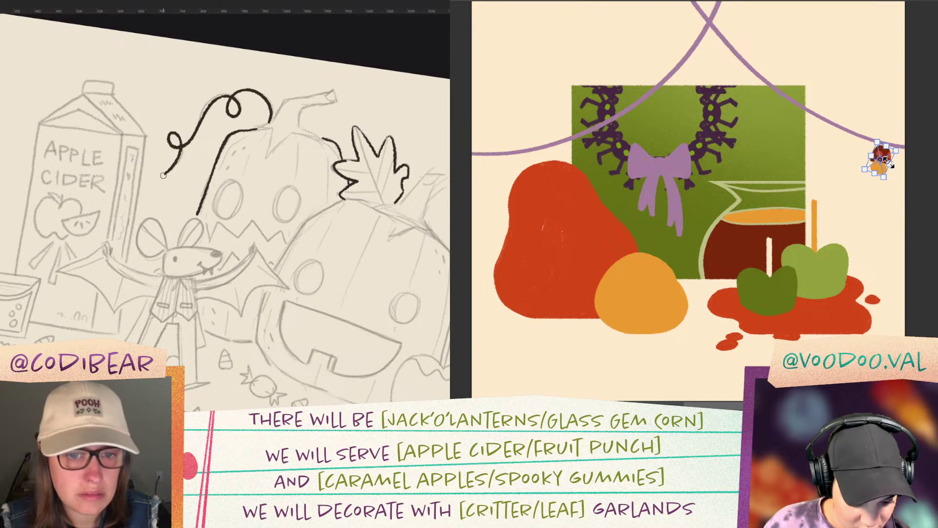
# Step: Place three more copies of the mushroom up the purple string from its right end, tilting each one to follow the curve
pyautogui.moveTo(887, 159); pyautogui.dragTo(799, 128)
pyautogui.moveTo(772, 101); pyautogui.dragTo(781, 105)
pyautogui.hotkey('ctrl', 't')
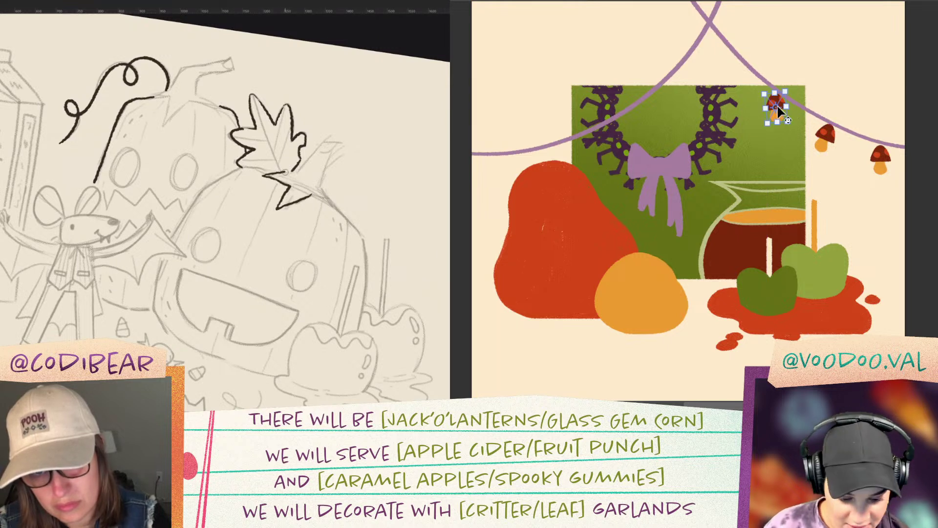
pyautogui.moveTo(780, 105); pyautogui.dragTo(742, 66)
pyautogui.moveTo(770, 96); pyautogui.dragTo(728, 104)
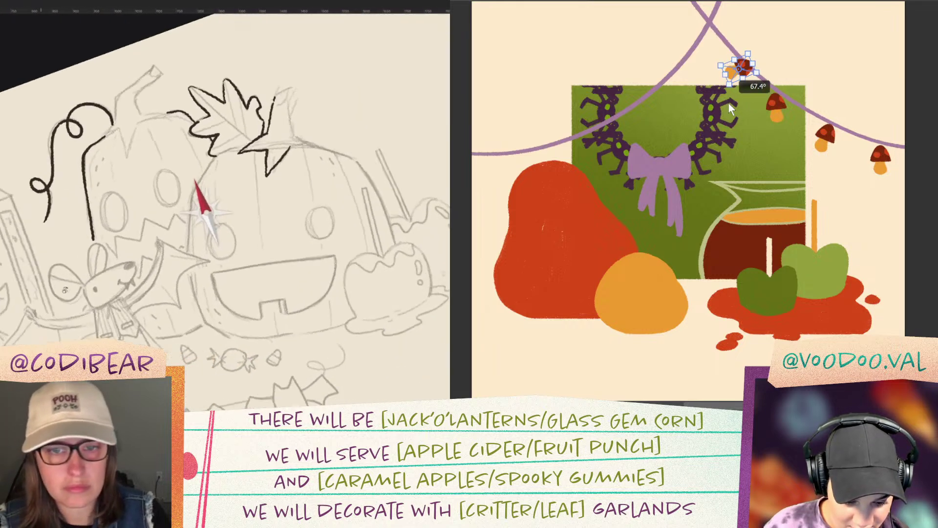
pyautogui.moveTo(750, 74); pyautogui.dragTo(743, 79)
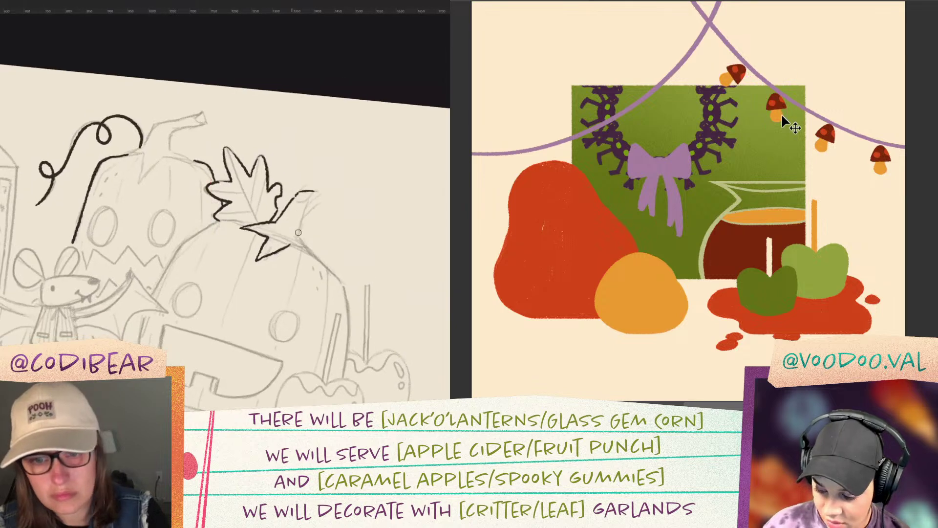
# Step: Hang two more mushroom copies on the same string, one at the crossing and one beside its upper end
pyautogui.moveTo(739, 96)
pyautogui.mouseDown()
pyautogui.moveTo(765, 97)
pyautogui.moveTo(719, 58)
pyautogui.moveTo(714, 33)
pyautogui.moveTo(719, 43)
pyautogui.moveTo(693, 14)
pyautogui.moveTo(719, 46)
pyautogui.moveTo(771, 65)
pyautogui.mouseUp()
pyautogui.moveTo(715, 45); pyautogui.dragTo(715, 42)
pyautogui.press('Return')
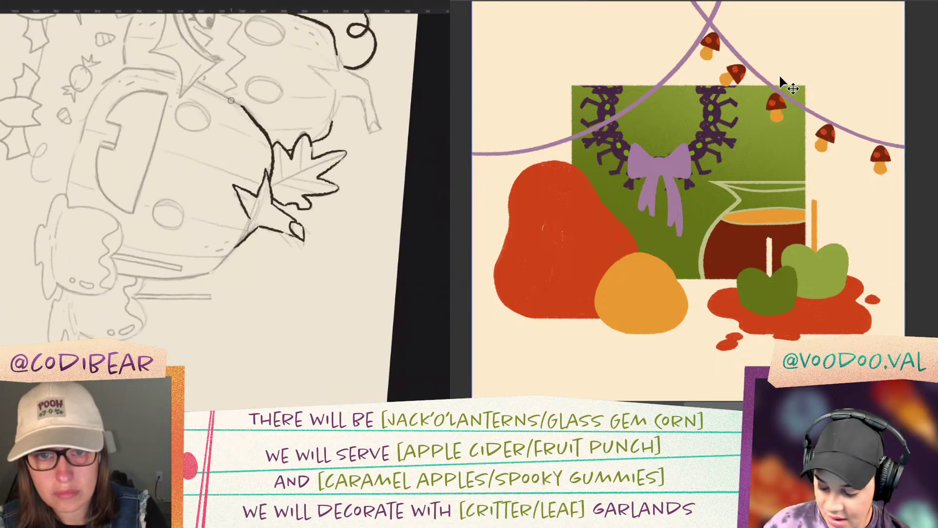
pyautogui.click(708, 43)
pyautogui.moveTo(715, 45); pyautogui.dragTo(690, 21)
pyautogui.moveTo(750, 38); pyautogui.dragTo(767, 21)
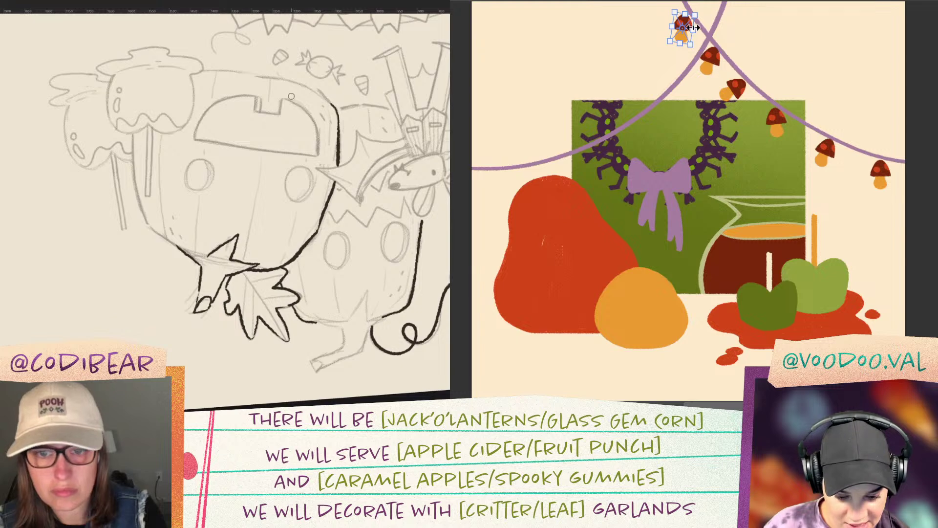
pyautogui.moveTo(684, 23); pyautogui.dragTo(685, 18)
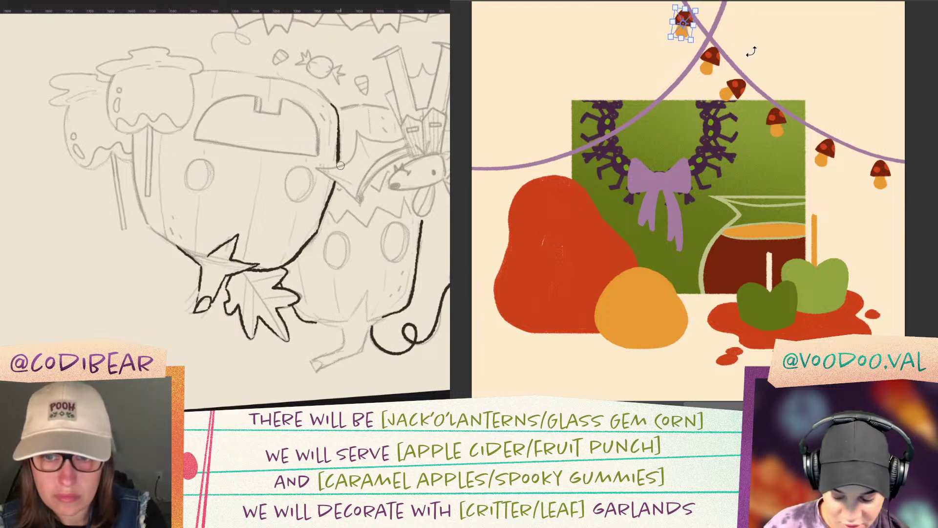
pyautogui.press('Return')
pyautogui.hotkey('ctrl', '-')
pyautogui.hotkey('ctrl', '=')
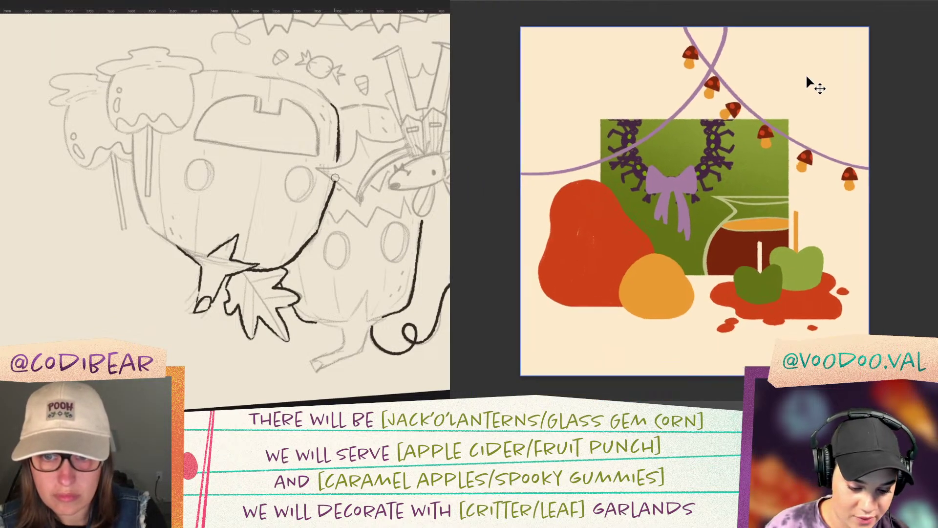
# Step: Ink the front pumpkin's lower edge, check the painting in grayscale, and finish positioning the topmost mushroom
pyautogui.press('r')
pyautogui.moveTo(136, 125); pyautogui.dragTo(282, 128)
pyautogui.hotkey('ctrl', 't')
pyautogui.hotkey('ctrl', 'y')
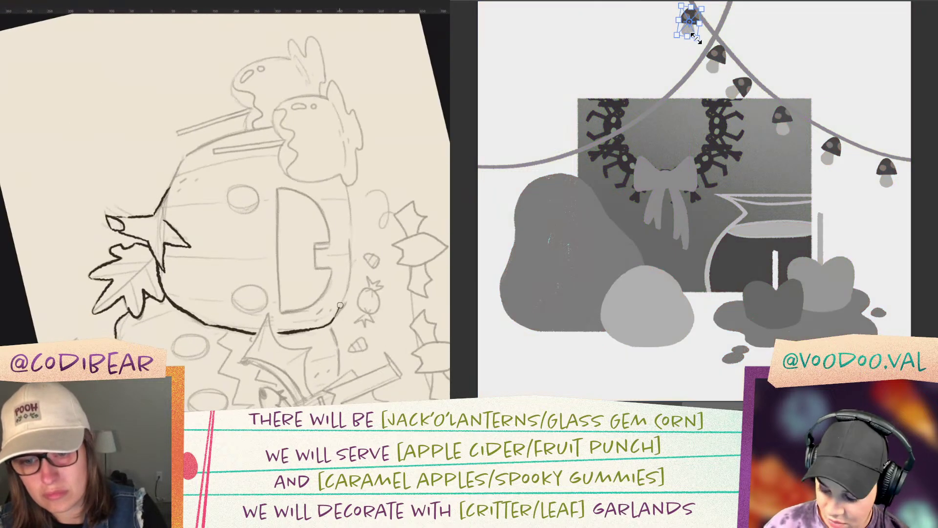
pyautogui.moveTo(348, 286); pyautogui.dragTo(351, 261)
pyautogui.hotkey('ctrl', 'y')
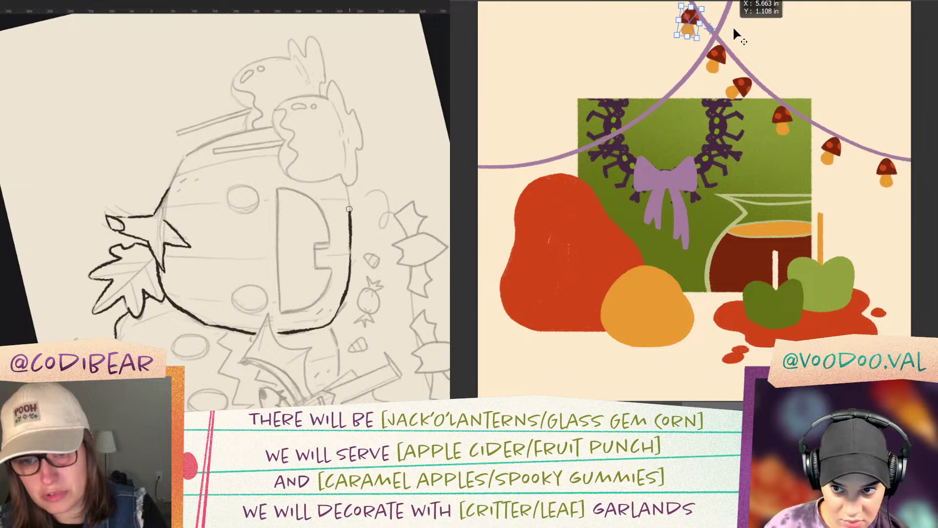
pyautogui.click(736, 18)
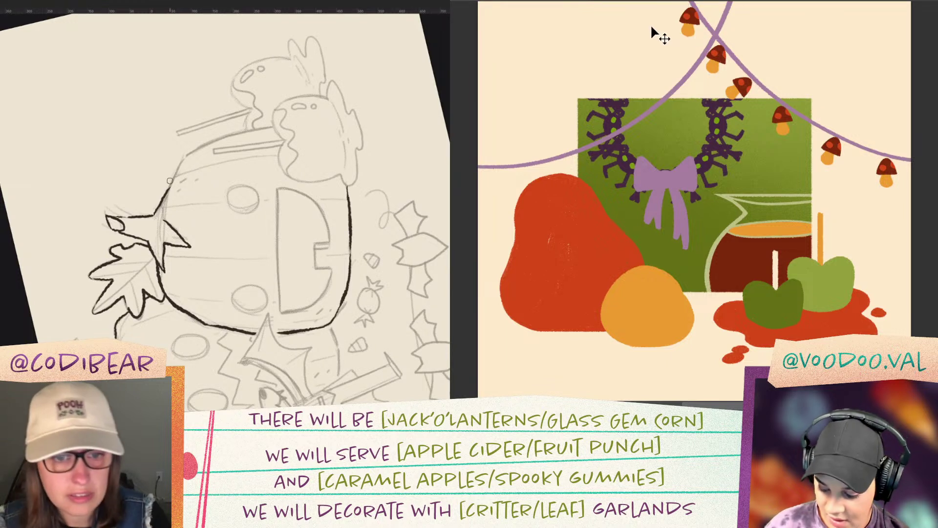
# Step: Copy the mushroom onto the other purple string, hanging one tilted copy near its upper end and another just below the crossing
pyautogui.moveTo(687, 20); pyautogui.dragTo(792, 25)
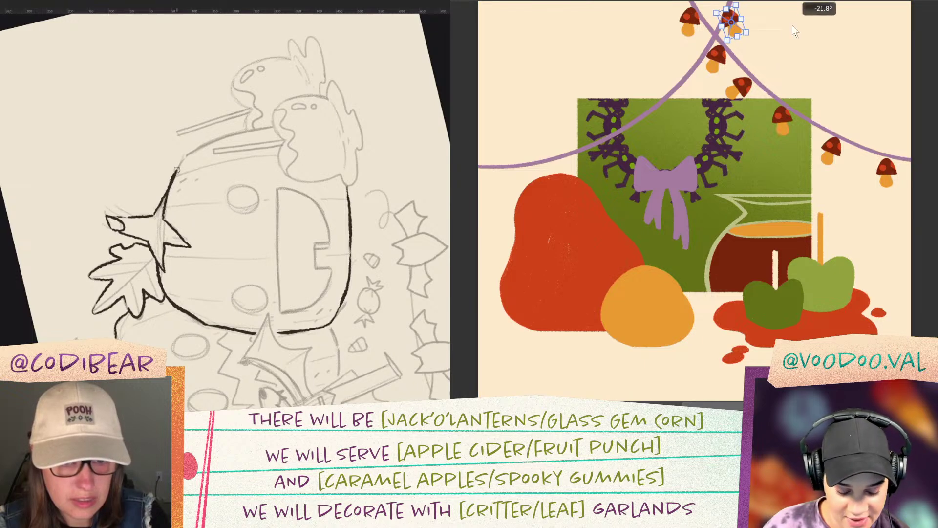
pyautogui.moveTo(736, 31); pyautogui.dragTo(739, 30)
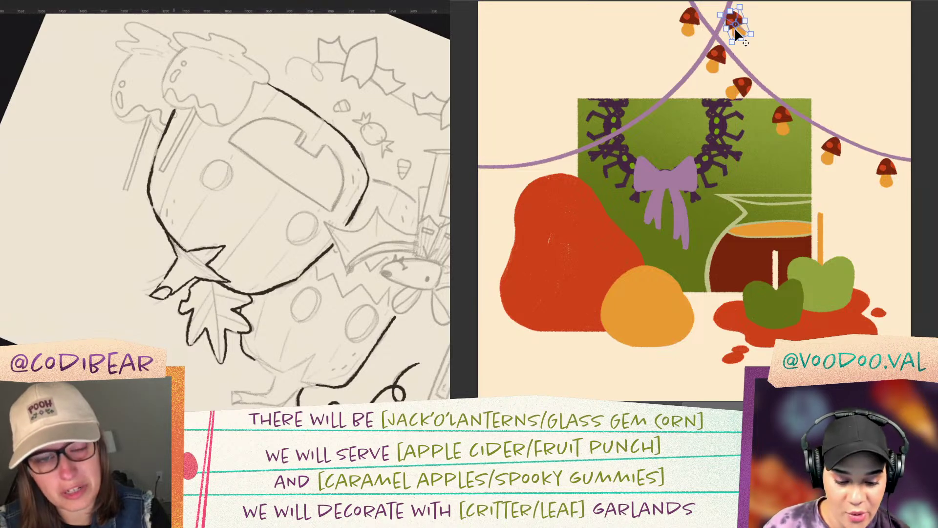
pyautogui.moveTo(740, 34); pyautogui.dragTo(702, 79)
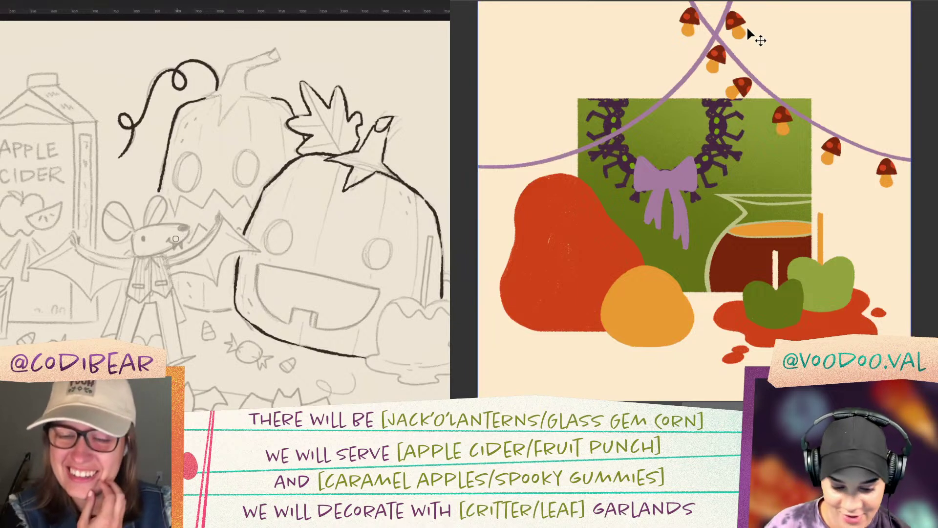
pyautogui.moveTo(740, 32); pyautogui.dragTo(691, 92)
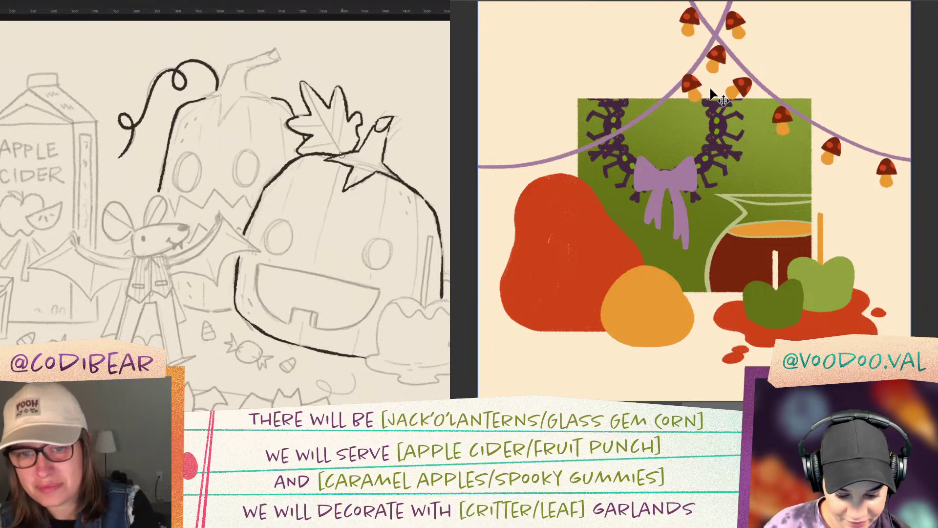
pyautogui.click(692, 88)
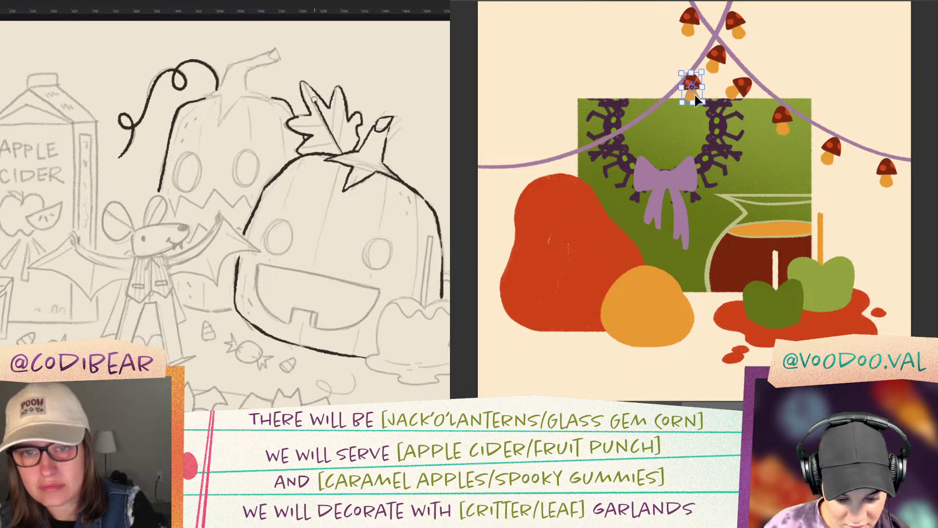
pyautogui.moveTo(691, 93); pyautogui.dragTo(698, 91)
pyautogui.press('Return')
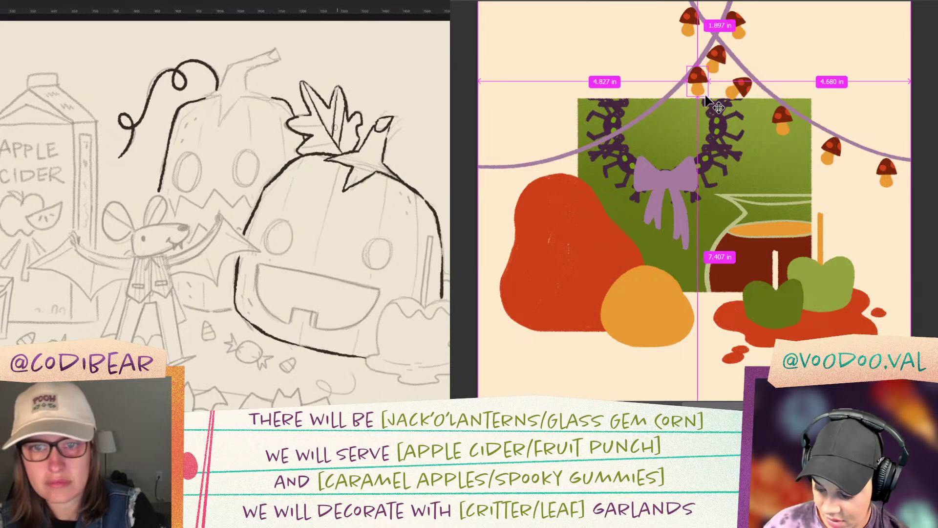
# Step: Continue the second string's garland with tilted mushroom copies across the green window and down to the red gourd
pyautogui.hotkey('ctrl', 't')
pyautogui.moveTo(703, 95); pyautogui.dragTo(668, 127)
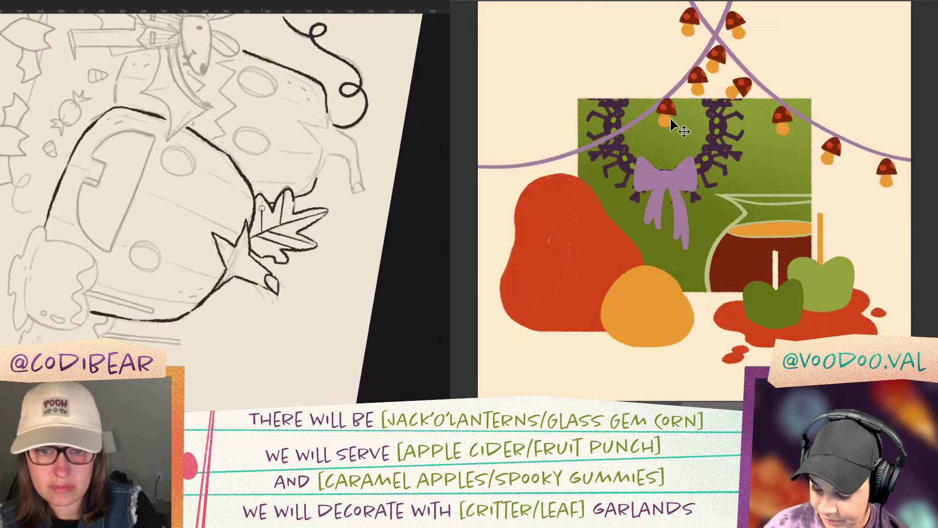
pyautogui.hotkey('ctrl', 't')
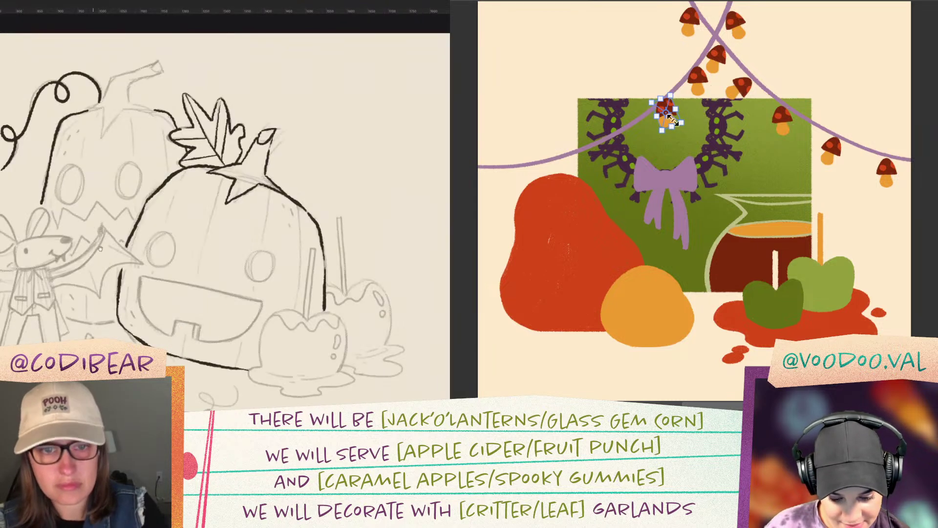
pyautogui.click(689, 118)
pyautogui.hotkey('ctrl', '=')
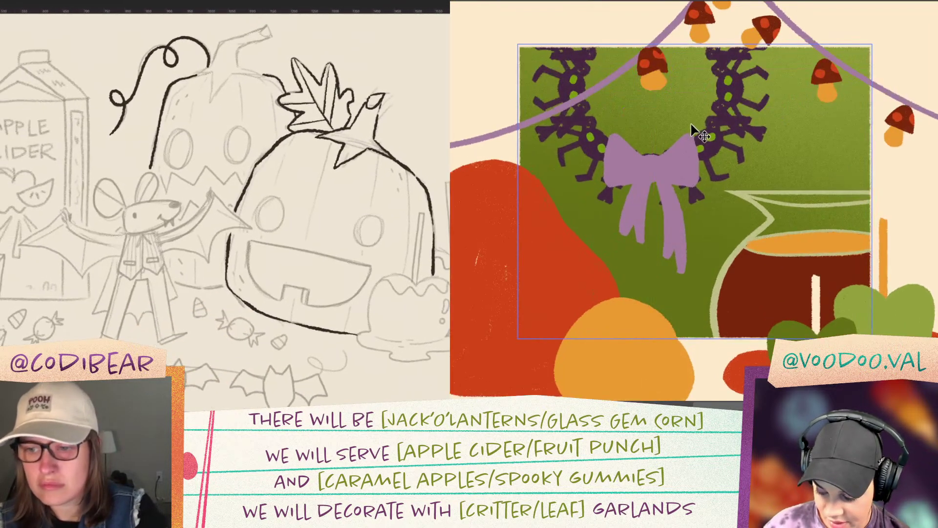
pyautogui.moveTo(670, 120); pyautogui.dragTo(743, 161)
pyautogui.click(731, 122)
pyautogui.moveTo(731, 121); pyautogui.dragTo(612, 232)
pyautogui.press('Return')
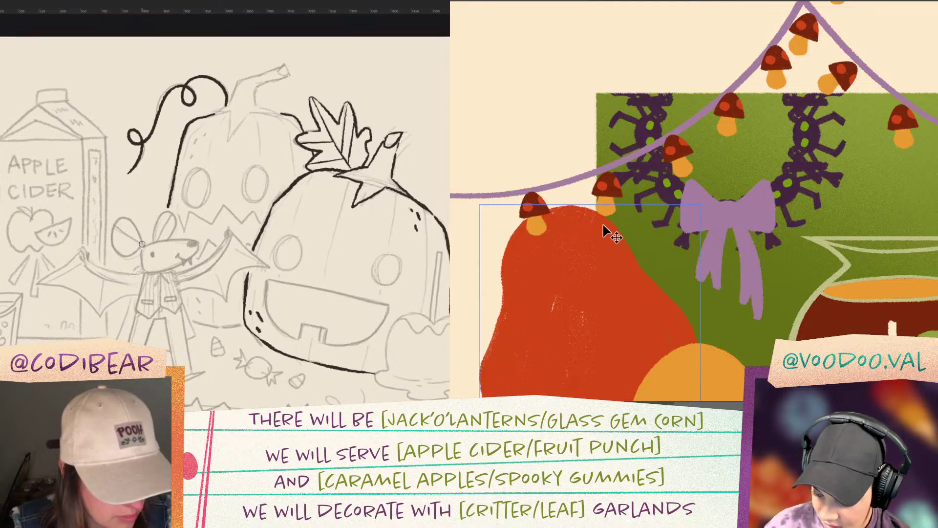
# Step: Hang the last mushroom copy at the second string's left end and review the finished garland at different scales
pyautogui.moveTo(540, 225); pyautogui.dragTo(474, 236)
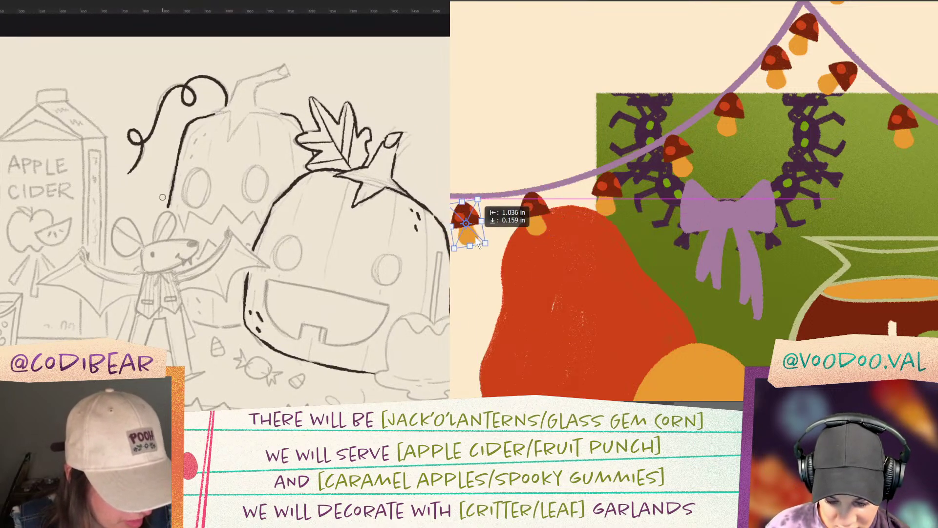
pyautogui.moveTo(542, 229); pyautogui.dragTo(566, 257)
pyautogui.press('Return')
pyautogui.hotkey('ctrl', '0')
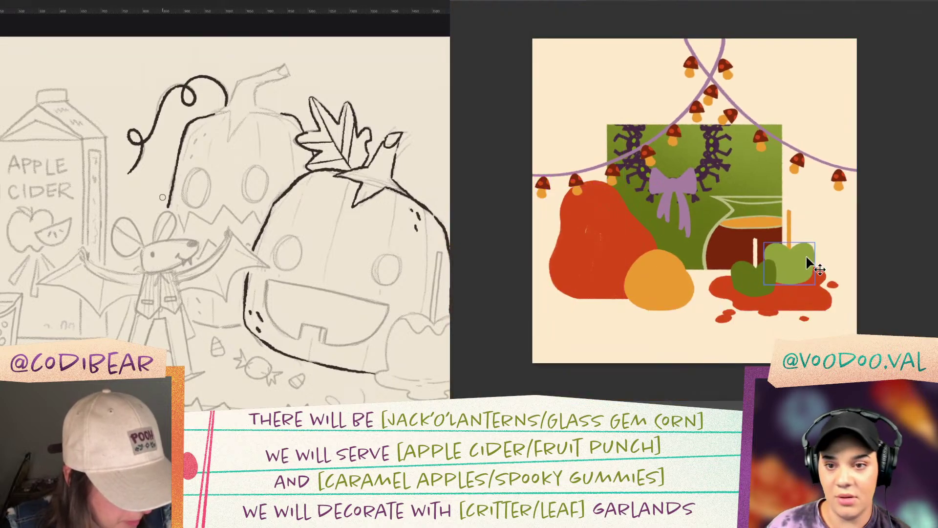
pyautogui.hotkey('ctrl', '-')
pyautogui.hotkey('ctrl', '-')
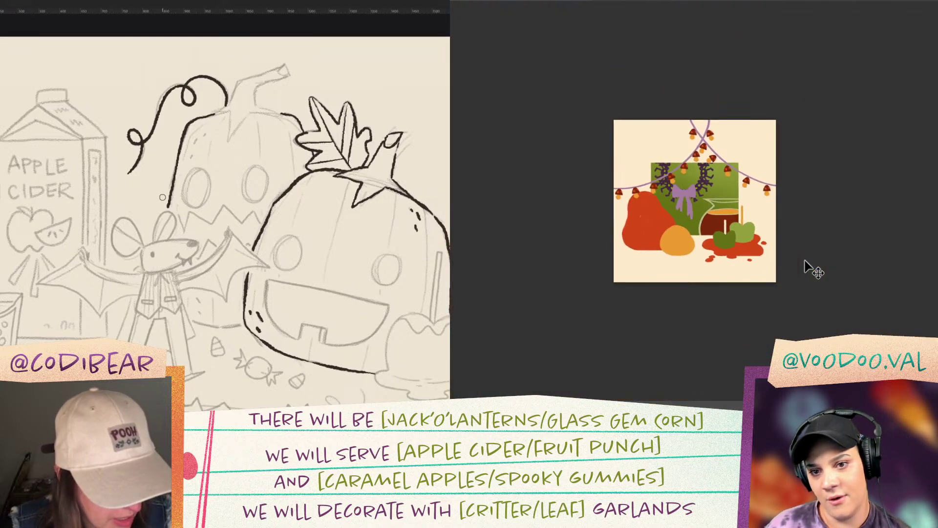
pyautogui.hotkey('ctrl', '+')
pyautogui.hotkey('ctrl', '+')
pyautogui.hotkey('ctrl', '+')
pyautogui.hotkey('ctrl', '+')
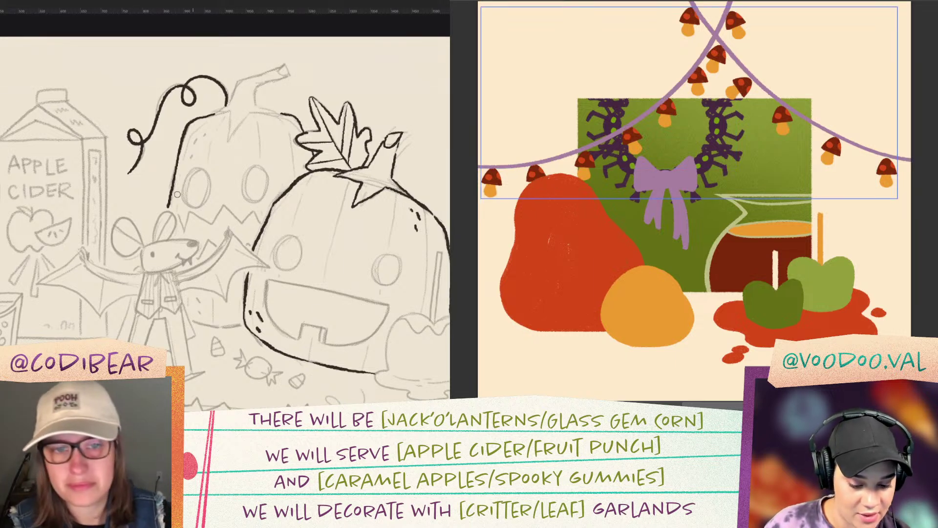
# Step: Add a new layer to the painting and ink the pointed base of the back pumpkin's stem
pyautogui.moveTo(174, 224); pyautogui.dragTo(169, 244)
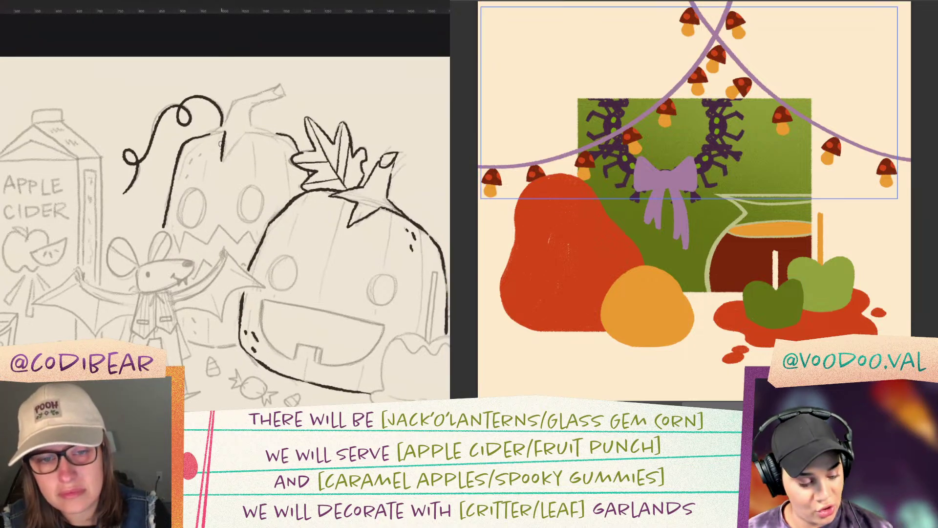
pyautogui.hotkey('ctrl', 'shift', 'n')
pyautogui.press('Return')
pyautogui.hotkey('ctrl', 'z')
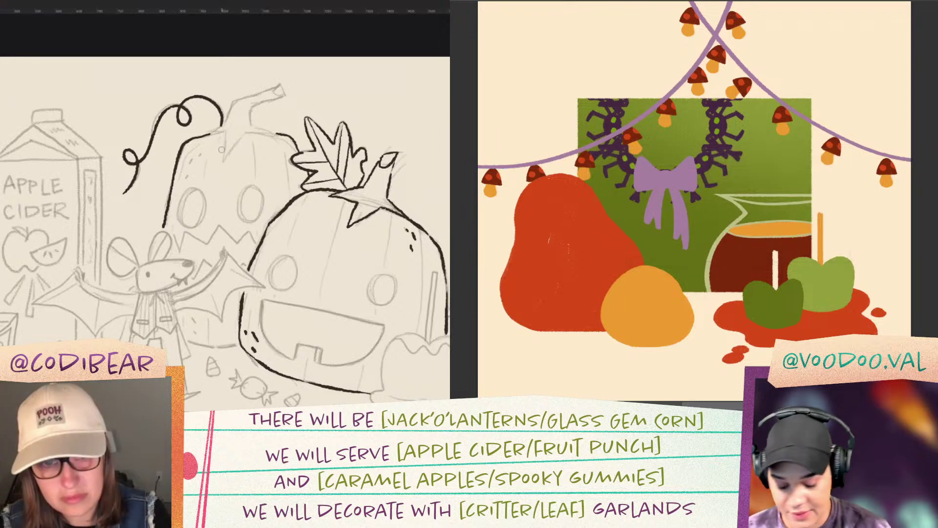
pyautogui.hotkey('ctrl', '+')
pyautogui.moveTo(802, 329); pyautogui.dragTo(892, 141)
pyautogui.moveTo(225, 131); pyautogui.dragTo(221, 158)
# Step: Try a straight horizontal line in the wreath's dark purple across the cream area below the red and orange gourds
pyautogui.scroll(-5, 830, 79)
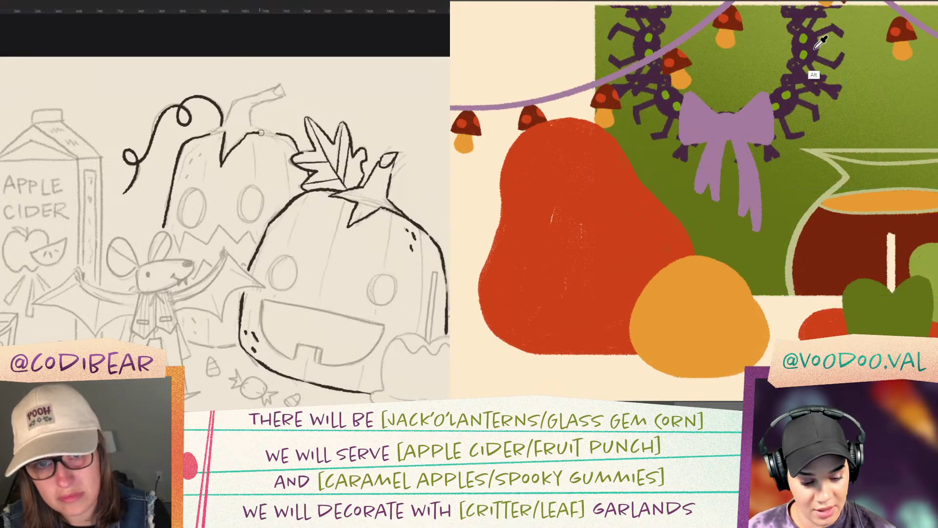
pyautogui.moveTo(751, 334); pyautogui.dragTo(833, 145)
pyautogui.hotkey('ctrl', 'z')
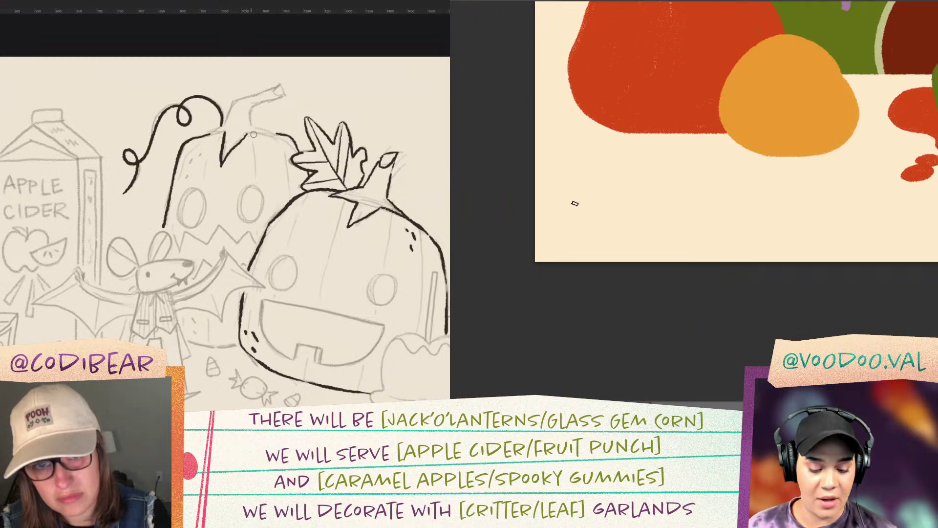
pyautogui.moveTo(576, 204); pyautogui.dragTo(858, 207)
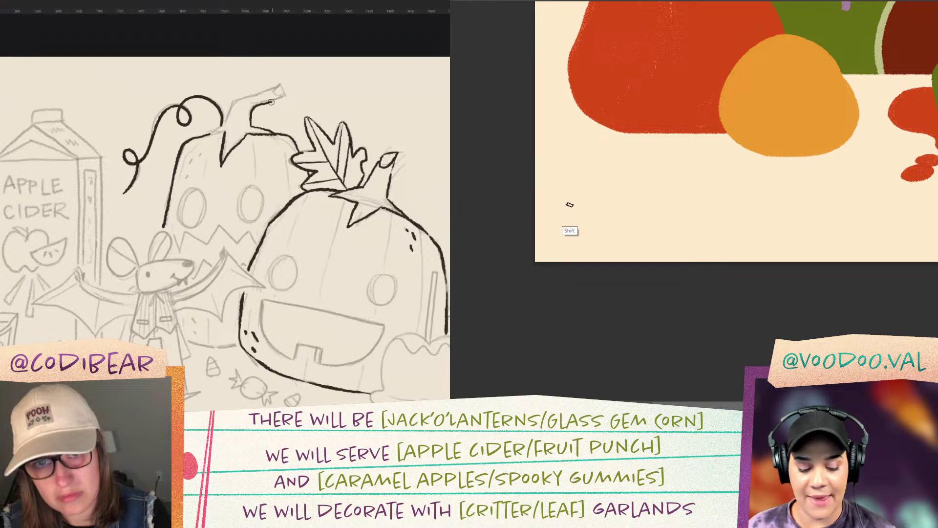
pyautogui.moveTo(569, 203); pyautogui.dragTo(850, 206)
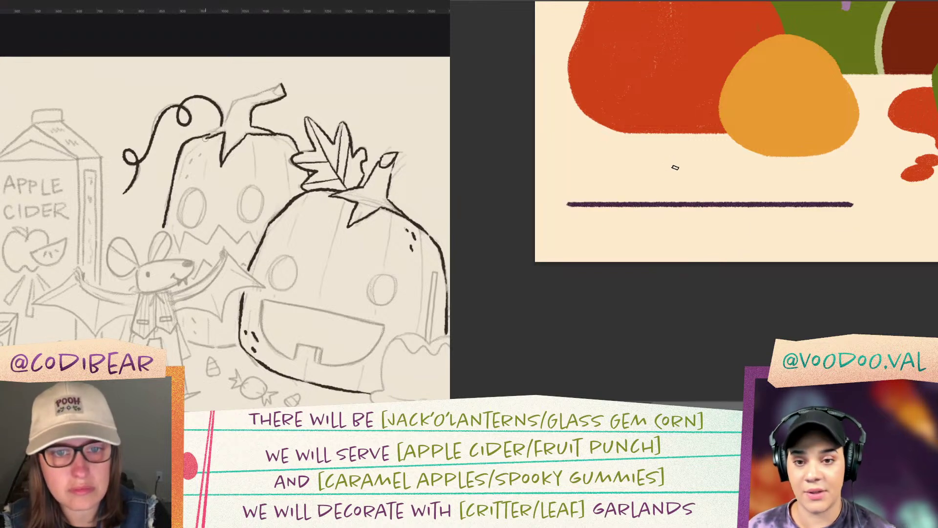
pyautogui.moveTo(678, 142); pyautogui.dragTo(687, 253)
pyautogui.hotkey('ctrl', 'z')
pyautogui.hotkey('ctrl', 'z')
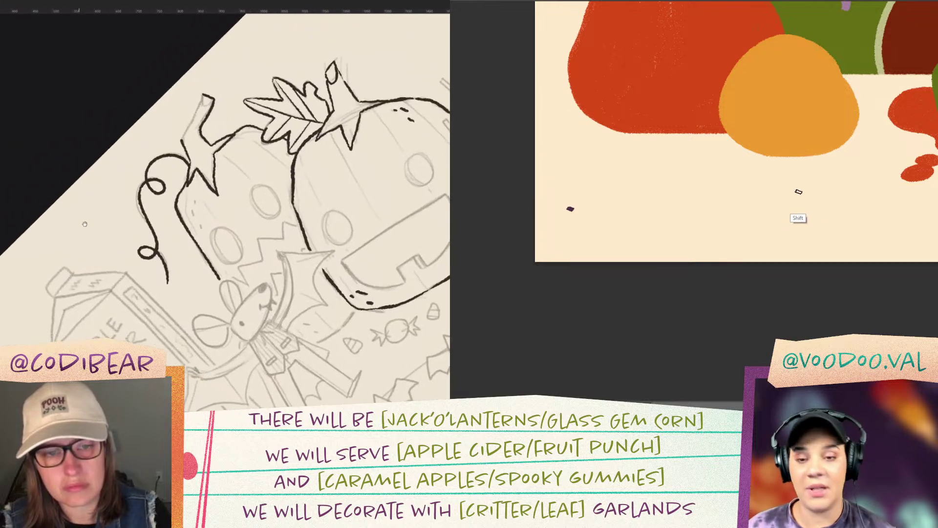
# Step: Try joining two points with a slightly rising straight brush line below the gourds
pyautogui.keyDown('shift'); pyautogui.click(817, 191); pyautogui.keyUp('shift')
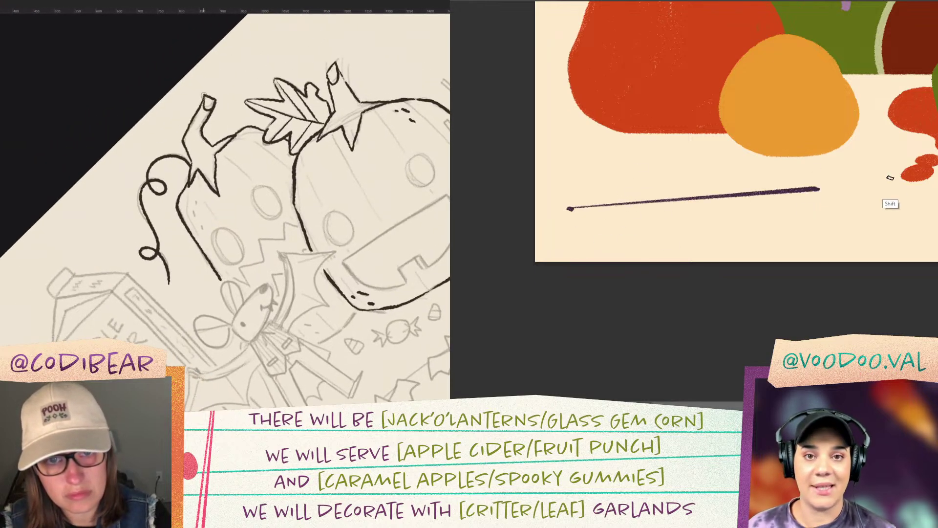
pyautogui.hotkey('ctrl', 'z')
pyautogui.hotkey('ctrl', 'z')
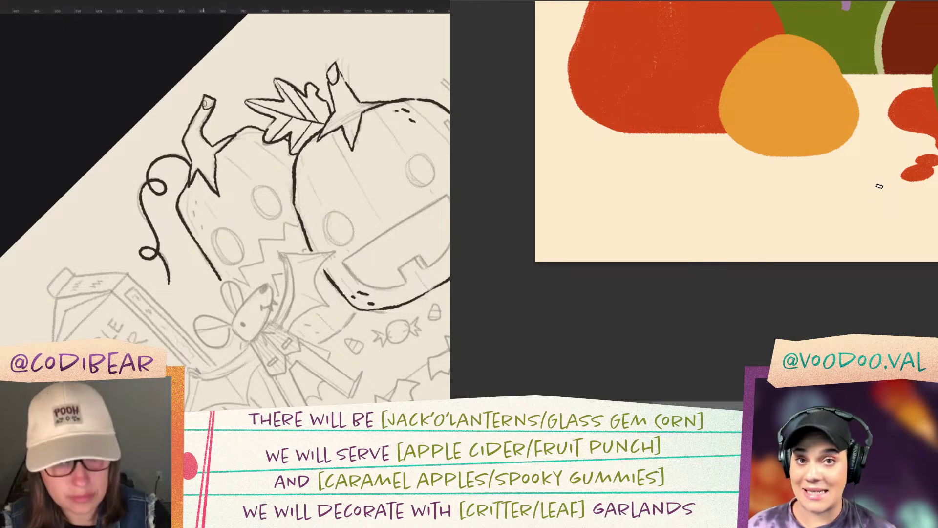
# Step: Try joining a chain of points with straight dark purple brush lines across the gourds and the cream area below them
pyautogui.click(577, 205)
pyautogui.keyDown('shift'); pyautogui.click(710, 235); pyautogui.keyUp('shift')
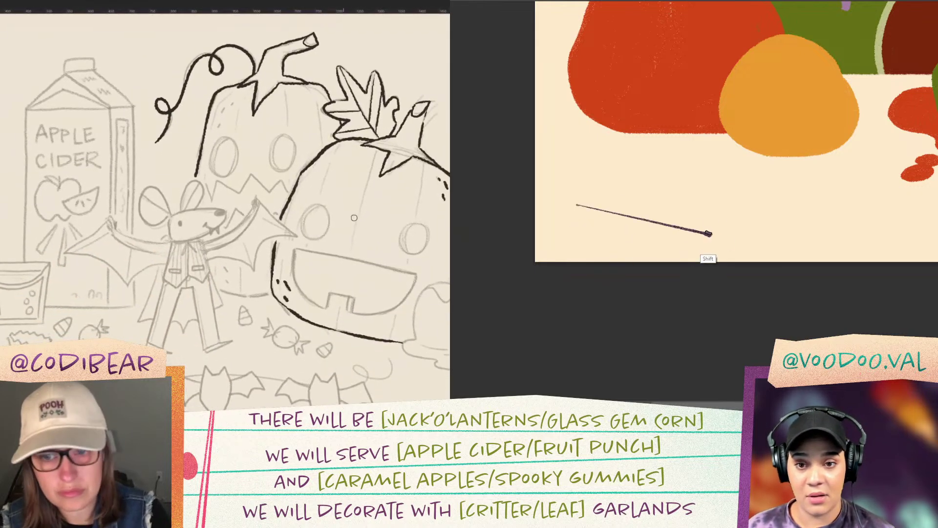
pyautogui.keyDown('shift'); pyautogui.click(826, 193); pyautogui.keyUp('shift')
pyautogui.keyDown('shift'); pyautogui.click(662, 154); pyautogui.keyUp('shift')
pyautogui.keyDown('shift'); pyautogui.click(690, 55); pyautogui.keyUp('shift')
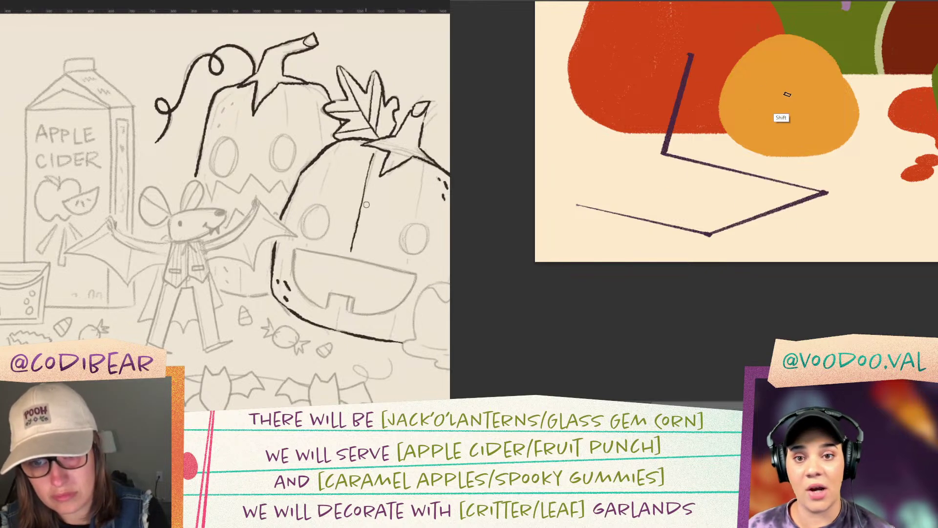
pyautogui.keyDown('shift'); pyautogui.click(820, 115); pyautogui.keyUp('shift')
pyautogui.keyDown('shift'); pyautogui.click(893, 208); pyautogui.keyUp('shift')
pyautogui.keyDown('shift'); pyautogui.click(662, 185); pyautogui.keyUp('shift')
pyautogui.keyDown('shift'); pyautogui.click(604, 110); pyautogui.keyUp('shift')
pyautogui.keyDown('shift'); pyautogui.click(634, 43); pyautogui.keyUp('shift')
pyautogui.keyDown('shift'); pyautogui.click(586, 173); pyautogui.keyUp('shift')
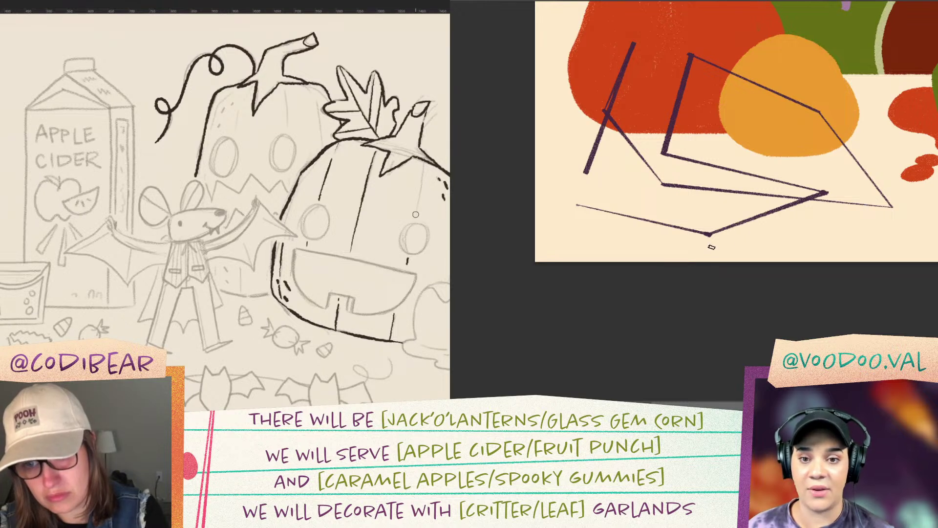
# Step: Undo all the straight test lines drawn across the gourds
pyautogui.hotkey('ctrl', 'z')
pyautogui.hotkey('ctrl', 'z')
pyautogui.hotkey('ctrl', 'z')
pyautogui.hotkey('ctrl', 'z')
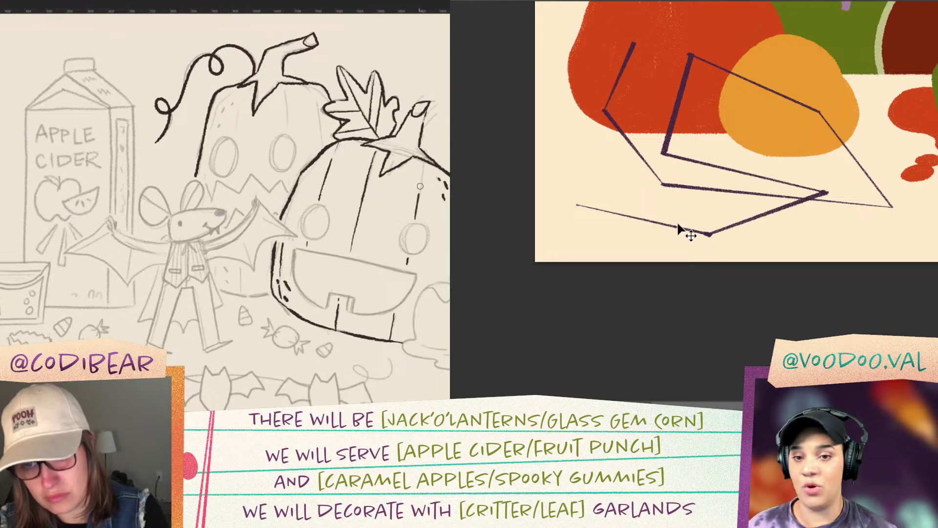
pyautogui.hotkey('ctrl', 'z')
pyautogui.hotkey('ctrl', 'z')
pyautogui.hotkey('ctrl', 'z')
pyautogui.hotkey('ctrl', 'z')
pyautogui.hotkey('ctrl', 'z')
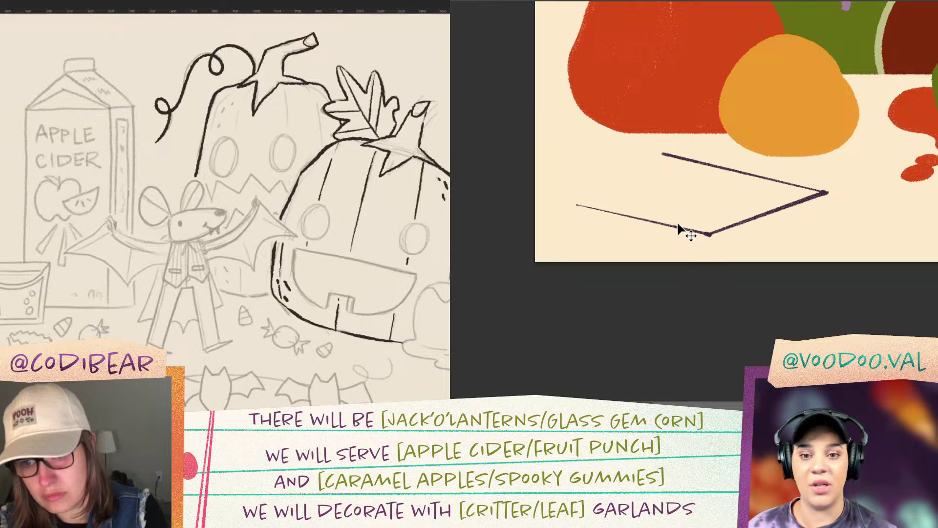
pyautogui.hotkey('ctrl', 'z')
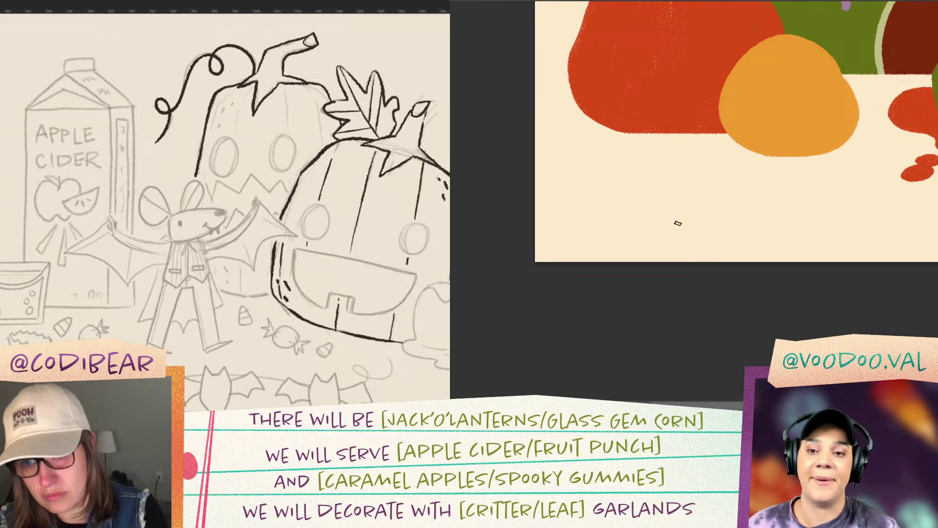
# Step: Paint the red gourd's left outline, a rib curving down from its top and two filled oval eyes in dark red
pyautogui.moveTo(867, 142); pyautogui.dragTo(781, 320)
pyautogui.moveTo(856, 196)
pyautogui.mouseDown()
pyautogui.moveTo(848, 288)
pyautogui.moveTo(865, 220)
pyautogui.moveTo(862, 234)
pyautogui.mouseUp()
pyautogui.moveTo(748, 301); pyautogui.dragTo(821, 240)
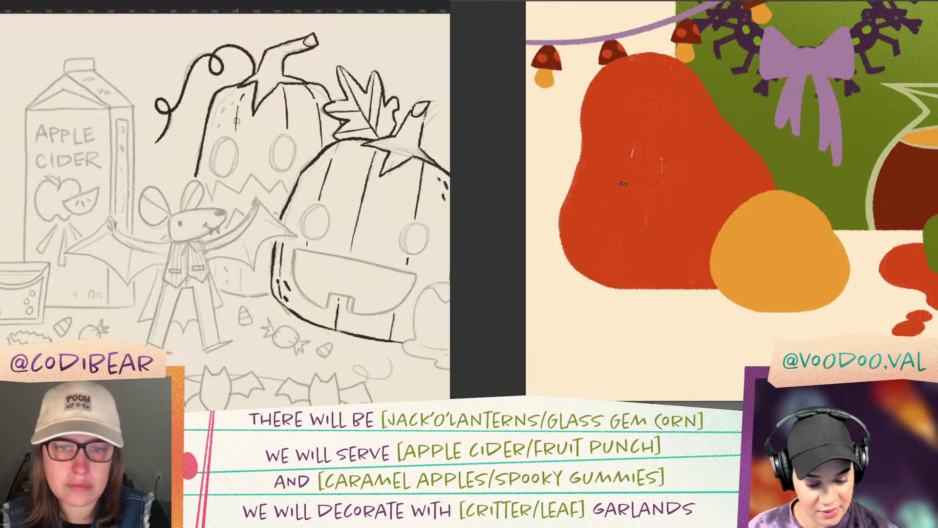
pyautogui.moveTo(612, 61)
pyautogui.mouseDown()
pyautogui.moveTo(582, 114)
pyautogui.moveTo(587, 155)
pyautogui.moveTo(584, 142)
pyautogui.moveTo(560, 253)
pyautogui.moveTo(587, 162)
pyautogui.moveTo(588, 266)
pyautogui.moveTo(565, 249)
pyautogui.moveTo(623, 286)
pyautogui.mouseUp()
pyautogui.moveTo(621, 59)
pyautogui.mouseDown()
pyautogui.moveTo(602, 107)
pyautogui.moveTo(614, 147)
pyautogui.mouseUp()
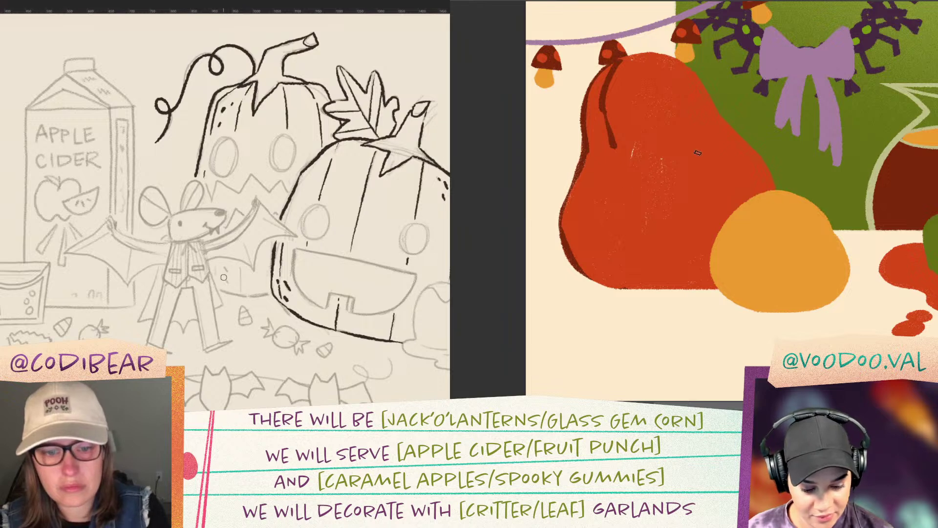
pyautogui.moveTo(616, 147)
pyautogui.mouseDown()
pyautogui.moveTo(620, 172)
pyautogui.moveTo(648, 150)
pyautogui.moveTo(623, 145)
pyautogui.moveTo(624, 167)
pyautogui.moveTo(638, 148)
pyautogui.mouseUp()
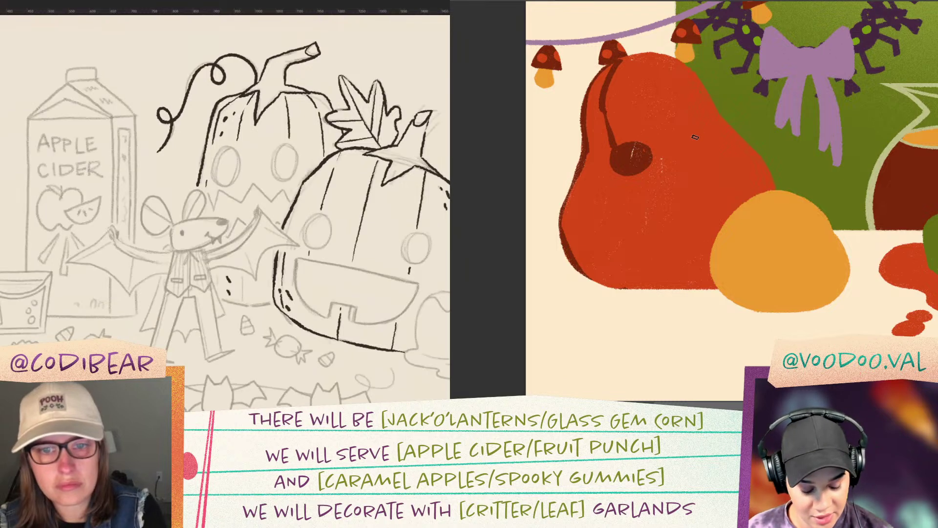
pyautogui.moveTo(695, 124); pyautogui.dragTo(698, 138)
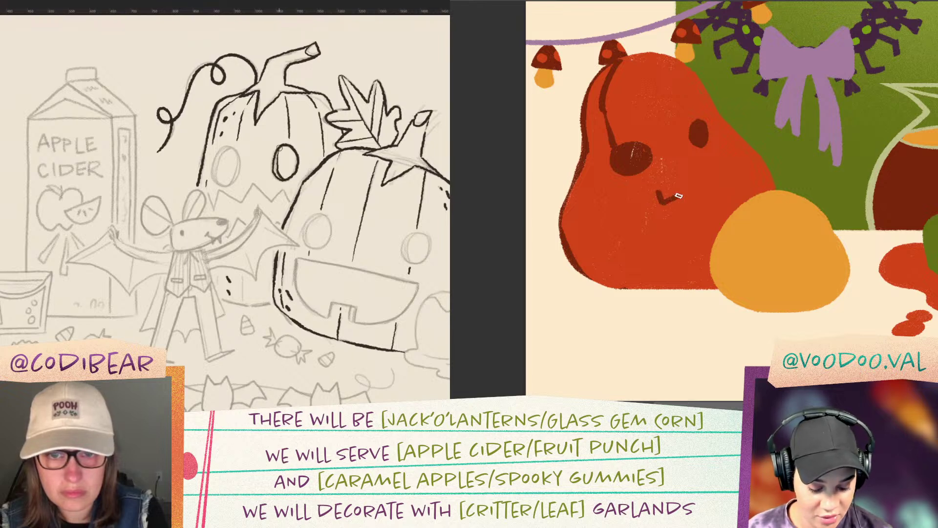
# Step: Paint and fill a wide, slanted dark red jack-o'-lantern grin with square teeth on the red gourd
pyautogui.moveTo(679, 194)
pyautogui.mouseDown()
pyautogui.moveTo(676, 185)
pyautogui.moveTo(721, 158)
pyautogui.mouseUp()
pyautogui.moveTo(657, 191)
pyautogui.mouseDown()
pyautogui.moveTo(694, 218)
pyautogui.moveTo(706, 210)
pyautogui.moveTo(704, 196)
pyautogui.moveTo(714, 188)
pyautogui.moveTo(718, 197)
pyautogui.moveTo(719, 159)
pyautogui.moveTo(725, 191)
pyautogui.mouseUp()
pyautogui.moveTo(653, 201)
pyautogui.mouseDown()
pyautogui.moveTo(638, 203)
pyautogui.moveTo(672, 211)
pyautogui.moveTo(684, 202)
pyautogui.mouseUp()
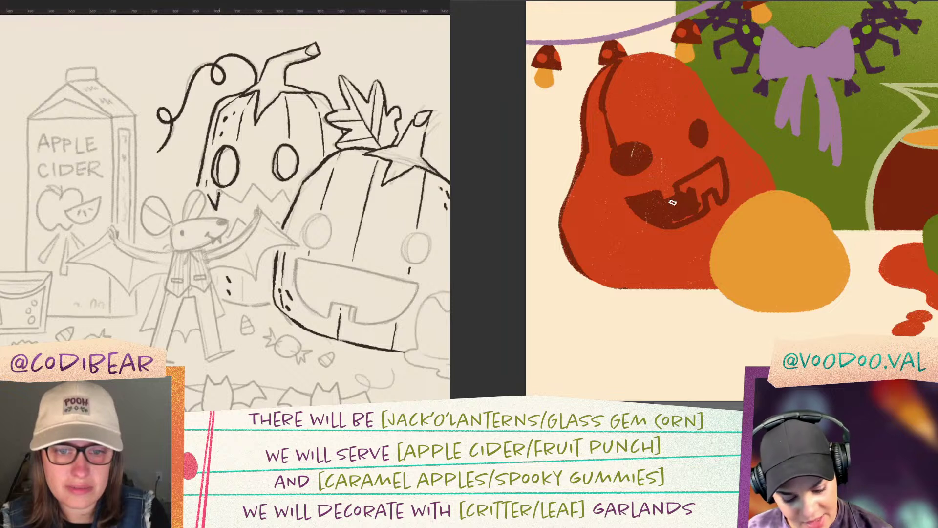
pyautogui.moveTo(692, 188)
pyautogui.mouseDown()
pyautogui.moveTo(698, 198)
pyautogui.moveTo(700, 178)
pyautogui.moveTo(688, 188)
pyautogui.moveTo(714, 184)
pyautogui.mouseUp()
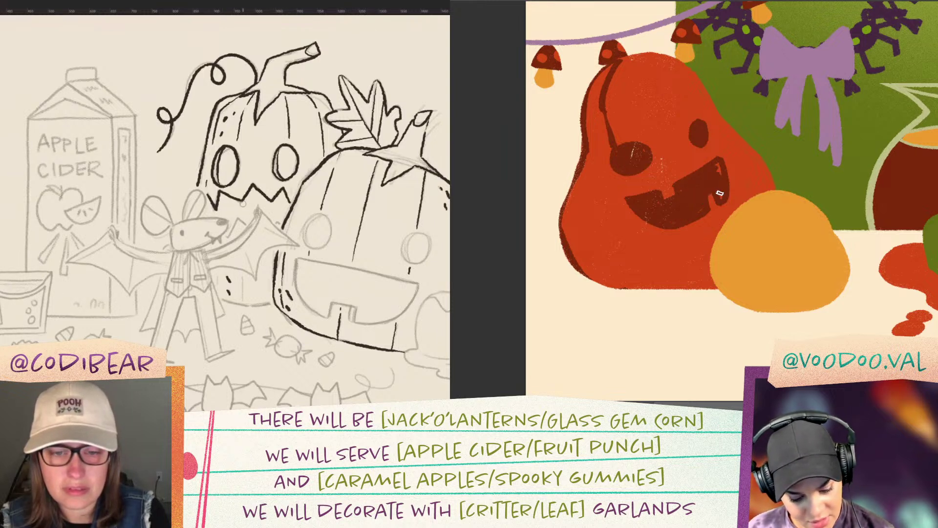
# Step: Paint curved dark red ribs above and below the gourd's face and outline its right edge
pyautogui.moveTo(616, 181)
pyautogui.mouseDown()
pyautogui.moveTo(600, 208)
pyautogui.moveTo(616, 271)
pyautogui.moveTo(634, 283)
pyautogui.moveTo(622, 285)
pyautogui.moveTo(600, 244)
pyautogui.moveTo(627, 285)
pyautogui.mouseUp()
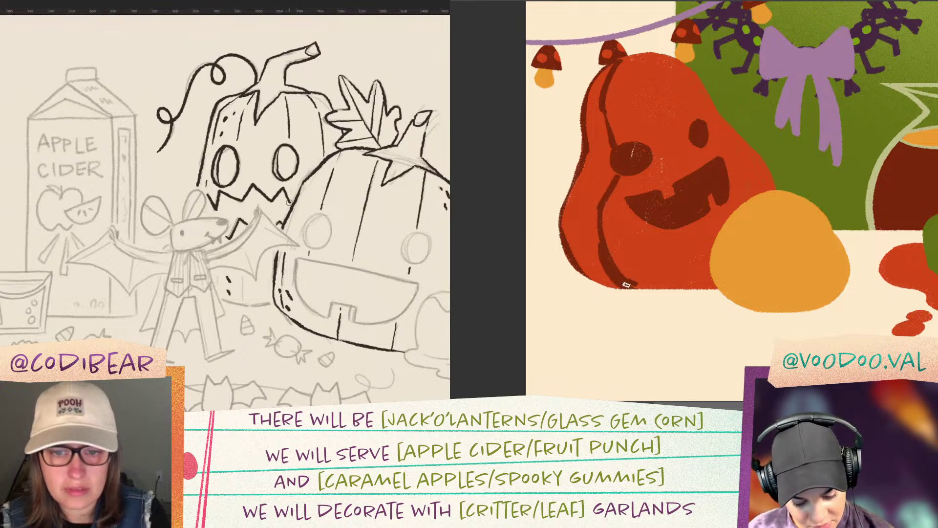
pyautogui.moveTo(642, 173)
pyautogui.mouseDown()
pyautogui.moveTo(649, 243)
pyautogui.moveTo(674, 288)
pyautogui.mouseUp()
pyautogui.moveTo(100, 222); pyautogui.dragTo(89, 188)
pyautogui.moveTo(677, 288)
pyautogui.mouseDown()
pyautogui.moveTo(673, 226)
pyautogui.moveTo(639, 287)
pyautogui.mouseUp()
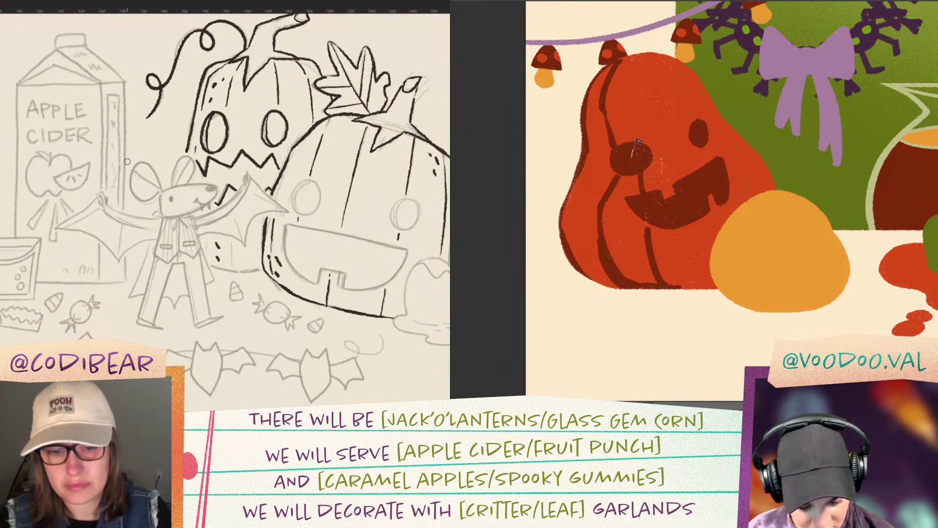
pyautogui.moveTo(637, 146)
pyautogui.mouseDown()
pyautogui.moveTo(625, 57)
pyautogui.moveTo(692, 112)
pyautogui.moveTo(716, 148)
pyautogui.mouseUp()
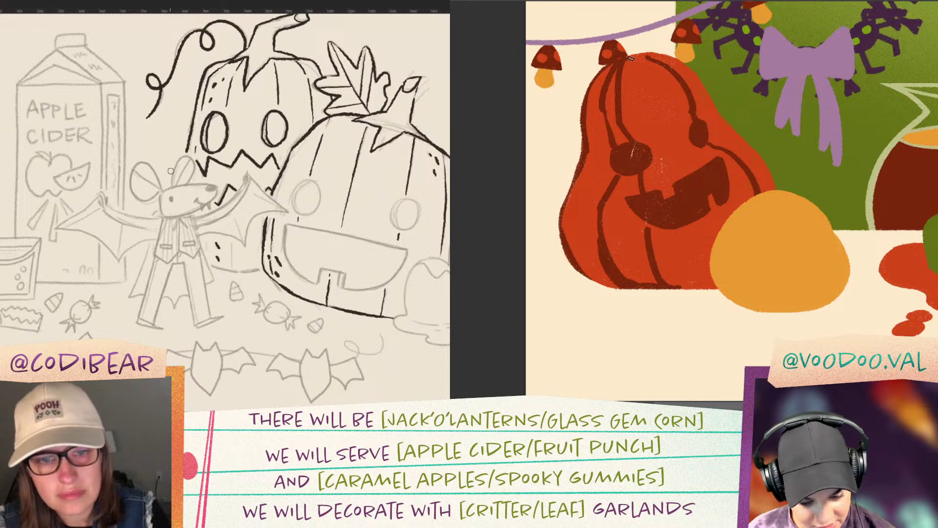
pyautogui.moveTo(631, 57); pyautogui.dragTo(675, 151)
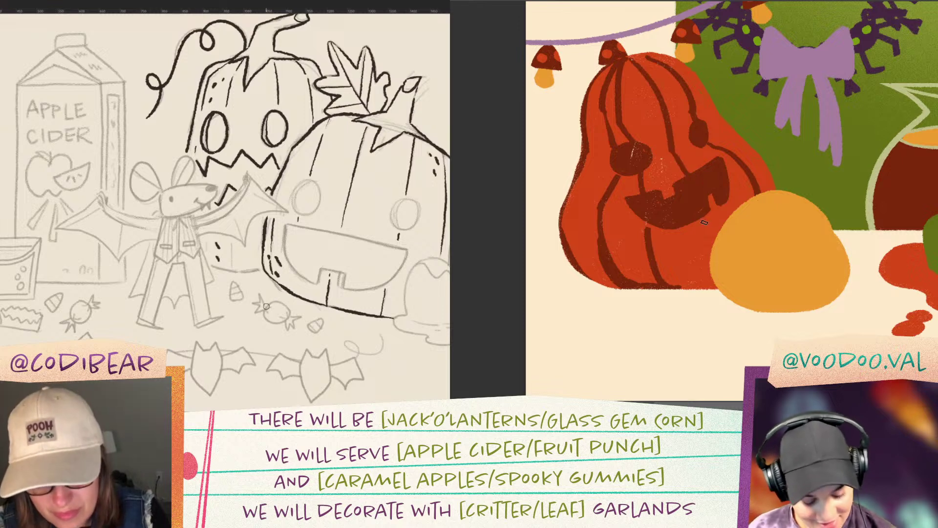
pyautogui.moveTo(703, 220); pyautogui.dragTo(715, 247)
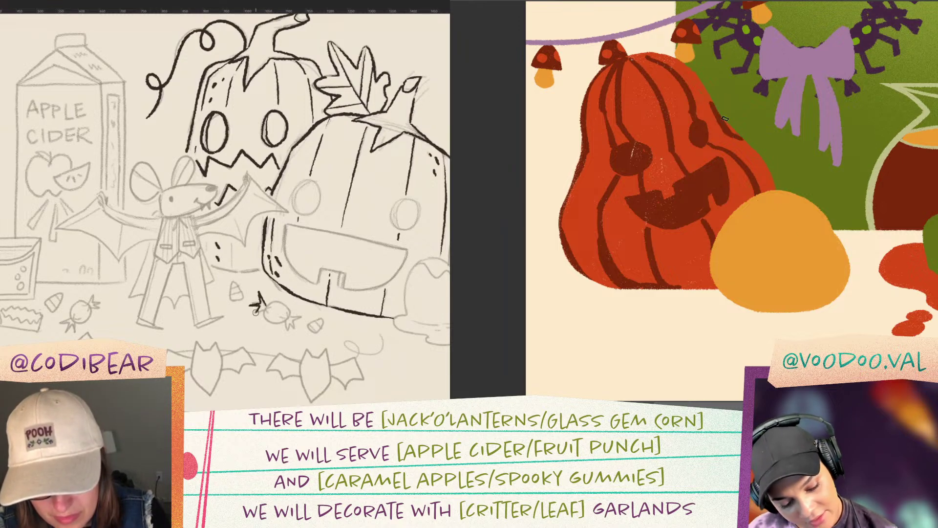
pyautogui.moveTo(744, 139); pyautogui.dragTo(774, 189)
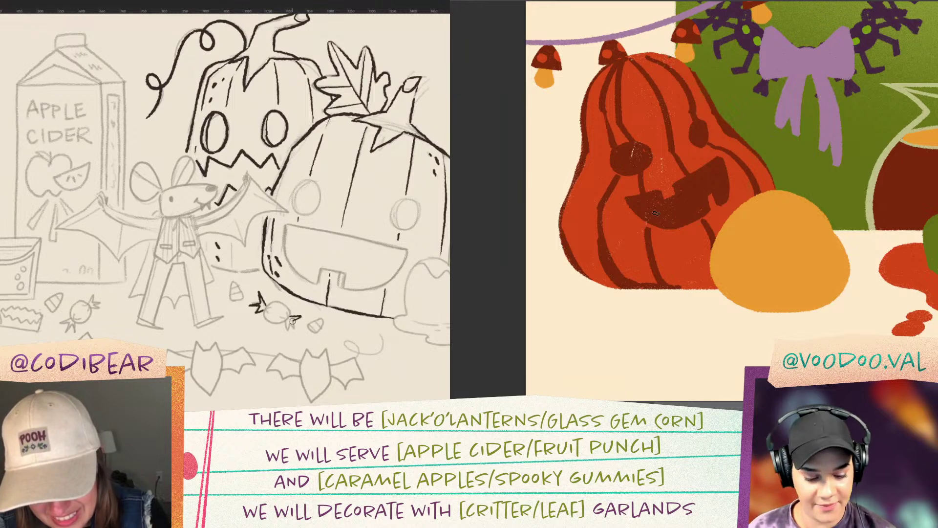
# Step: Ink the lower-right wrapper end of the candy before the front pumpkin and add short creases at the red gourd's left waist
pyautogui.moveTo(292, 329); pyautogui.dragTo(287, 332)
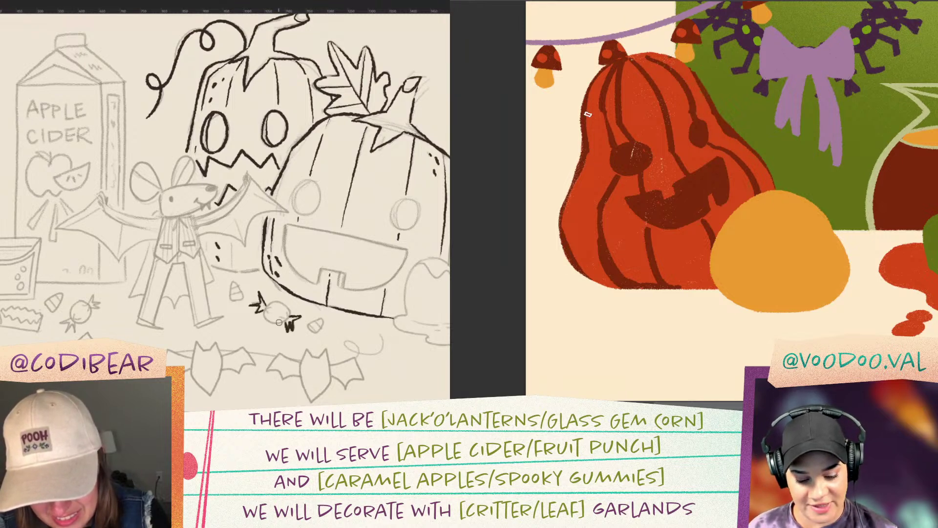
pyautogui.moveTo(586, 147); pyautogui.dragTo(590, 153)
pyautogui.hotkey('ctrl', 'z')
pyautogui.hotkey('ctrl', 'z')
pyautogui.moveTo(285, 321)
pyautogui.mouseDown()
pyautogui.moveTo(288, 329)
pyautogui.moveTo(294, 322)
pyautogui.mouseUp()
pyautogui.hotkey('ctrl', 'z')
pyautogui.moveTo(288, 329); pyautogui.dragTo(291, 325)
# Step: Darken the red gourd's base beside the orange gourd and finish inking the wrapped candy's body
pyautogui.moveTo(667, 282)
pyautogui.mouseDown()
pyautogui.moveTo(707, 280)
pyautogui.moveTo(714, 251)
pyautogui.moveTo(716, 284)
pyautogui.mouseUp()
pyautogui.moveTo(711, 239); pyautogui.dragTo(697, 285)
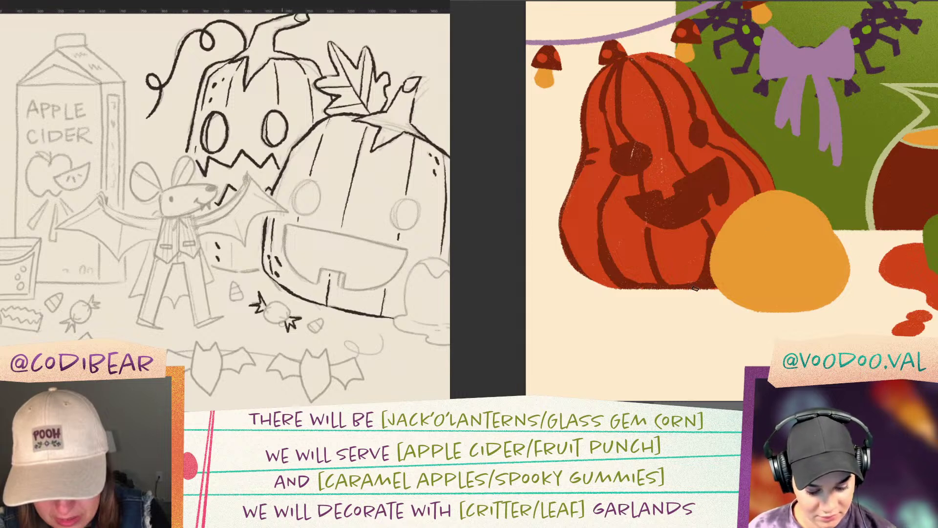
pyautogui.moveTo(748, 196); pyautogui.dragTo(715, 235)
pyautogui.moveTo(270, 301); pyautogui.dragTo(265, 316)
pyautogui.moveTo(826, 225)
pyautogui.mouseDown()
pyautogui.moveTo(704, 250)
pyautogui.moveTo(728, 205)
pyautogui.moveTo(760, 266)
pyautogui.mouseUp()
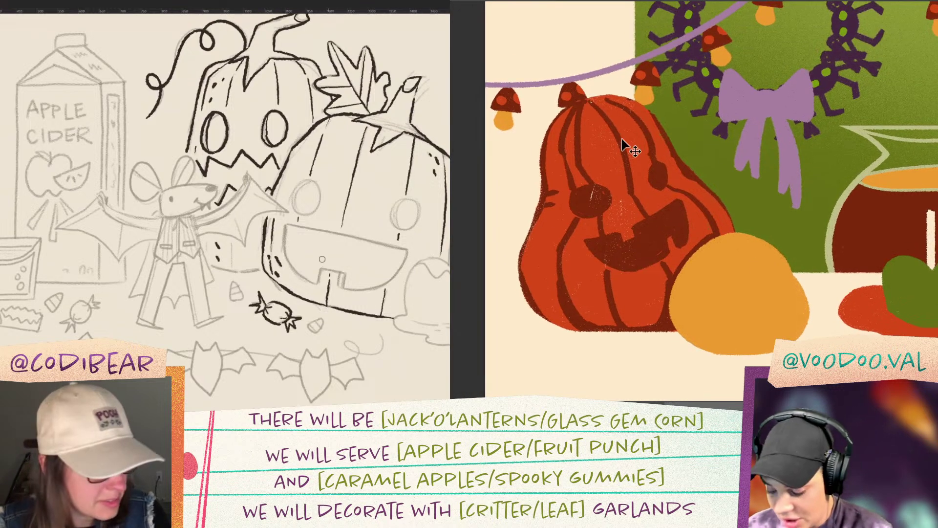
# Step: Add a new layer, start a green stem atop the red gourd, and outline the candy corn beside the inked wrapped candy
pyautogui.hotkey('ctrl', 'shift', 'n')
pyautogui.press('Return')
pyautogui.moveTo(576, 101); pyautogui.dragTo(588, 94)
pyautogui.moveTo(309, 323); pyautogui.dragTo(315, 332)
pyautogui.moveTo(588, 94); pyautogui.dragTo(587, 97)
pyautogui.moveTo(316, 333); pyautogui.dragTo(316, 320)
pyautogui.moveTo(596, 94); pyautogui.dragTo(609, 84)
pyautogui.moveTo(307, 328); pyautogui.dragTo(315, 333)
pyautogui.moveTo(608, 85); pyautogui.dragTo(625, 77)
pyautogui.hotkey('ctrl', 'z')
# Step: Paint curling green vines on both sides of the red gourd's stem, thicken the stem upward, and ink the candy corn's stripes
pyautogui.moveTo(310, 324); pyautogui.dragTo(317, 330)
pyautogui.moveTo(598, 97); pyautogui.dragTo(635, 69)
pyautogui.moveTo(870, 270)
pyautogui.mouseDown()
pyautogui.moveTo(758, 215)
pyautogui.moveTo(885, 252)
pyautogui.mouseUp()
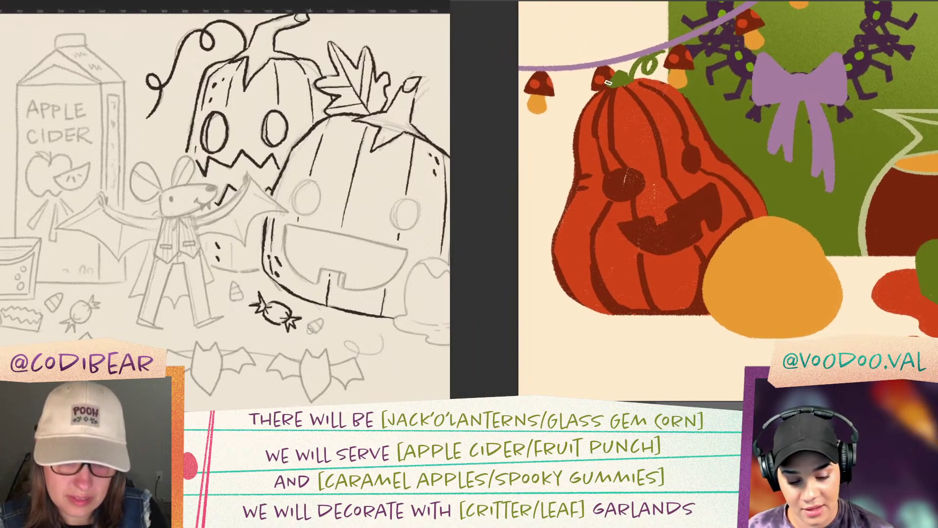
pyautogui.moveTo(615, 84)
pyautogui.mouseDown()
pyautogui.moveTo(575, 77)
pyautogui.moveTo(585, 100)
pyautogui.mouseUp()
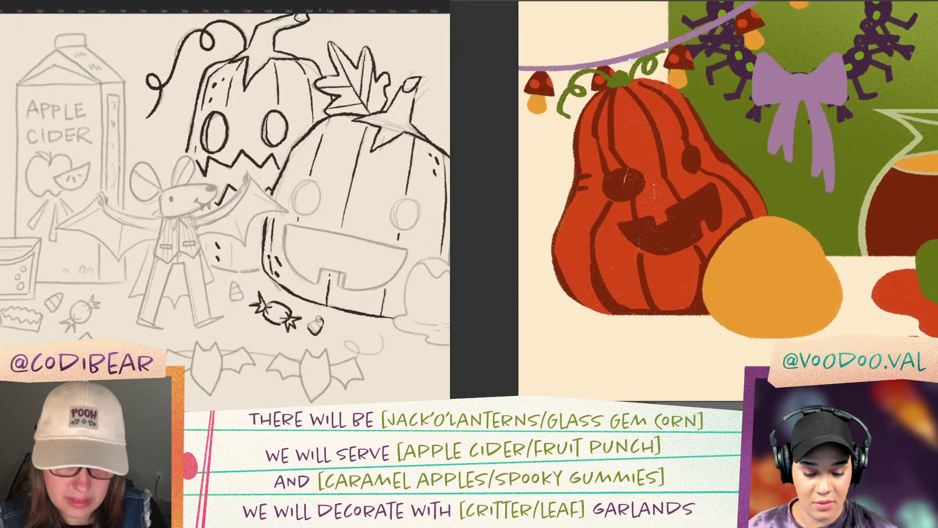
pyautogui.rightClick(613, 78)
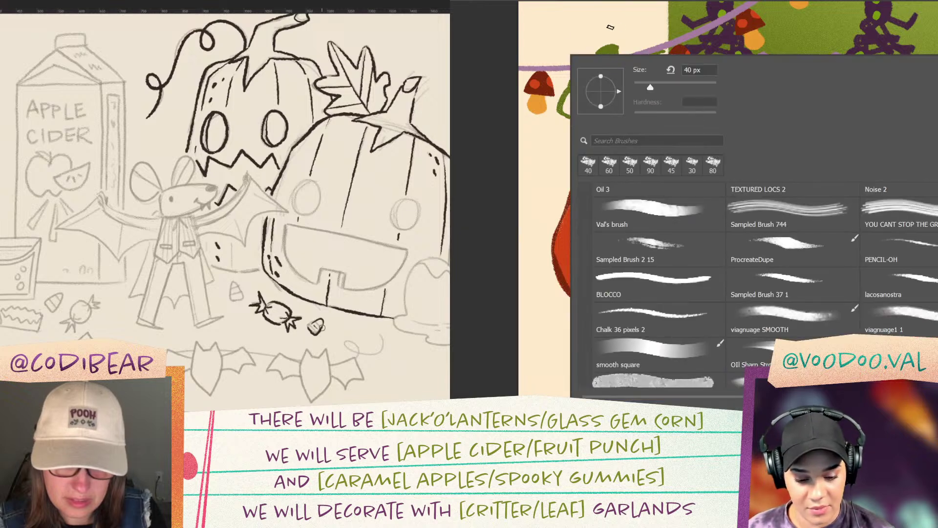
pyautogui.click(508, 83)
pyautogui.moveTo(854, 223); pyautogui.dragTo(801, 184)
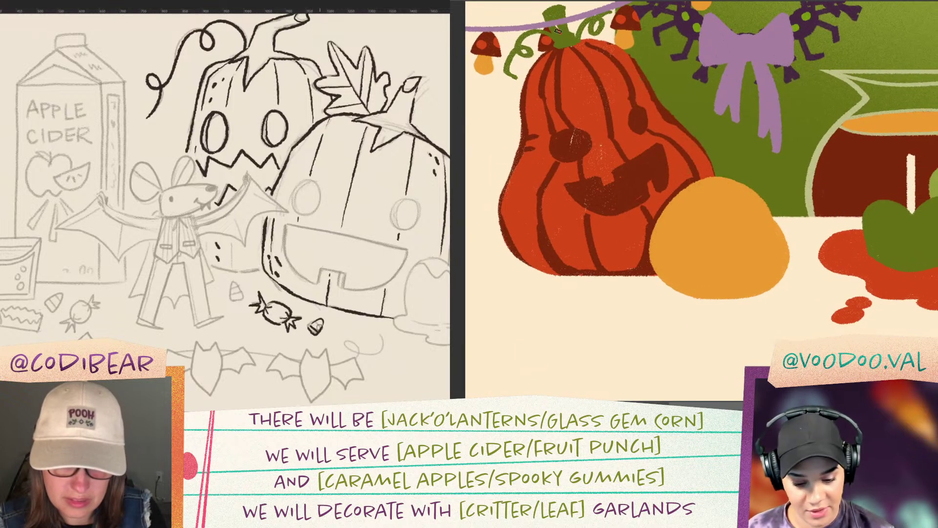
# Step: Ink the candy corn by the mouse's foot and try a wavy red candy coating on the dark green apple
pyautogui.moveTo(911, 270); pyautogui.dragTo(721, 278)
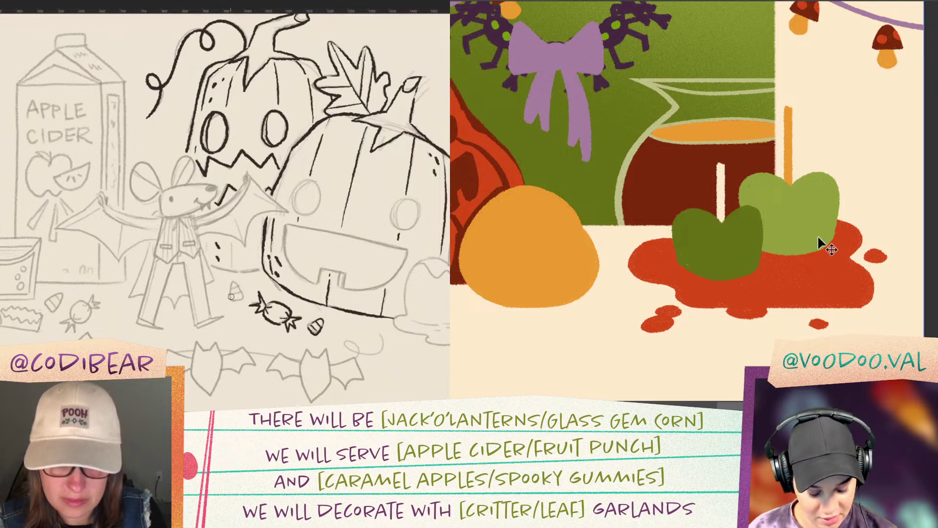
pyautogui.moveTo(235, 300)
pyautogui.mouseDown()
pyautogui.moveTo(242, 296)
pyautogui.moveTo(231, 283)
pyautogui.mouseUp()
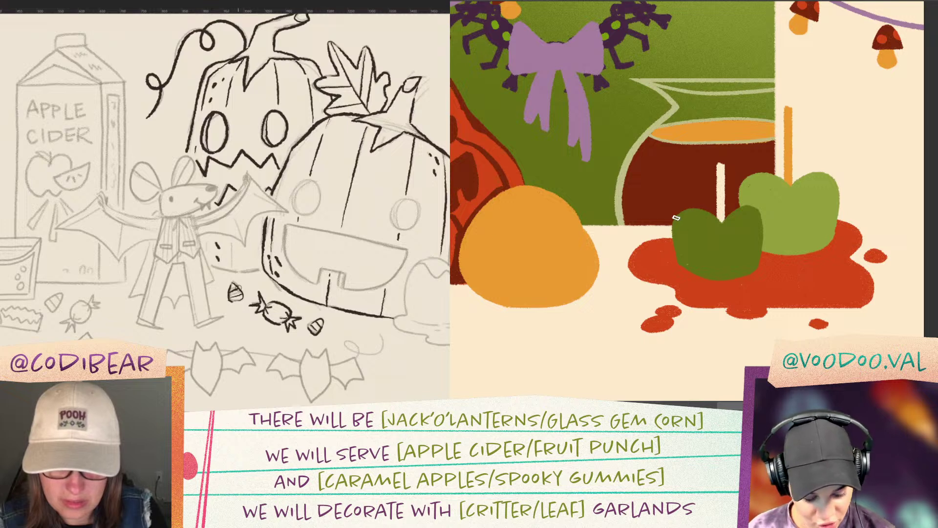
pyautogui.moveTo(707, 235)
pyautogui.mouseDown()
pyautogui.moveTo(739, 245)
pyautogui.moveTo(750, 222)
pyautogui.mouseUp()
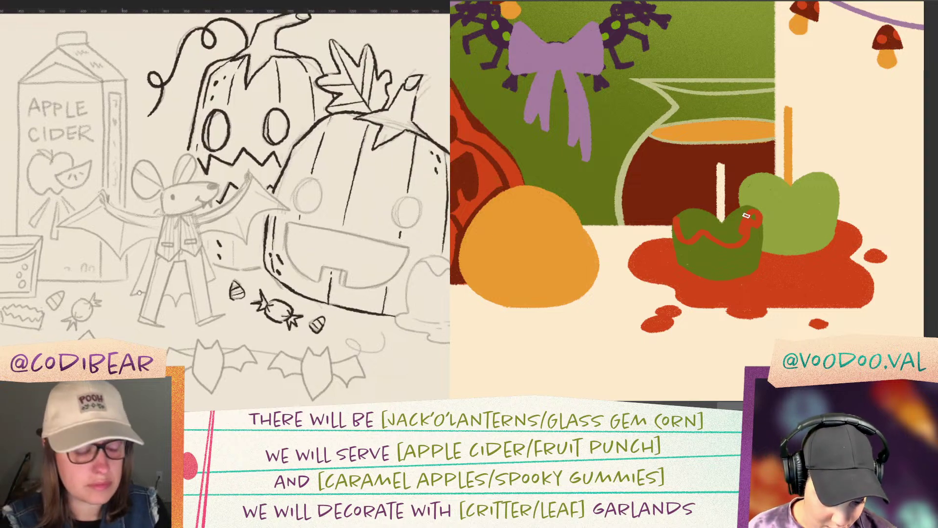
pyautogui.moveTo(180, 276); pyautogui.dragTo(198, 258)
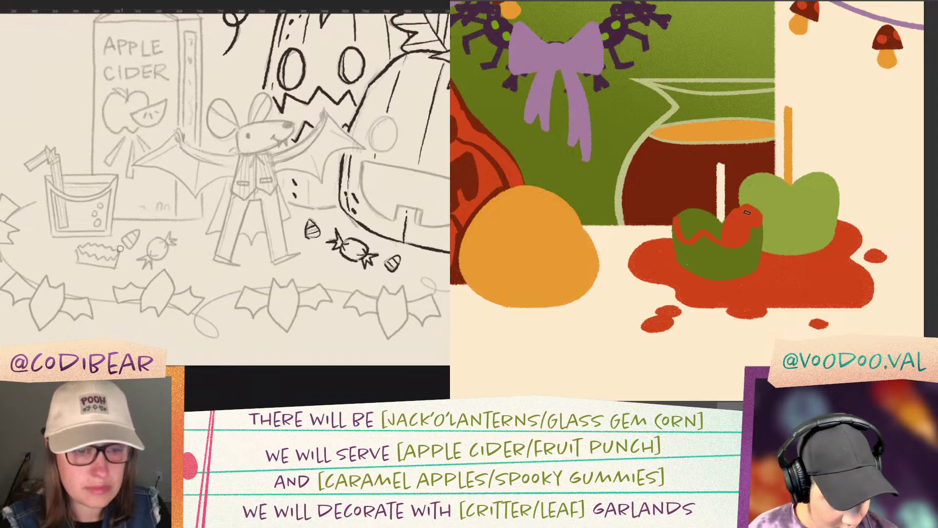
# Step: Check the dark green apple's layer by hiding it, and undo the red coating attempt
pyautogui.hotkey('ctrl', ',')
pyautogui.hotkey('ctrl', ',')
pyautogui.hotkey('ctrl', ',')
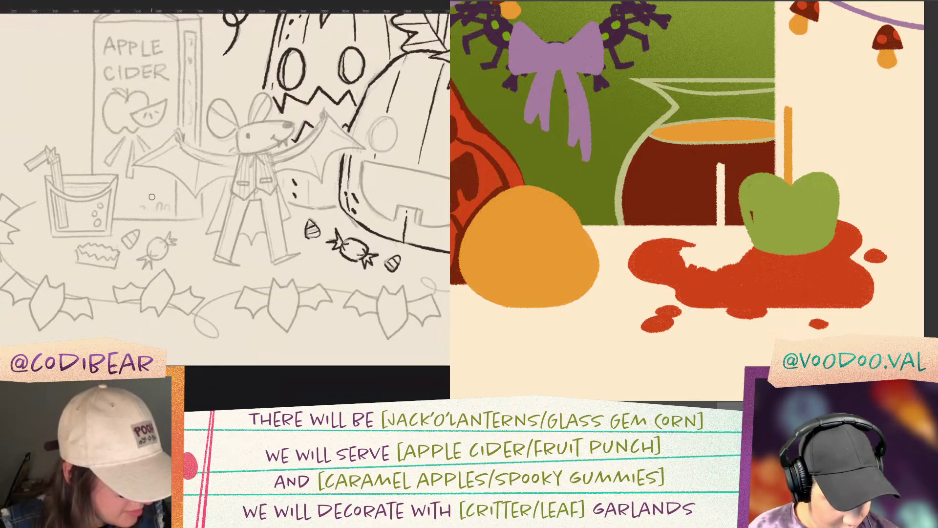
pyautogui.hotkey('ctrl', 'z')
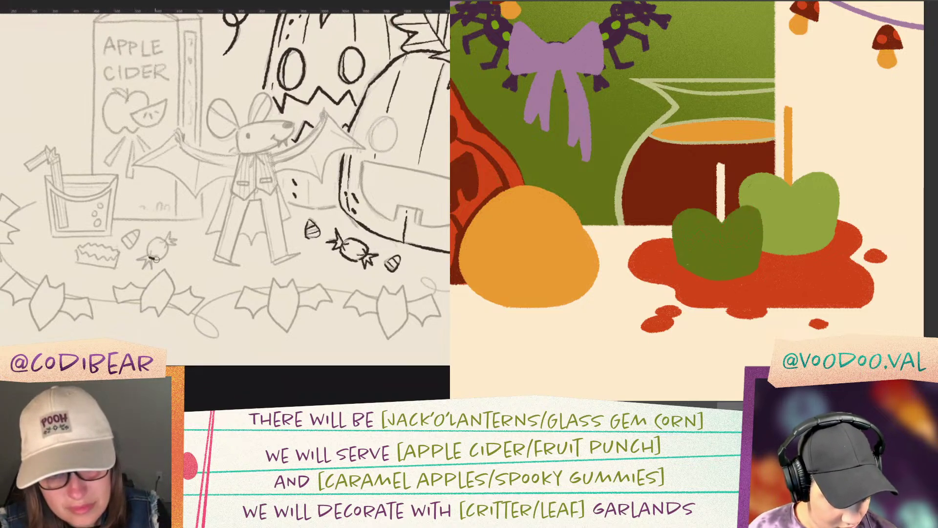
# Step: Paint dripping red candy coating over the tops of both green apples and ink the wrapped candy left of the mouse
pyautogui.moveTo(167, 246)
pyautogui.mouseDown()
pyautogui.moveTo(151, 241)
pyautogui.moveTo(151, 257)
pyautogui.mouseUp()
pyautogui.moveTo(677, 210); pyautogui.dragTo(729, 244)
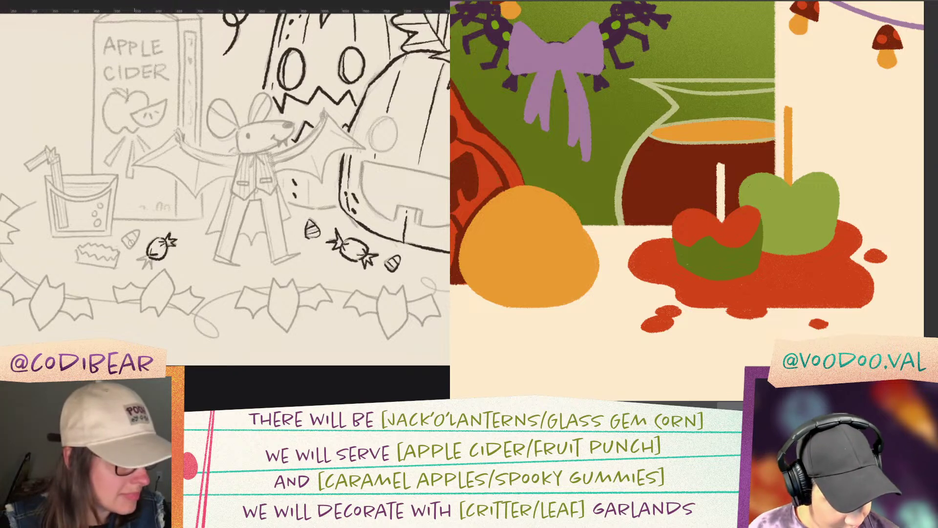
pyautogui.moveTo(745, 187)
pyautogui.mouseDown()
pyautogui.moveTo(813, 210)
pyautogui.moveTo(836, 172)
pyautogui.moveTo(812, 193)
pyautogui.moveTo(784, 170)
pyautogui.moveTo(753, 182)
pyautogui.moveTo(769, 193)
pyautogui.moveTo(789, 184)
pyautogui.moveTo(830, 204)
pyautogui.moveTo(795, 191)
pyautogui.mouseUp()
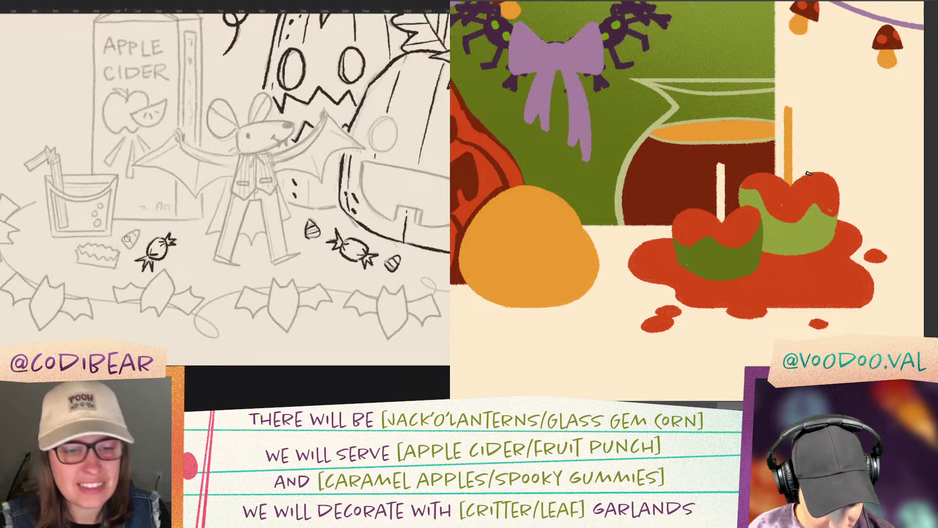
# Step: Sample the cream background color and dab two highlights on the light green apple's red coating
pyautogui.keyDown('alt'); pyautogui.click(851, 148); pyautogui.keyUp('alt')
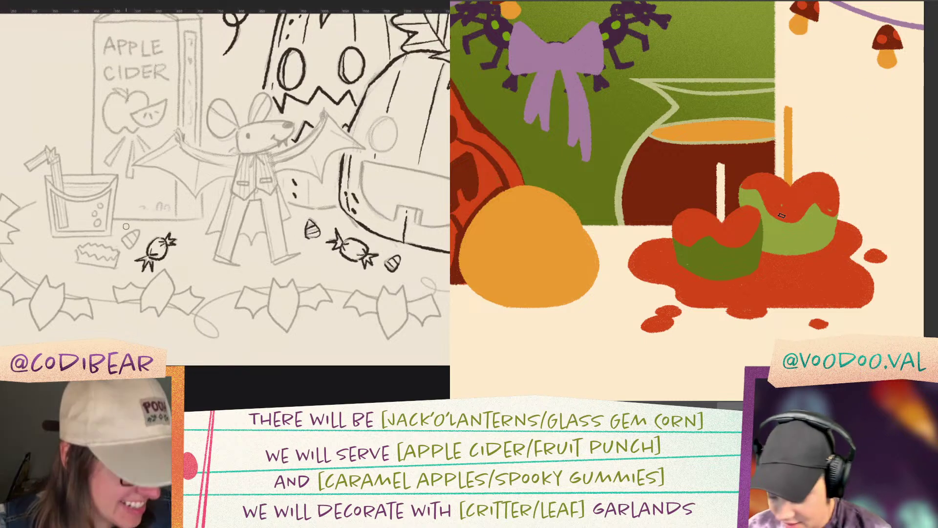
pyautogui.click(820, 188)
pyautogui.click(817, 188)
pyautogui.click(771, 189)
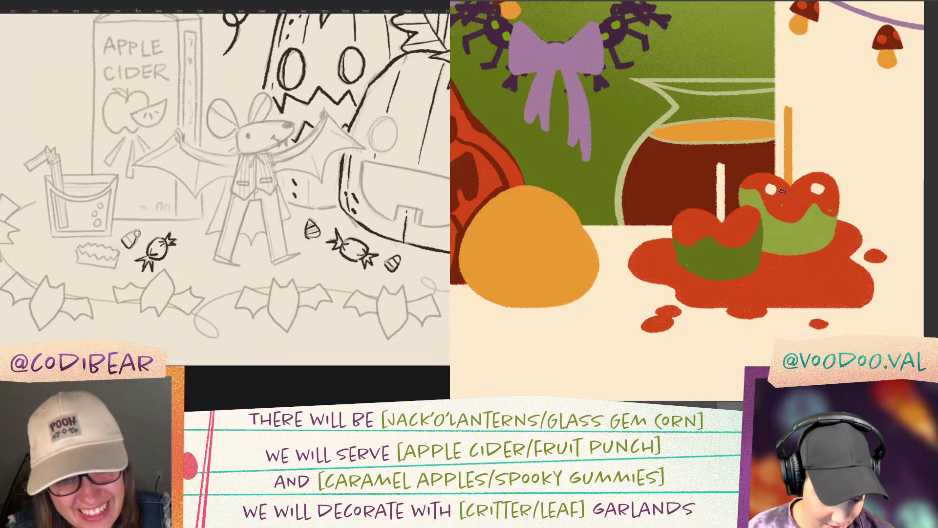
# Step: Finish the light green apple's cream eyes, and paint dark green pupils and a small dark green smile on it
pyautogui.click(764, 193)
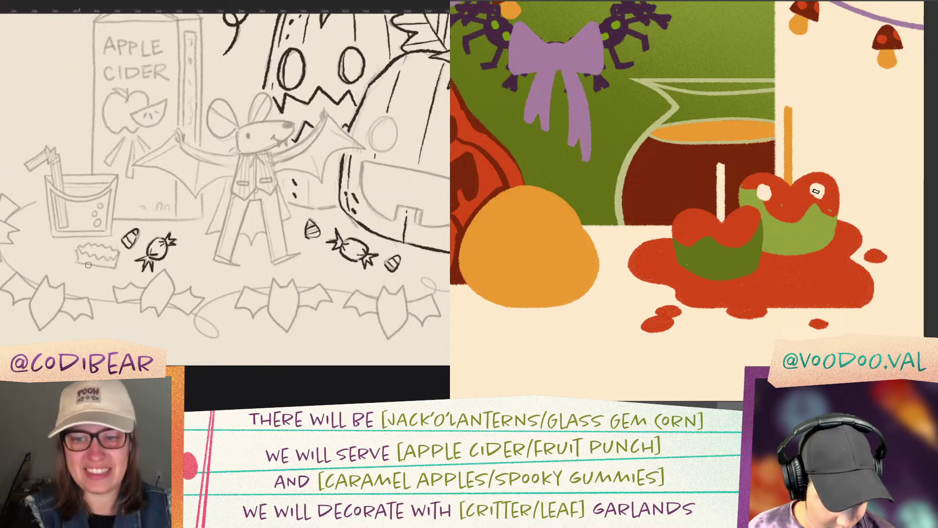
pyautogui.moveTo(100, 255); pyautogui.dragTo(43, 321)
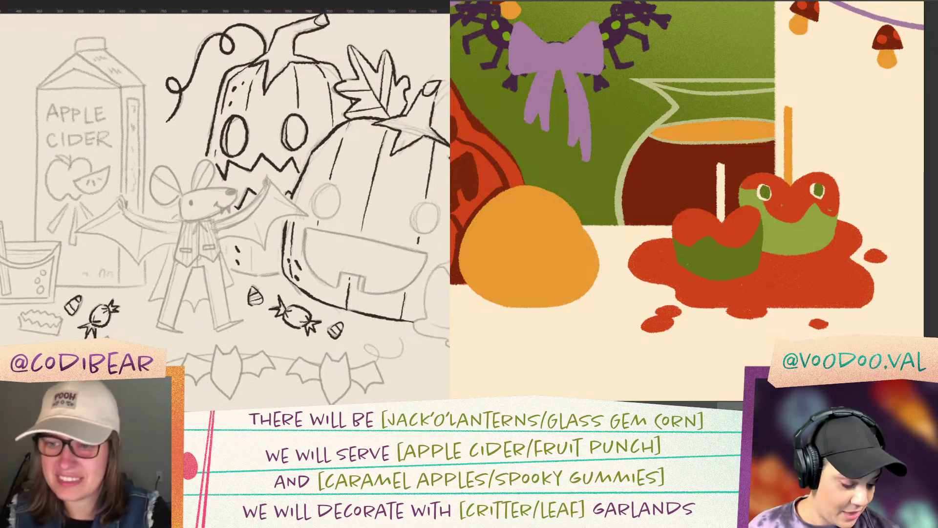
pyautogui.hotkey('ctrl', ',')
pyautogui.hotkey('ctrl', ',')
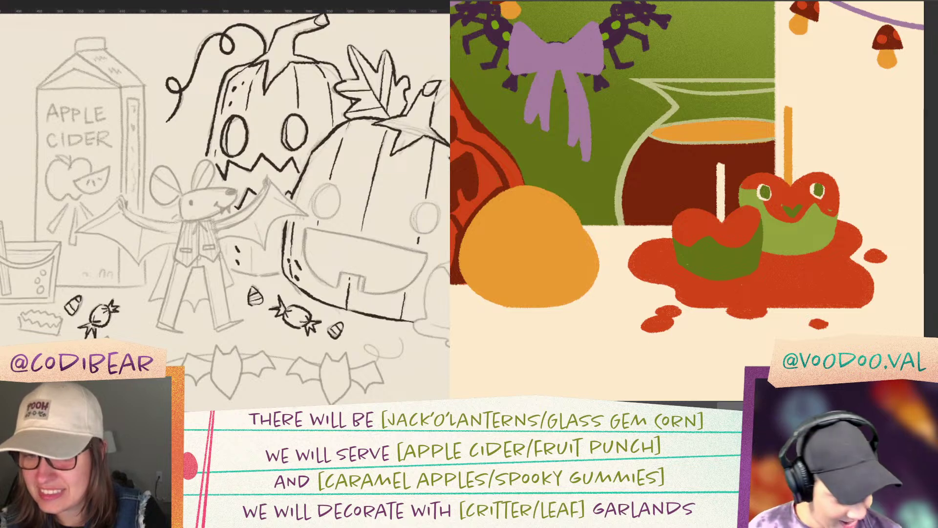
# Step: Paint cream eyes with green pupils and a light green smile on the dark green apple
pyautogui.rightClick(433, 185)
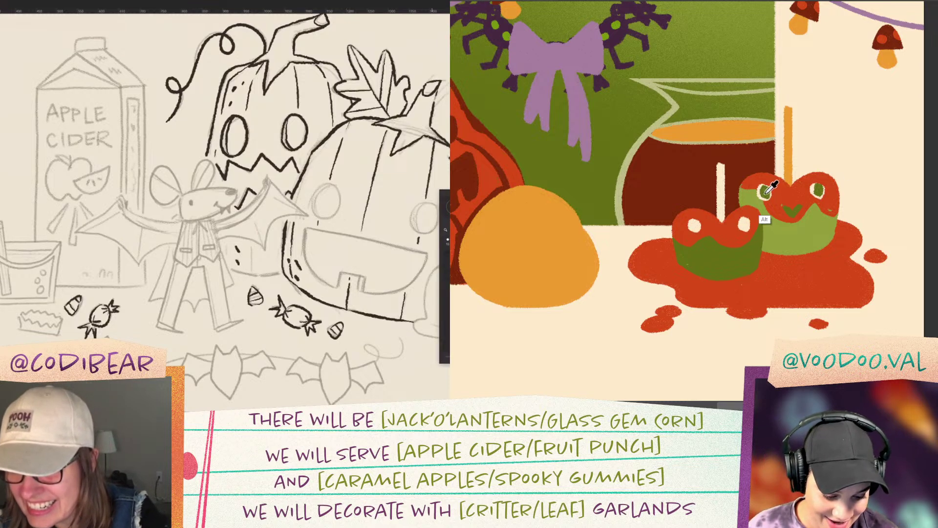
pyautogui.moveTo(695, 228); pyautogui.dragTo(745, 227)
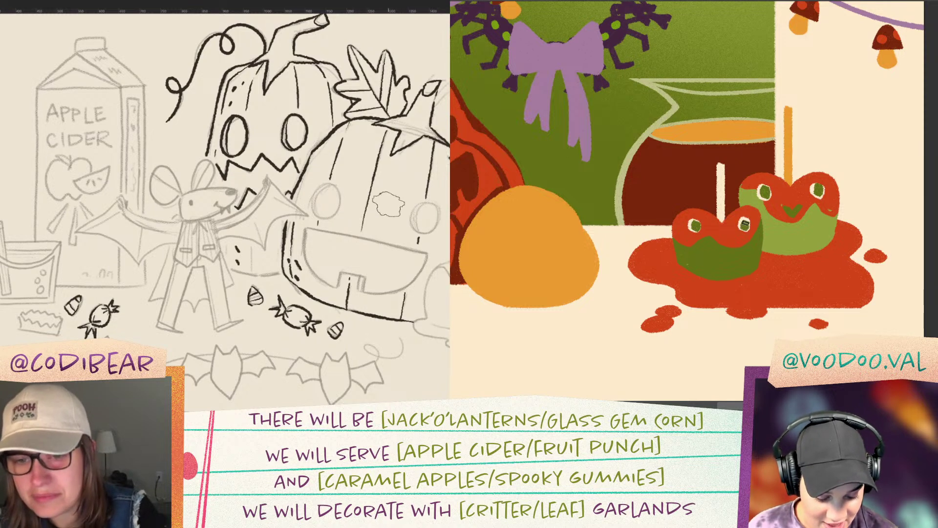
pyautogui.moveTo(422, 174); pyautogui.dragTo(421, 175)
pyautogui.hotkey('ctrl', 'z')
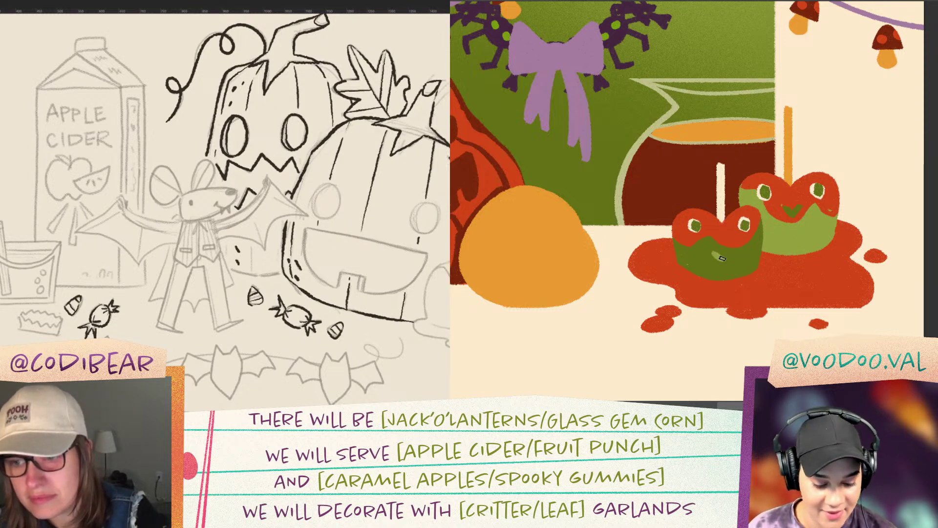
pyautogui.moveTo(856, 220); pyautogui.dragTo(878, 213)
pyautogui.hotkey('ctrl', '-')
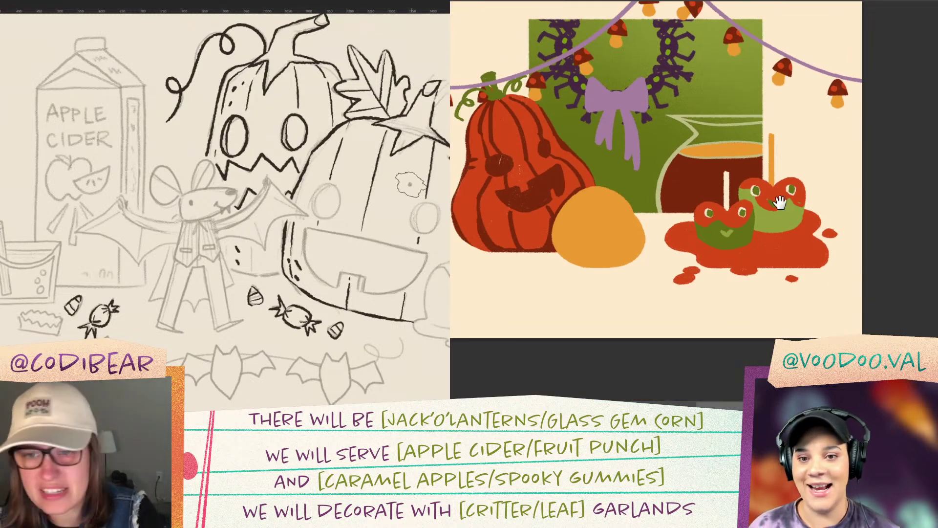
# Step: Brush a mottled gray wash over the body of the large front pumpkin in the inked scene
pyautogui.moveTo(778, 206); pyautogui.dragTo(832, 256)
pyautogui.moveTo(422, 179); pyautogui.dragTo(428, 173)
pyautogui.moveTo(831, 256); pyautogui.dragTo(821, 276)
pyautogui.moveTo(428, 173); pyautogui.dragTo(447, 168)
pyautogui.moveTo(822, 275); pyautogui.dragTo(819, 273)
pyautogui.moveTo(443, 168)
pyautogui.mouseDown()
pyautogui.moveTo(418, 179)
pyautogui.moveTo(430, 155)
pyautogui.moveTo(402, 184)
pyautogui.moveTo(443, 190)
pyautogui.moveTo(449, 235)
pyautogui.moveTo(397, 177)
pyautogui.moveTo(383, 211)
pyautogui.moveTo(367, 195)
pyautogui.moveTo(366, 157)
pyautogui.moveTo(337, 161)
pyautogui.moveTo(446, 252)
pyautogui.moveTo(411, 300)
pyautogui.moveTo(379, 305)
pyautogui.moveTo(339, 295)
pyautogui.moveTo(298, 264)
pyautogui.moveTo(297, 232)
pyautogui.moveTo(334, 149)
pyautogui.mouseUp()
pyautogui.hotkey('ctrl', '-')
pyautogui.hotkey('ctrl', '+')
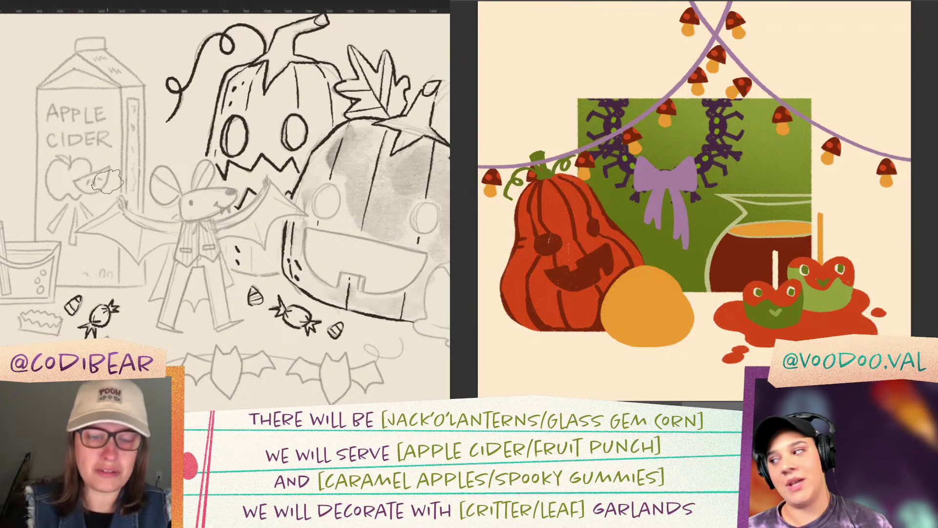
pyautogui.hotkey('ctrl', '-')
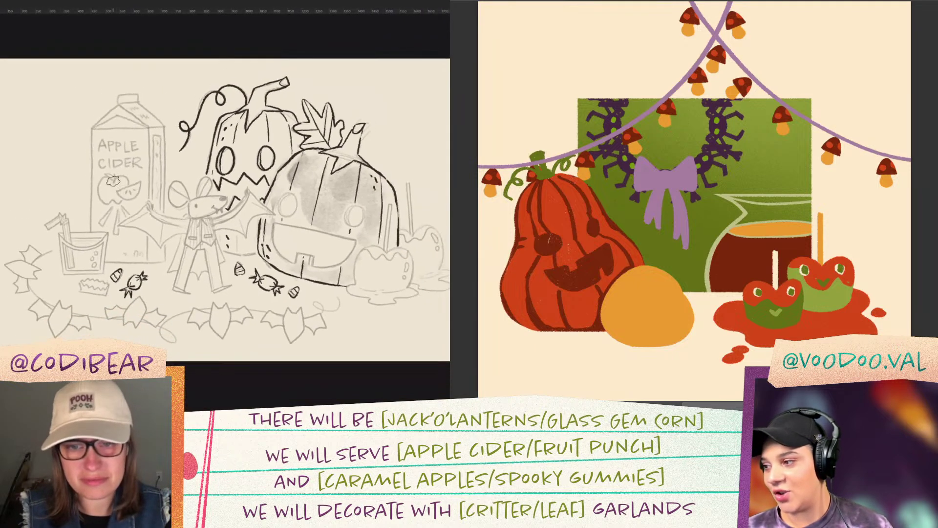
pyautogui.moveTo(86, 206); pyautogui.dragTo(74, 178)
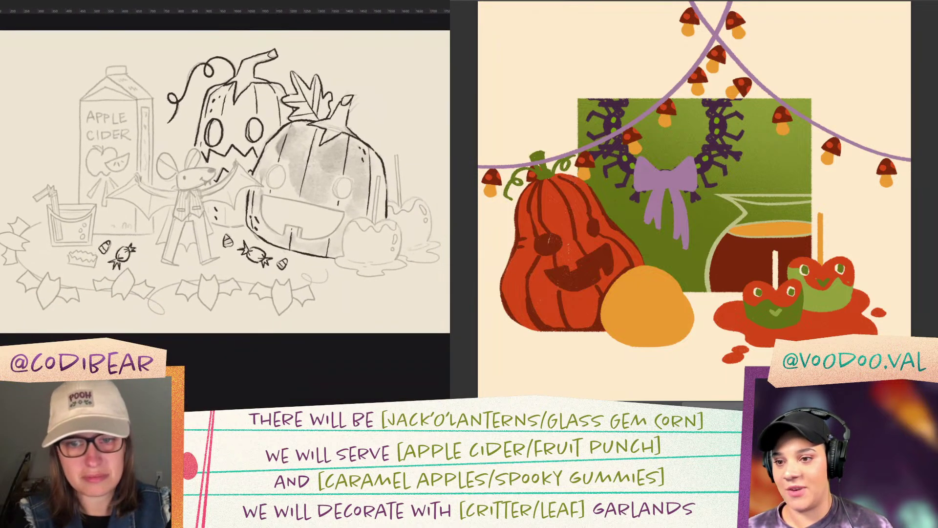